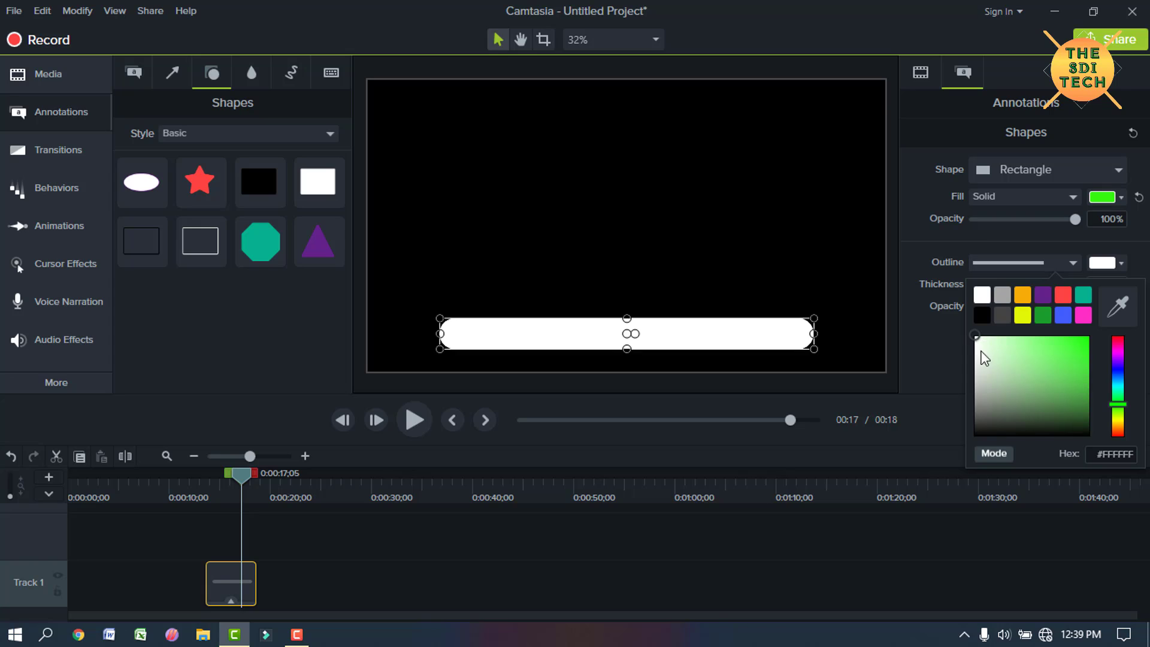
# - Set the rounded bar's outline to bright green matching its fill, and shift the bar slightly down
pyautogui.click(1086, 341)
pyautogui.moveTo(619, 331); pyautogui.dragTo(619, 337)
pyautogui.click(541, 209)
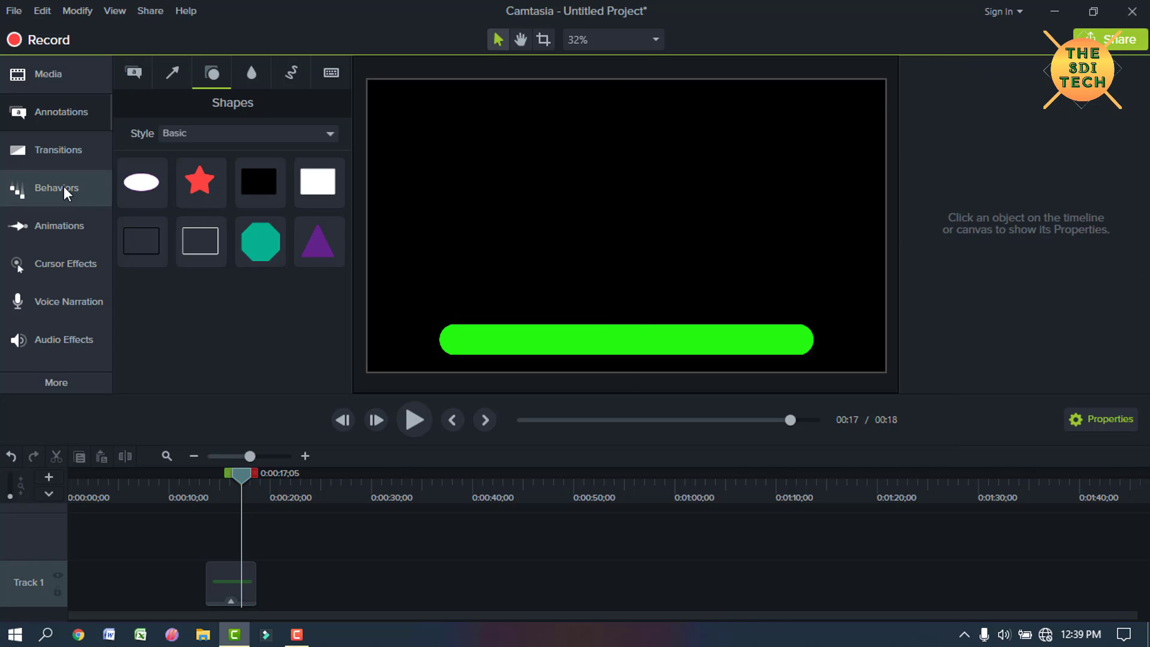
# - Add a white ellipse above the green bar and place a text callout reading "The SDI Tech" over it
pyautogui.moveTo(147, 178)
pyautogui.mouseDown()
pyautogui.moveTo(637, 195)
pyautogui.moveTo(595, 210)
pyautogui.mouseUp()
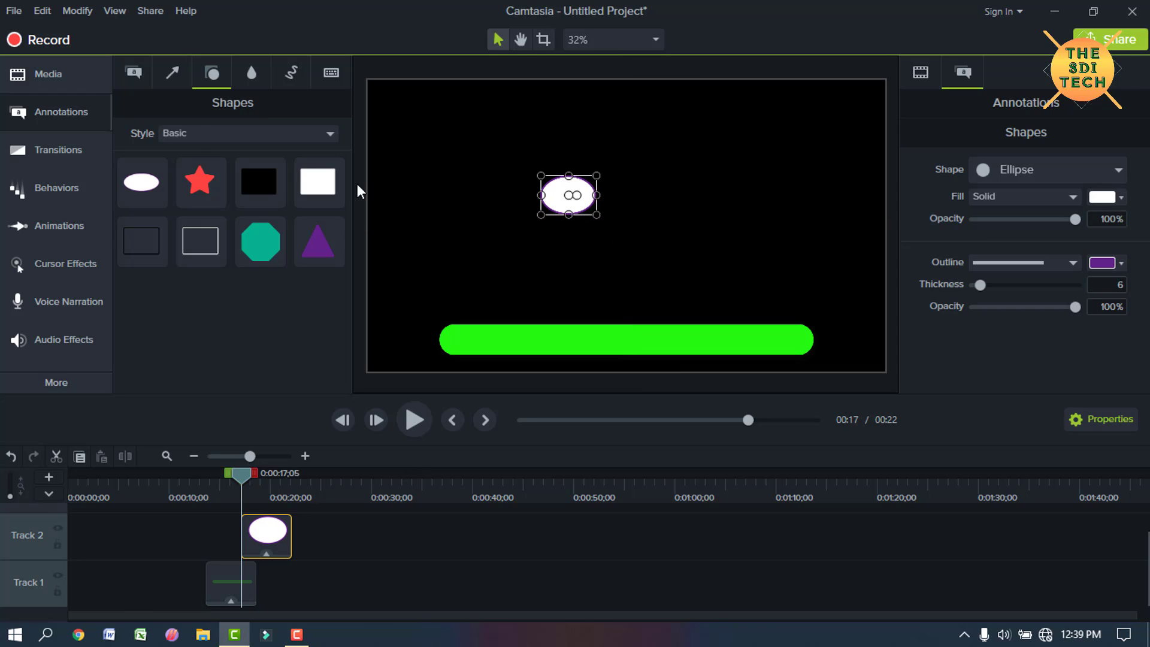
pyautogui.click(133, 73)
pyautogui.moveTo(332, 247); pyautogui.dragTo(567, 201)
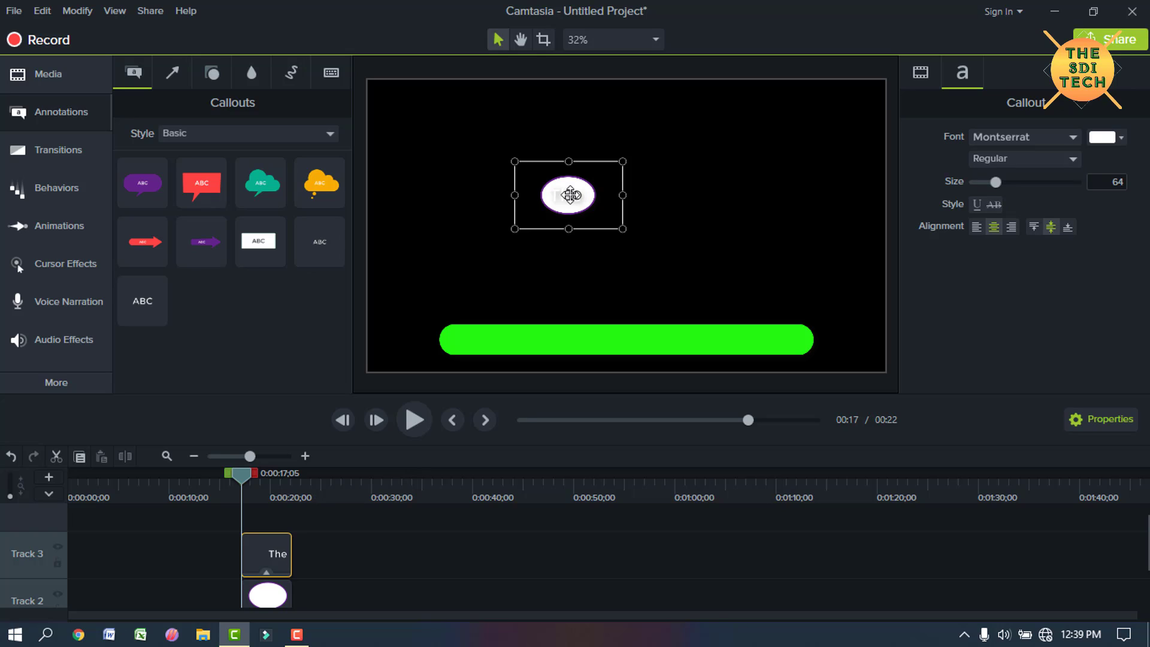
pyautogui.write('Tech')
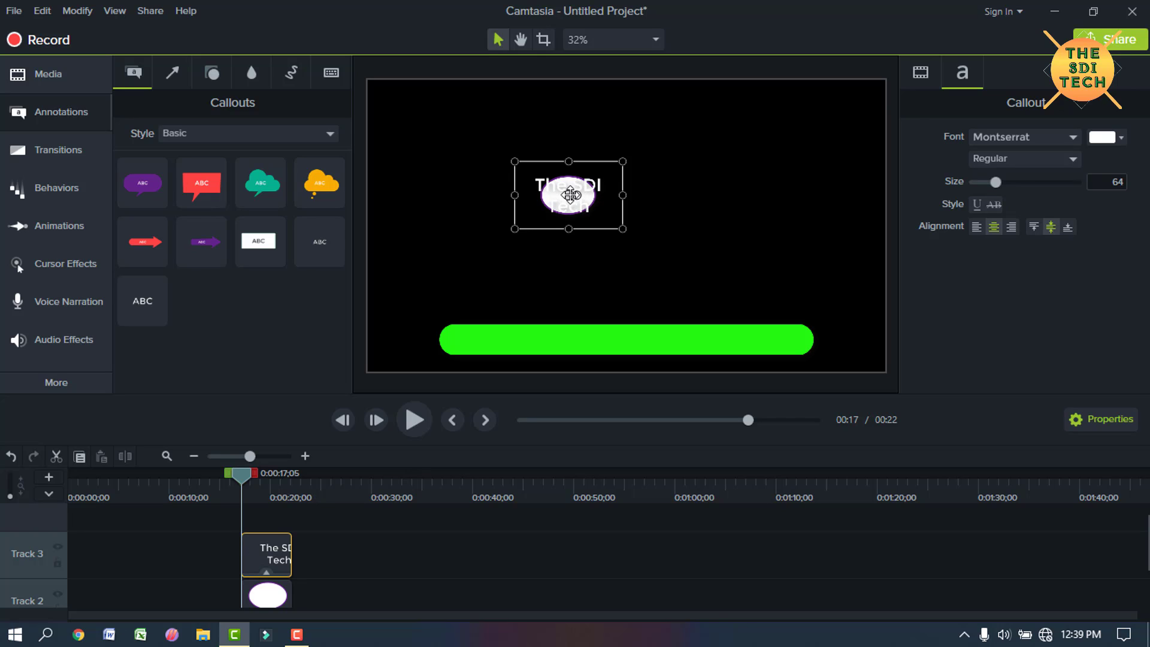
# - Resize the "The SDI Tech" text box and set its text colour to black
pyautogui.moveTo(623, 228); pyautogui.dragTo(658, 278)
pyautogui.click(1105, 137)
pyautogui.click(999, 165)
pyautogui.click(742, 166)
# - Enlarge the white ellipse into a near-circular badge and centre the "The SDI Tech" text inside it
pyautogui.click(571, 197)
pyautogui.click(592, 209)
pyautogui.click(569, 185)
pyautogui.moveTo(570, 185); pyautogui.dragTo(694, 309)
pyautogui.moveTo(637, 239); pyautogui.dragTo(601, 210)
# - Try a different Montserrat font variant on the "The SDI Tech" text
pyautogui.click(520, 105)
pyautogui.click(639, 222)
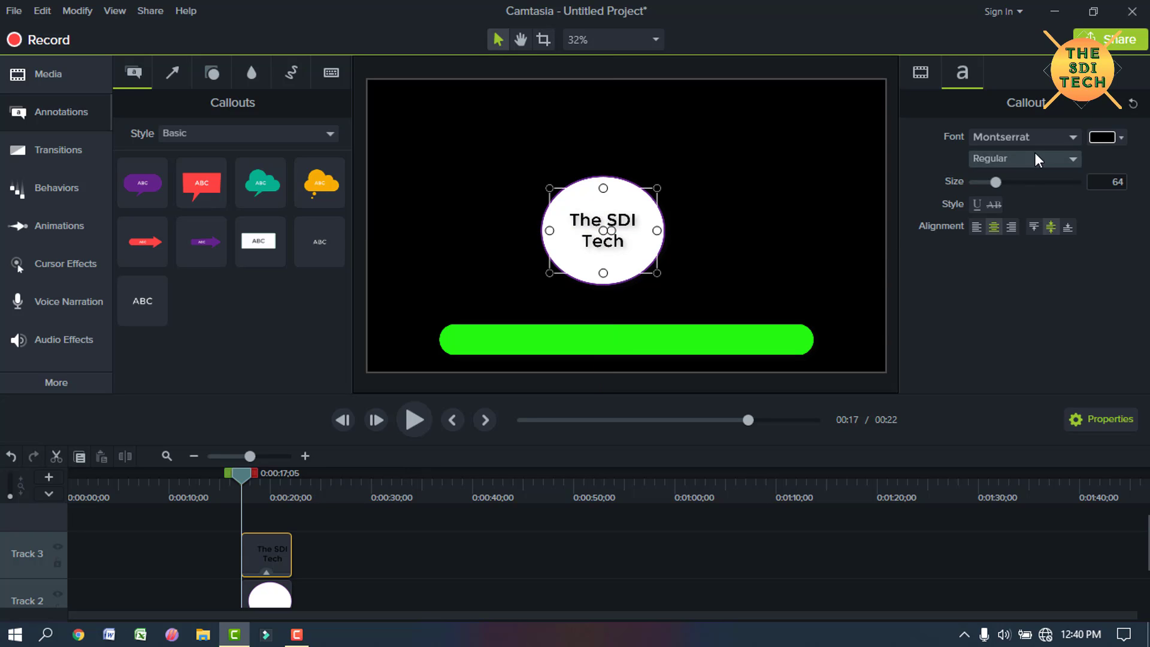
pyautogui.click(1045, 138)
pyautogui.click(1040, 177)
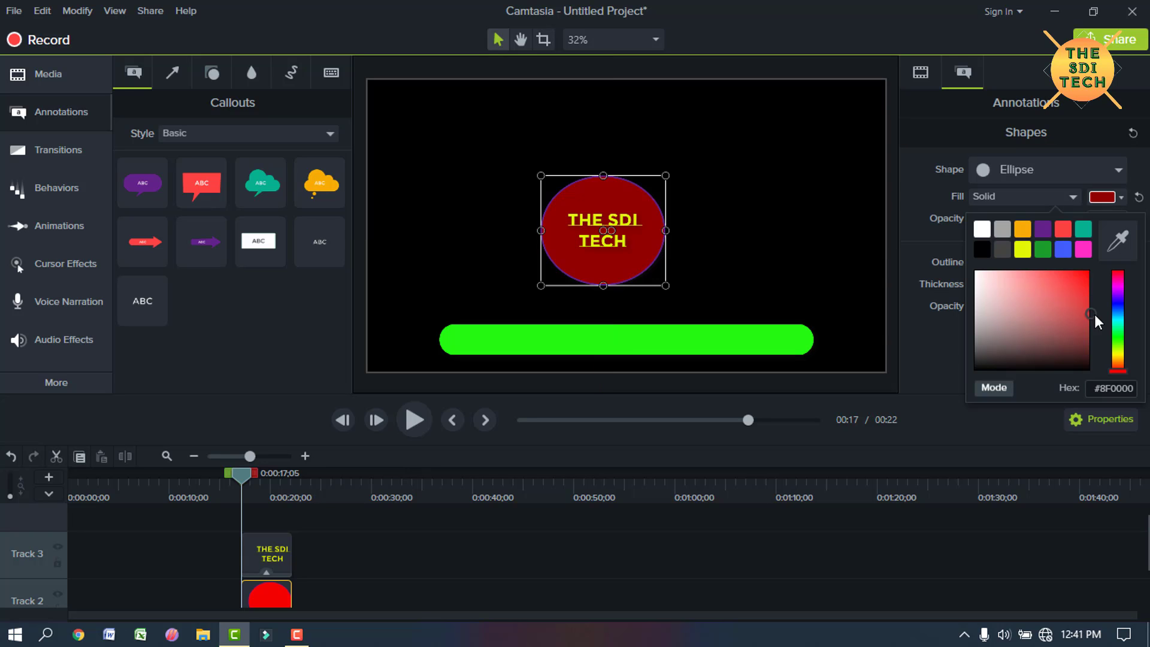
# - Soften the badge ellipse's fill to a muted dark red and toggle the underline style of its text
pyautogui.moveTo(1094, 314)
pyautogui.mouseDown()
pyautogui.moveTo(1052, 333)
pyautogui.moveTo(1016, 293)
pyautogui.moveTo(1051, 311)
pyautogui.moveTo(1066, 302)
pyautogui.moveTo(1070, 319)
pyautogui.moveTo(1055, 301)
pyautogui.mouseUp()
pyautogui.click(777, 165)
pyautogui.click(607, 229)
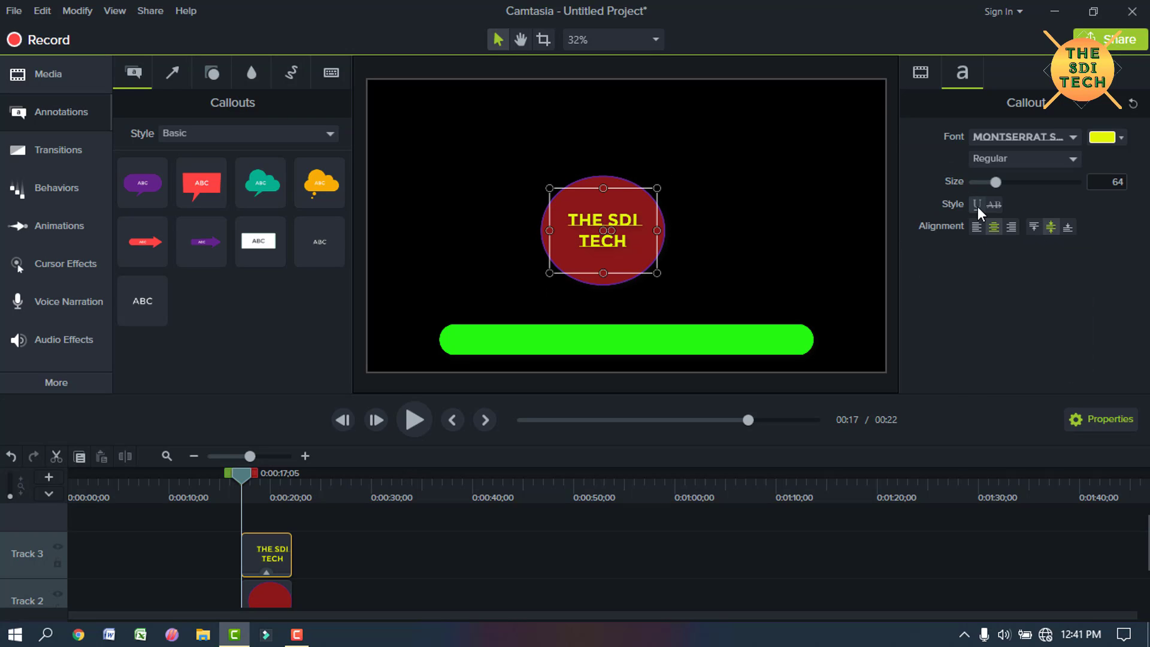
pyautogui.click(980, 207)
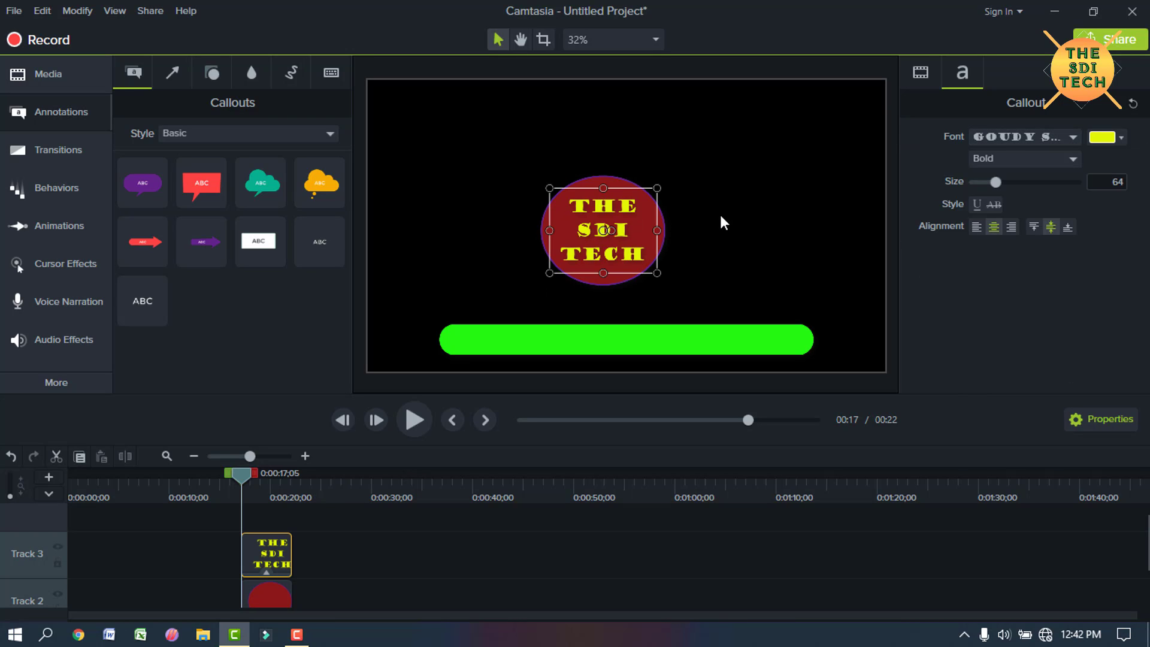
# - Try black and green on the badge text, and settle on pink as its colour
pyautogui.click(1096, 137)
pyautogui.click(981, 188)
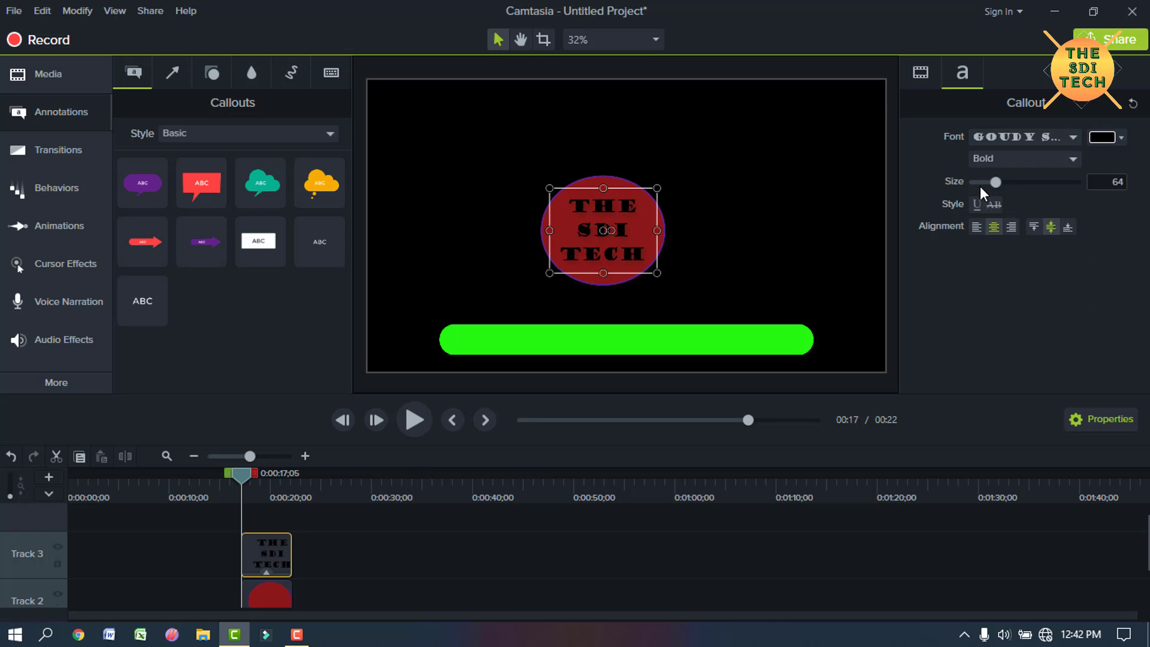
pyautogui.click(1094, 137)
pyautogui.click(1063, 175)
pyautogui.click(1102, 138)
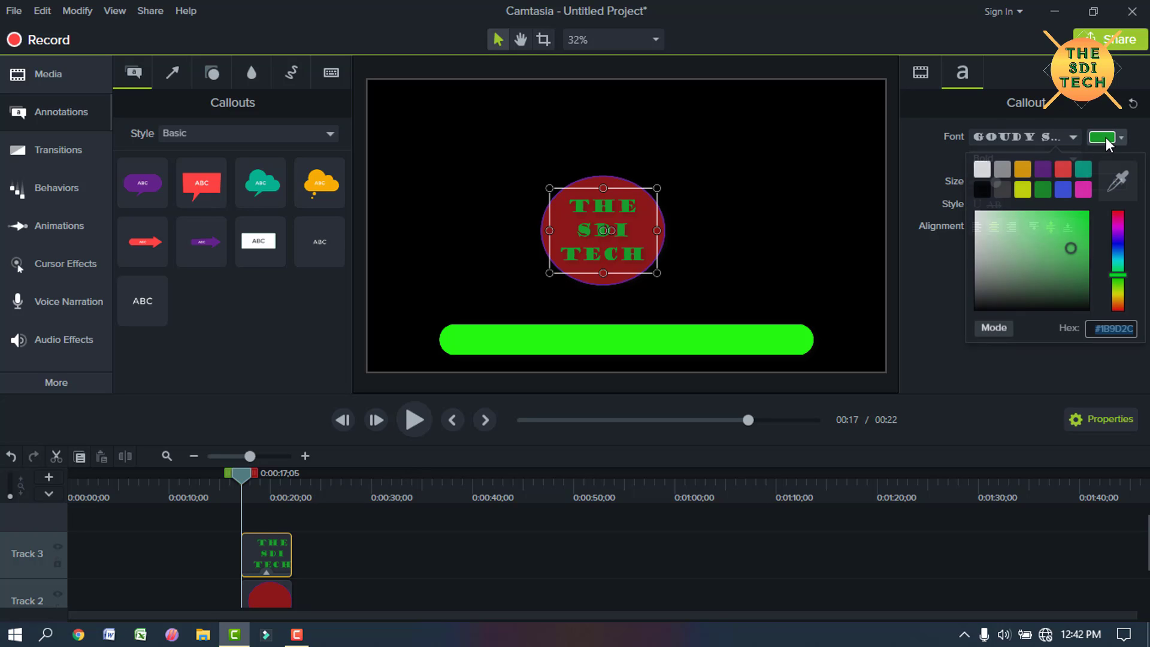
pyautogui.click(1081, 190)
# - Try the Regular weight on the badge text and switch it back to Bold
pyautogui.click(1031, 159)
pyautogui.click(1006, 179)
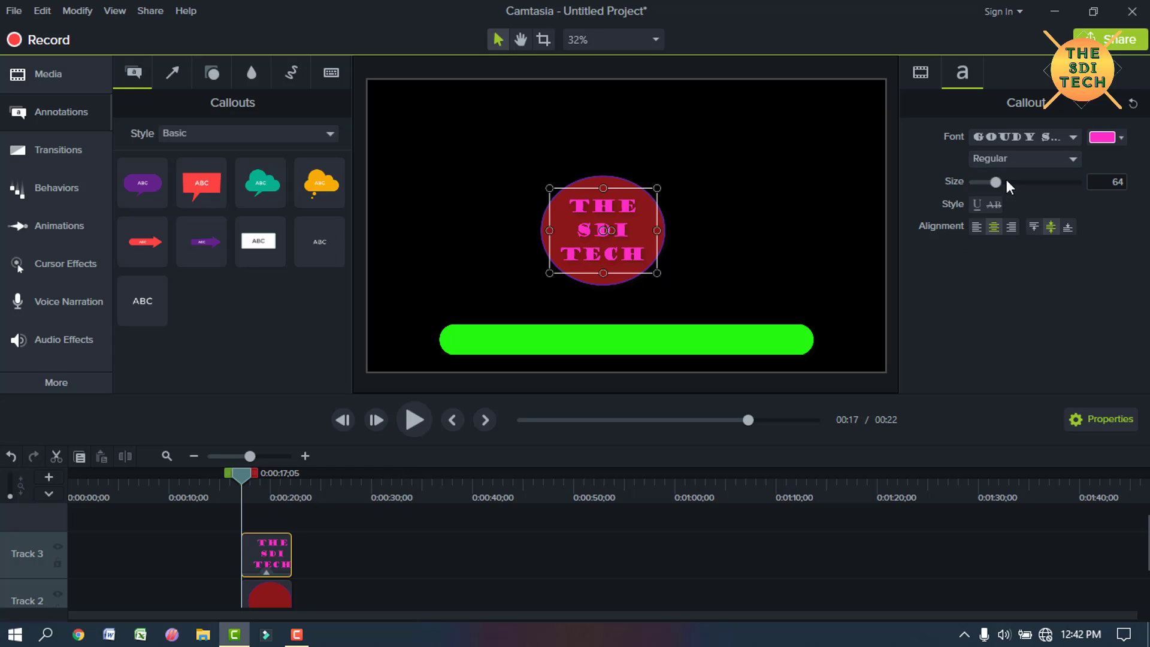
pyautogui.click(1066, 158)
pyautogui.click(998, 210)
# - Select the dark red ellipse together with its text and group them
pyautogui.click(663, 146)
pyautogui.moveTo(534, 153); pyautogui.dragTo(614, 246)
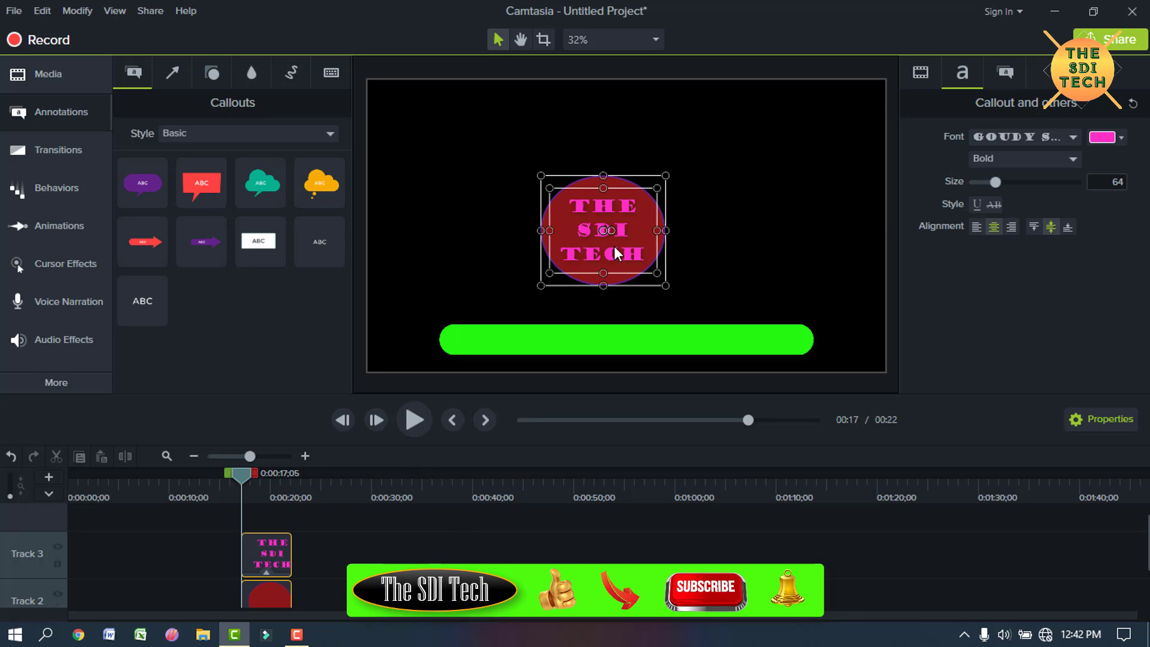
pyautogui.rightClick(614, 247)
pyautogui.click(655, 467)
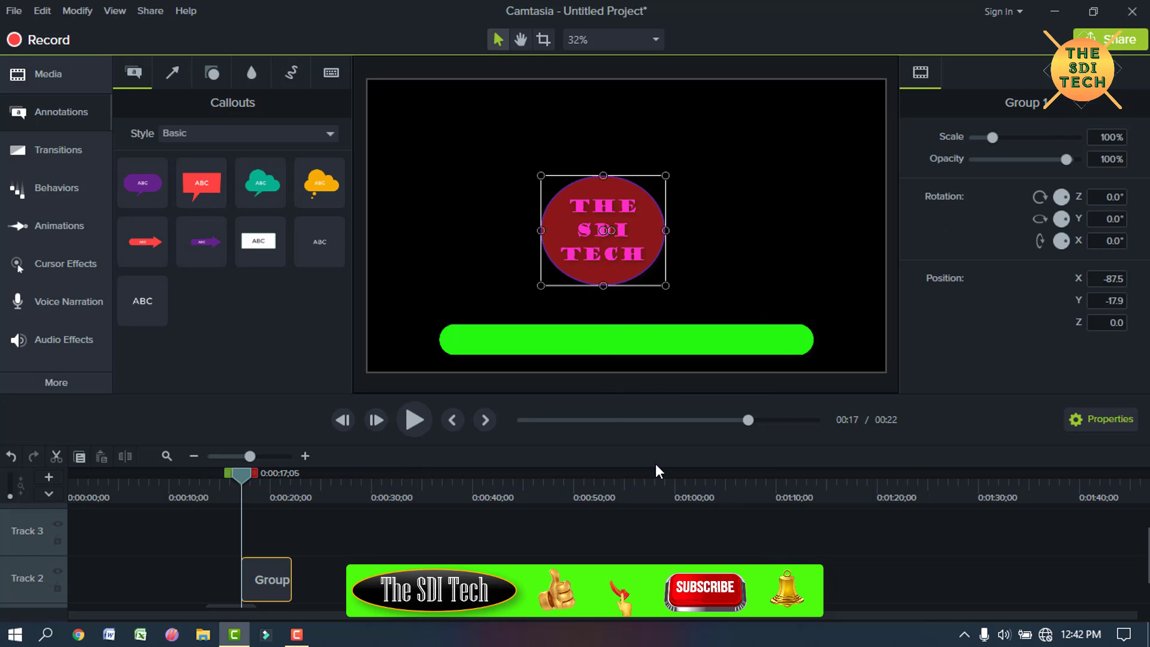
# - Shrink the badge group to about 30% scale and place it on the left end of the green bar
pyautogui.moveTo(665, 281); pyautogui.dragTo(477, 336)
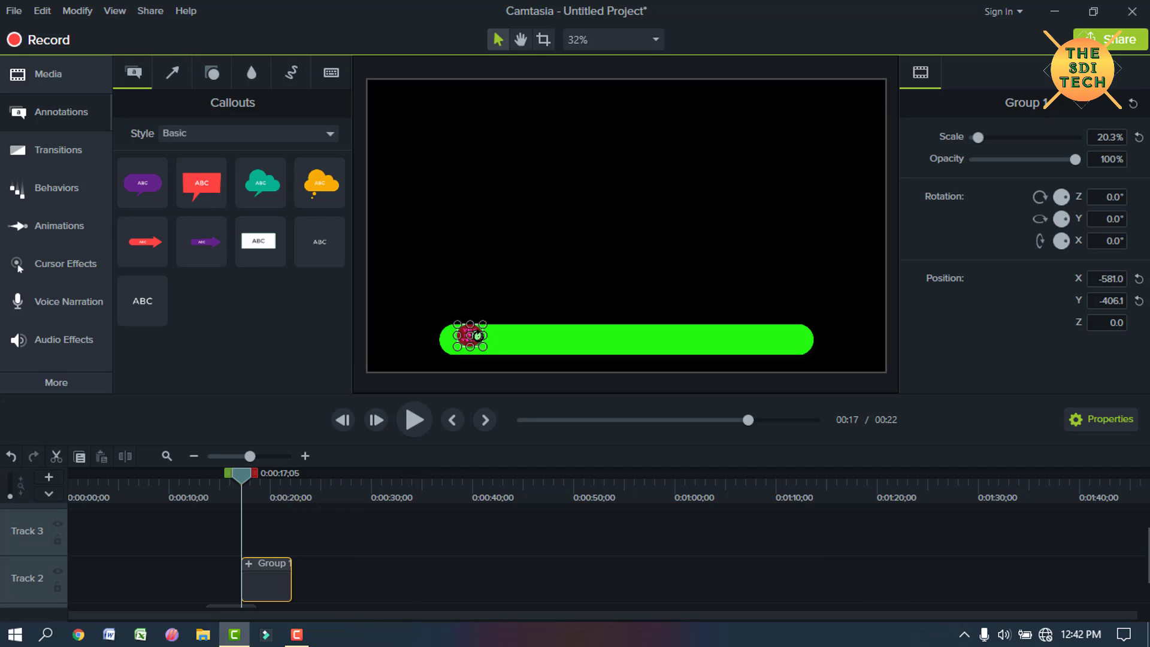
pyautogui.click(481, 311)
pyautogui.click(473, 333)
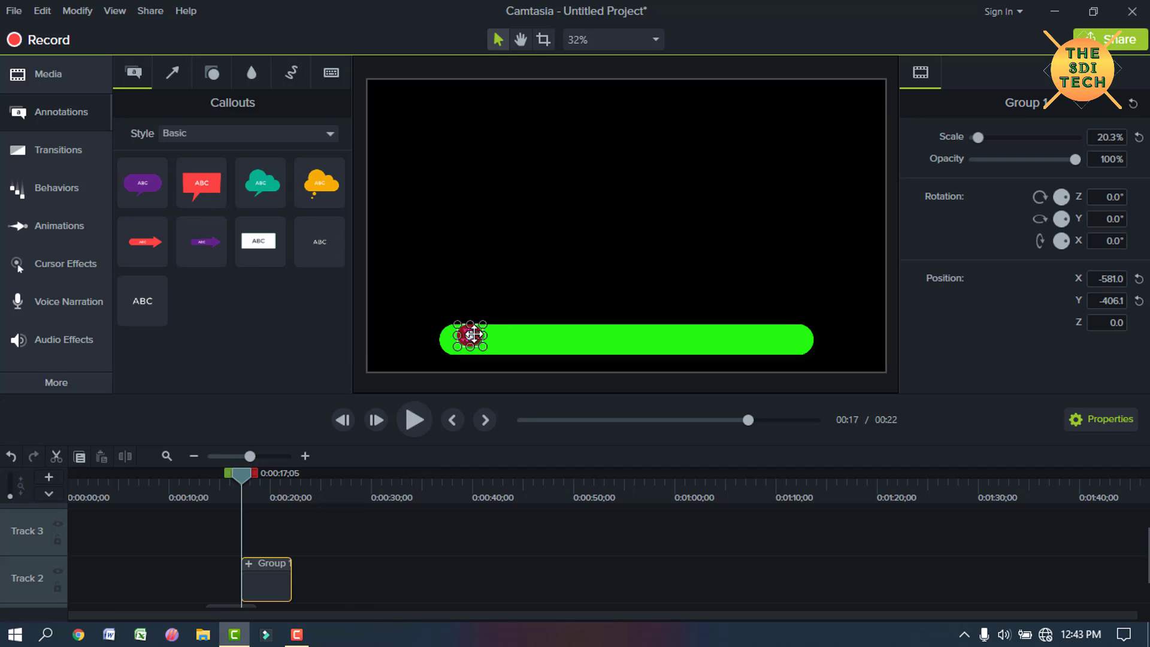
pyautogui.click(502, 273)
pyautogui.moveTo(465, 332)
pyautogui.mouseDown()
pyautogui.moveTo(495, 361)
pyautogui.moveTo(484, 342)
pyautogui.mouseUp()
# - Undo the accidental rotation and downward shift of the badge group
pyautogui.click(498, 287)
pyautogui.click(476, 351)
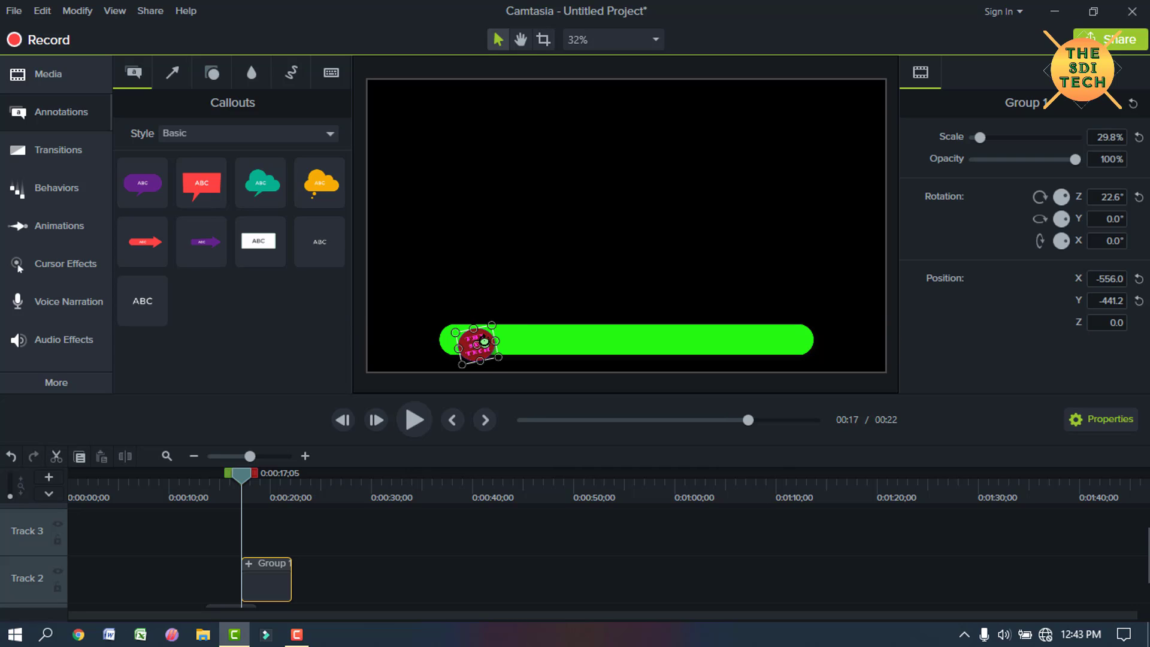
pyautogui.hotkey('ctrl', 'z')
pyautogui.hotkey('ctrl', 'z')
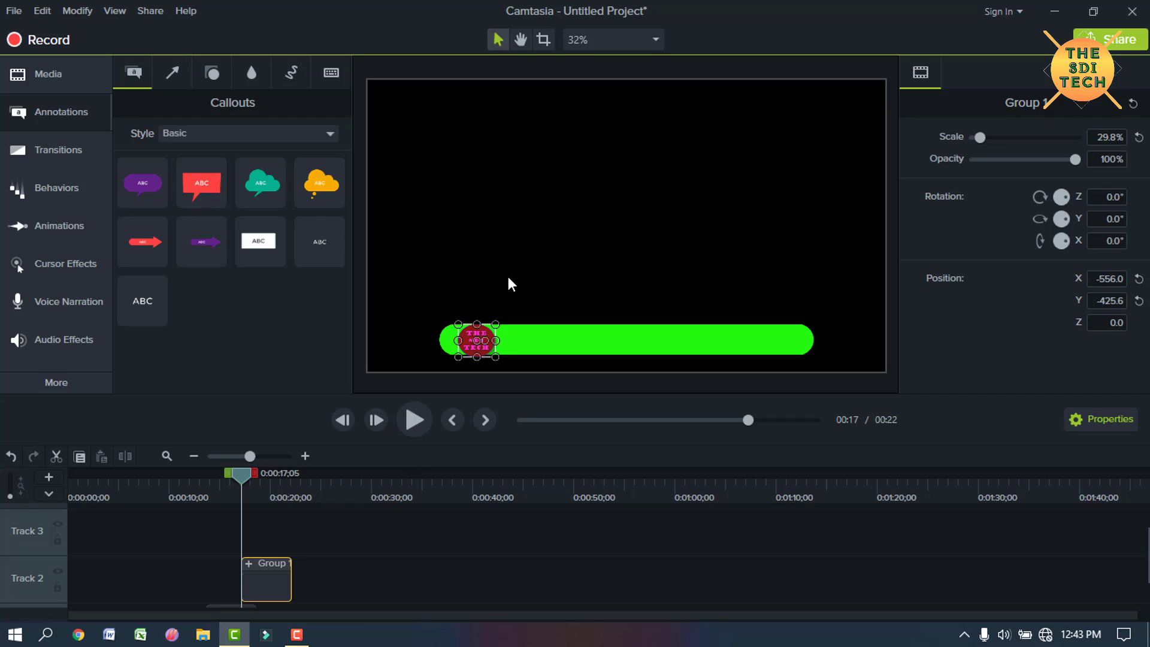
pyautogui.hotkey('ctrl', 'z')
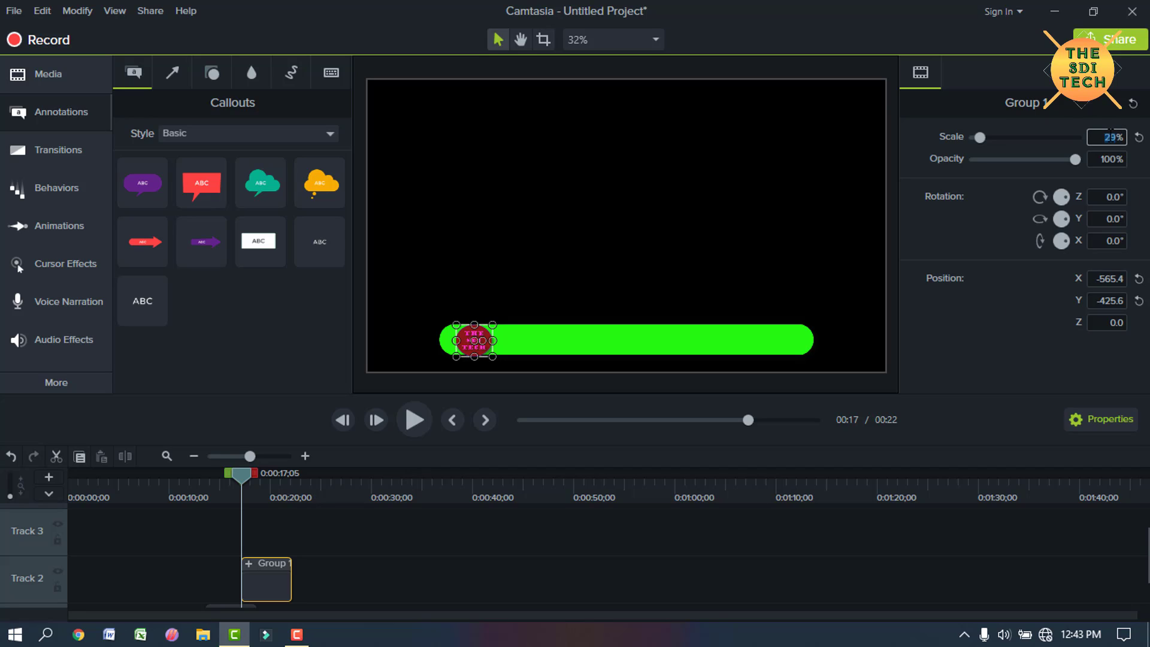
# - Reduce the badge group's scale to 27% and nudge it left along the green bar
pyautogui.click(917, 350)
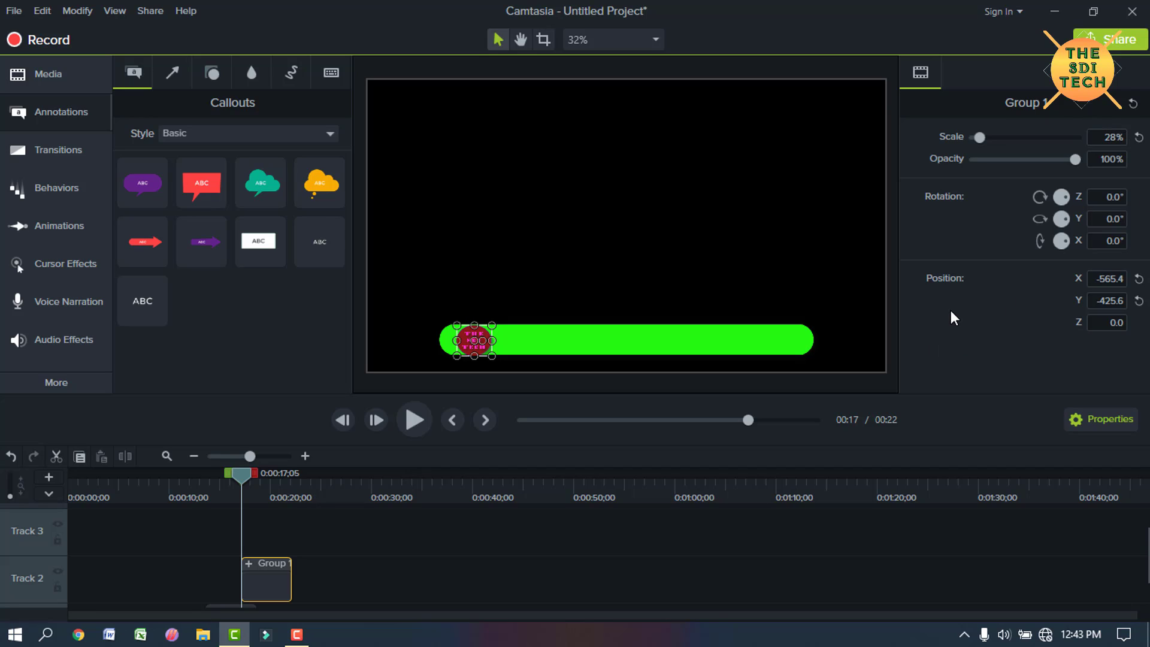
pyautogui.press('Left')
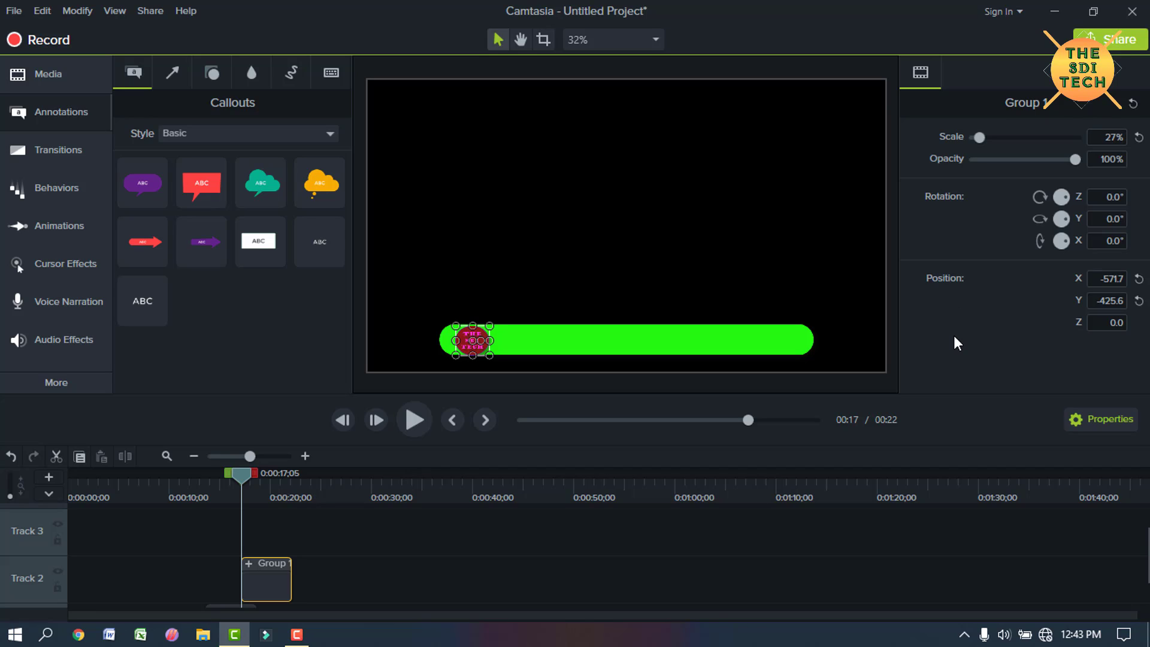
pyautogui.click(724, 270)
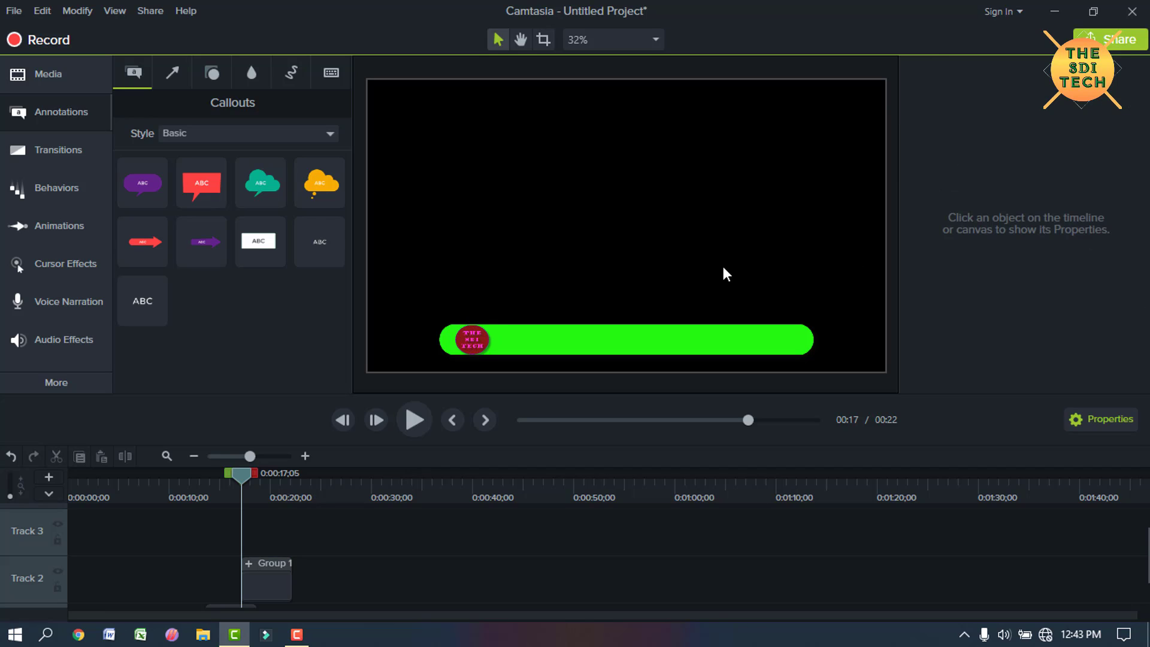
# - Move the badge group's clip earlier on Track 2 so it lines up with the bar clip on Track 1
pyautogui.scroll(3, 717, 264)
pyautogui.scroll(-3, 716, 256)
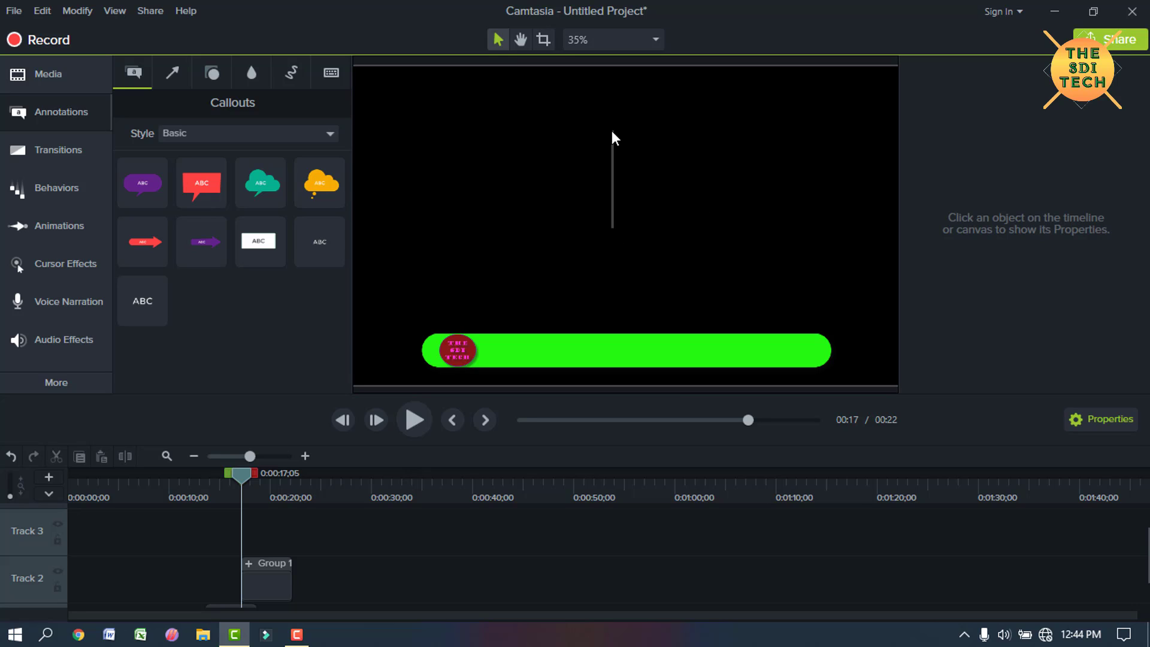
pyautogui.scroll(-1, 472, 546)
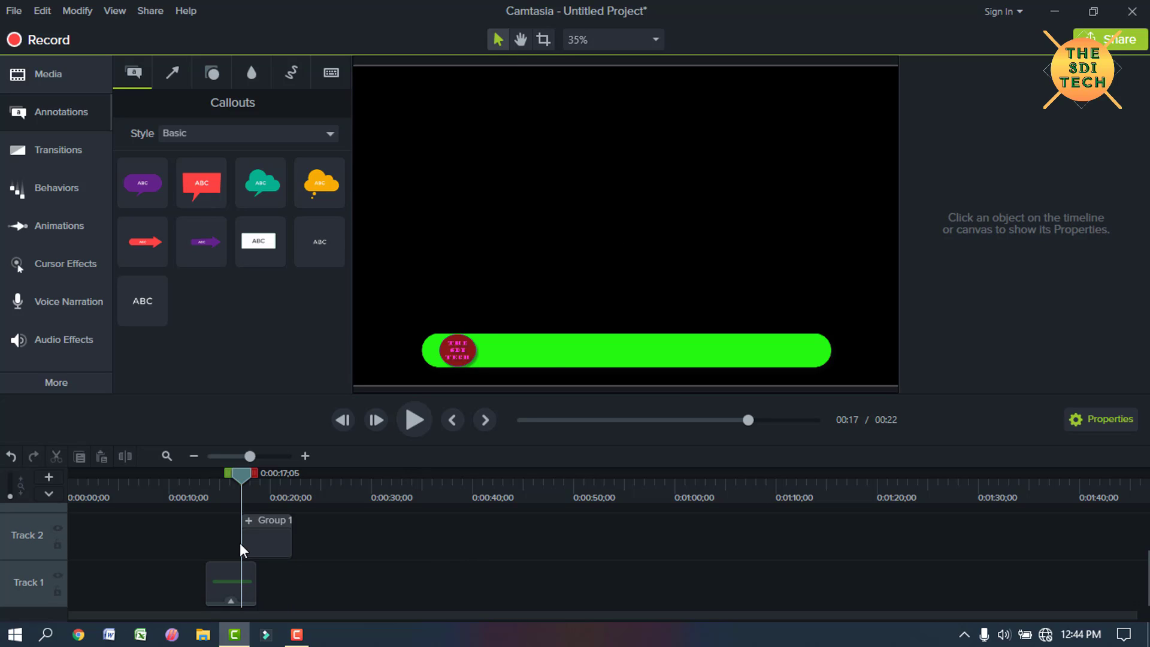
pyautogui.moveTo(263, 546); pyautogui.dragTo(230, 547)
pyautogui.click(233, 600)
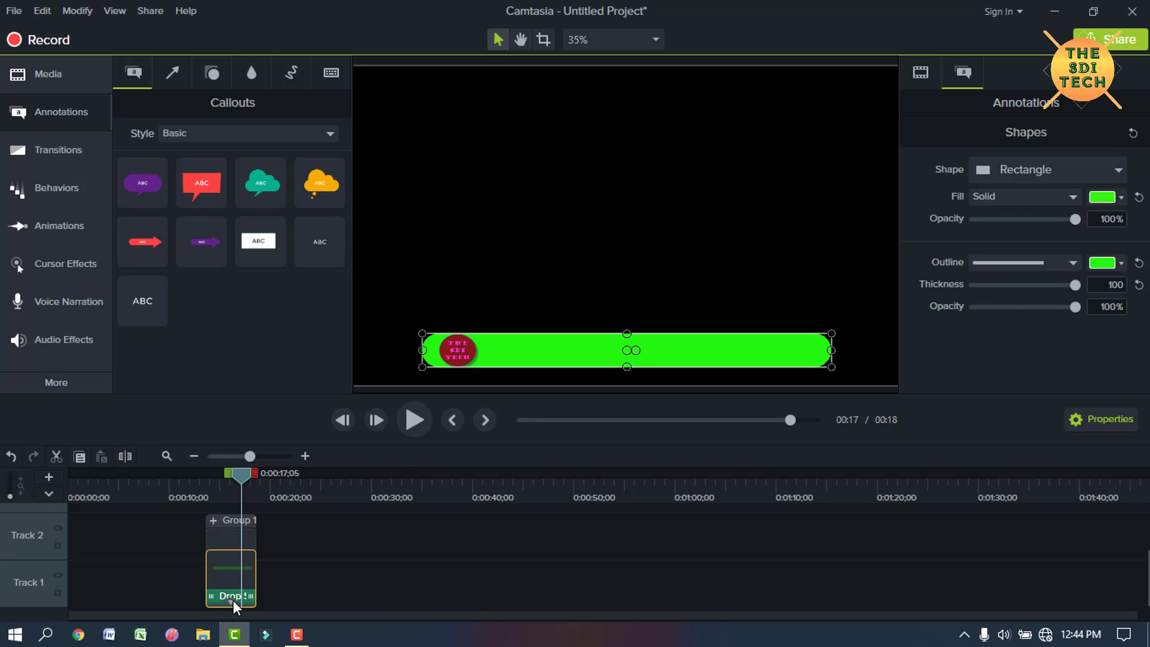
pyautogui.click(174, 533)
# - Group the badge and bar clips together, and scale the new group down to about 70%
pyautogui.moveTo(201, 521); pyautogui.dragTo(214, 583)
pyautogui.rightClick(231, 576)
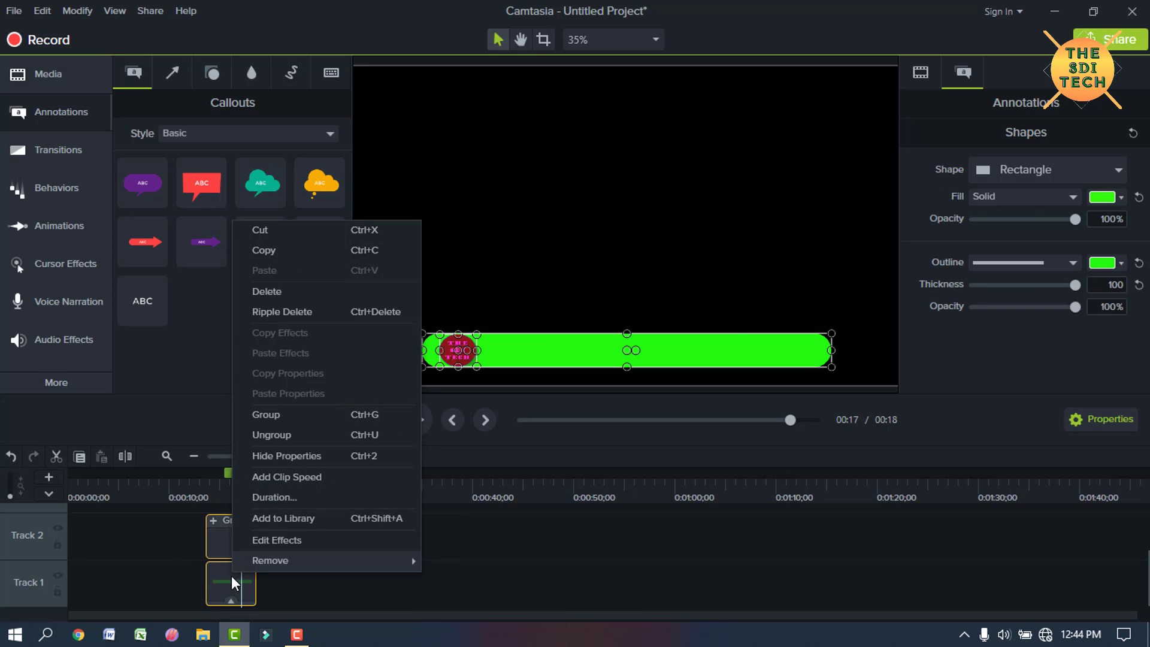
pyautogui.click(252, 412)
pyautogui.moveTo(627, 166); pyautogui.dragTo(626, 226)
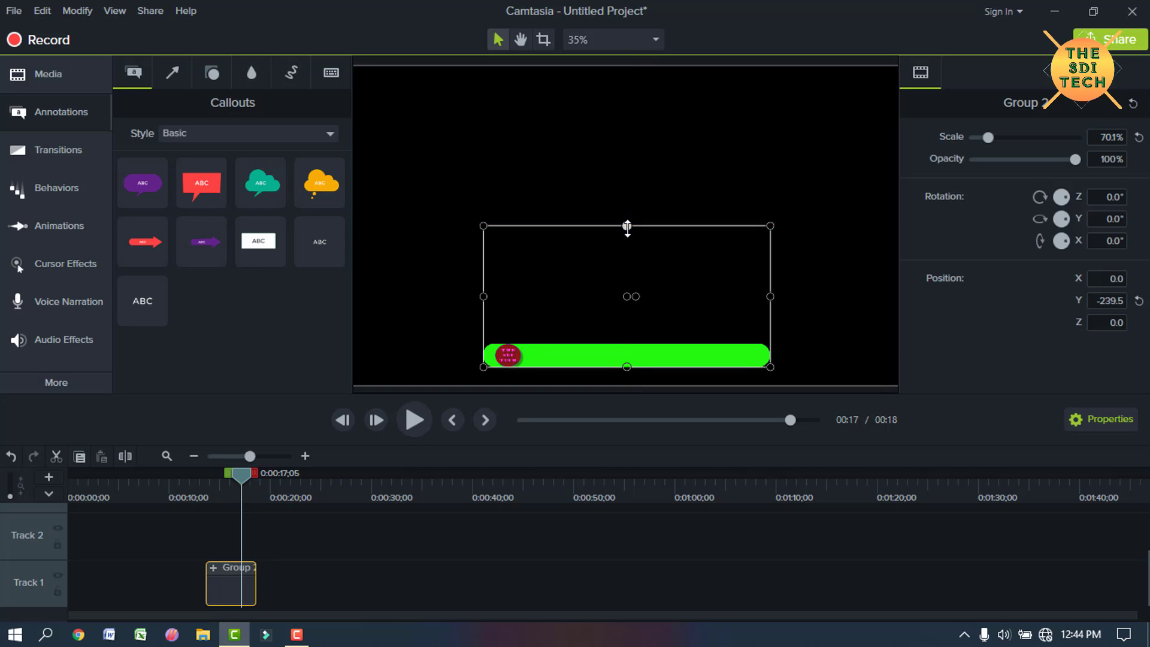
pyautogui.click(615, 167)
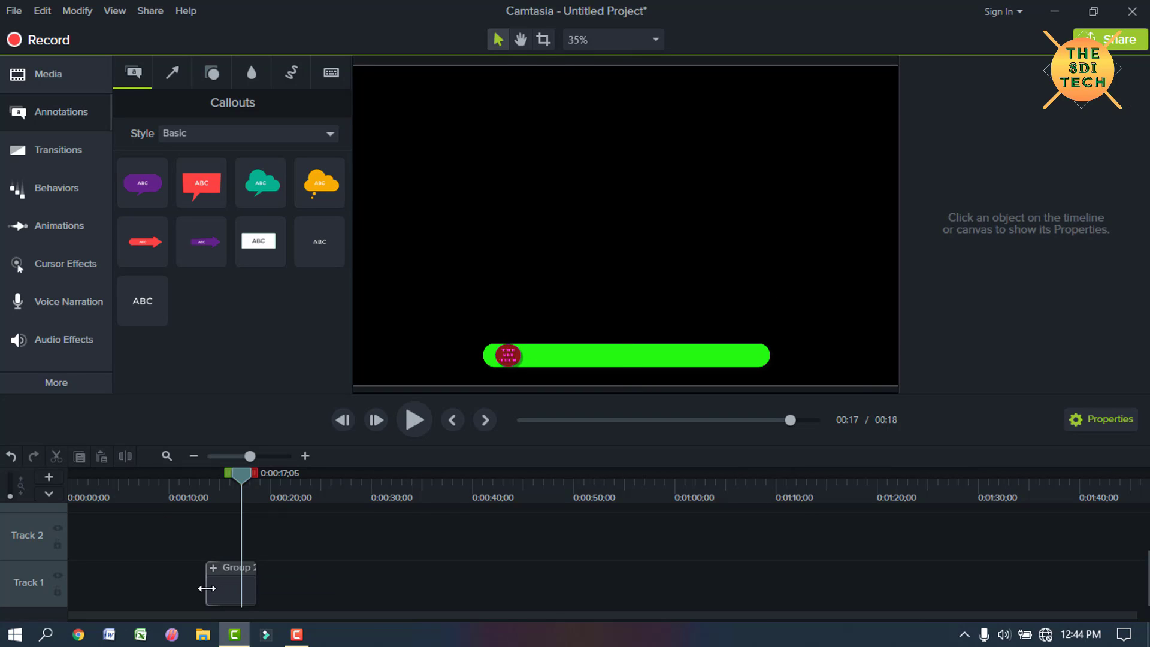
# - Make the combined group clip start at the beginning of the timeline and trim it to six seconds
pyautogui.moveTo(204, 585)
pyautogui.mouseDown()
pyautogui.moveTo(109, 580)
pyautogui.moveTo(212, 597)
pyautogui.mouseUp()
pyautogui.click(311, 457)
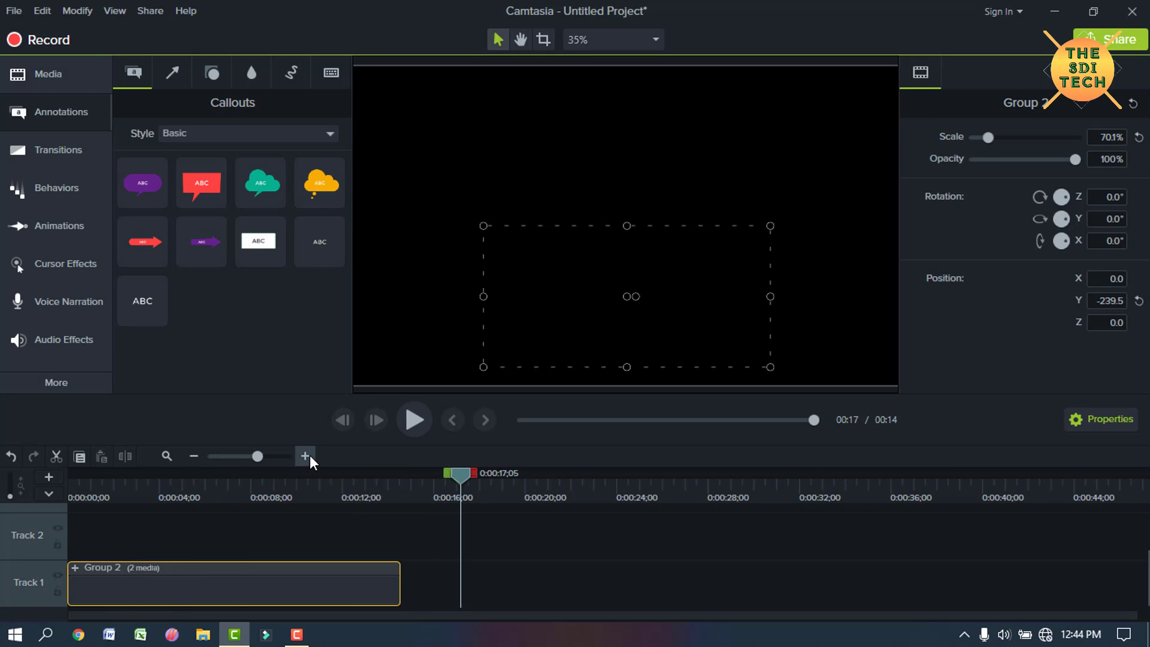
pyautogui.click(310, 457)
pyautogui.moveTo(756, 593); pyautogui.dragTo(351, 572)
pyautogui.click(257, 572)
pyautogui.click(305, 456)
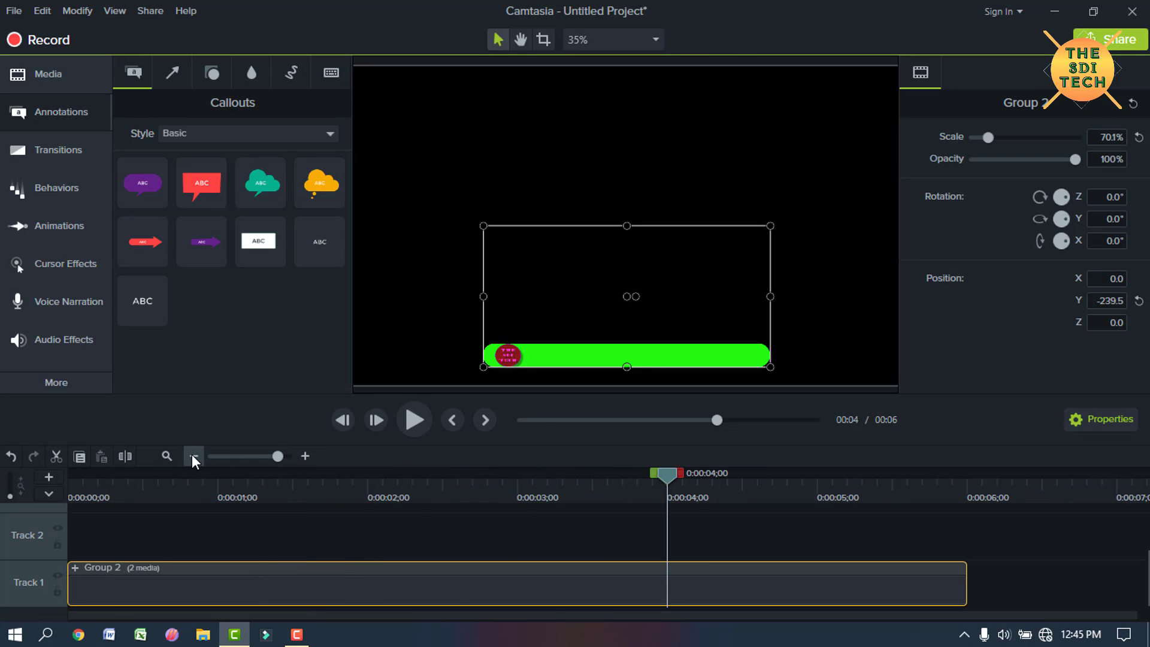
# - Play back the timeline to preview the grouped bar and badge
pyautogui.click(630, 142)
pyautogui.click(401, 425)
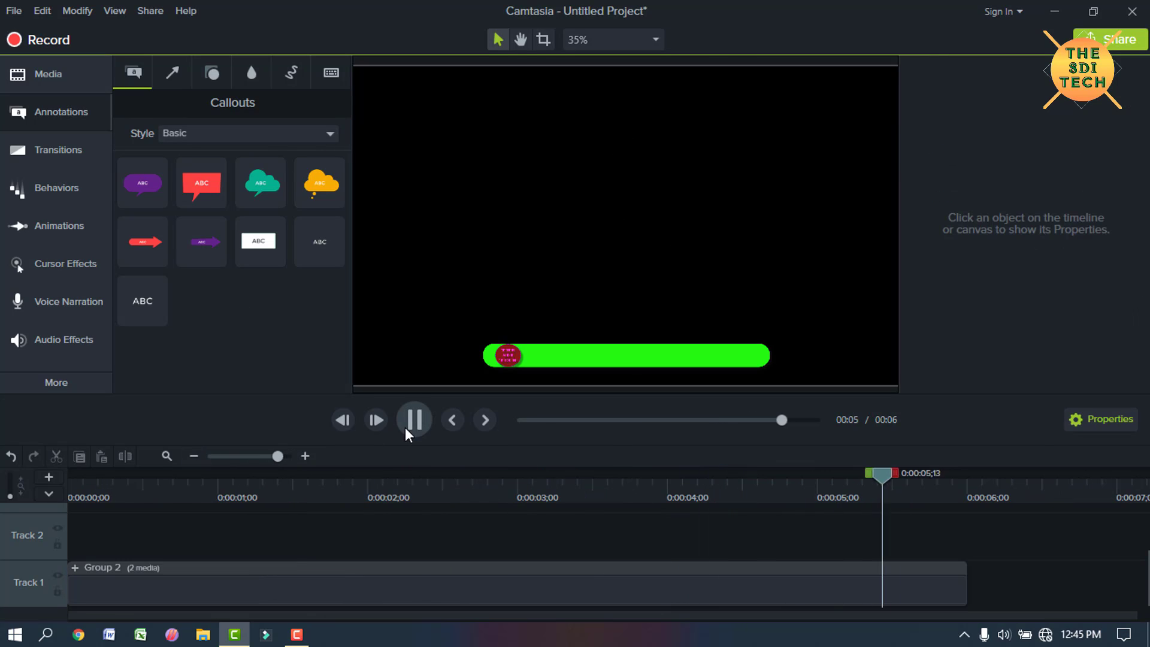
pyautogui.click(409, 427)
pyautogui.click(409, 421)
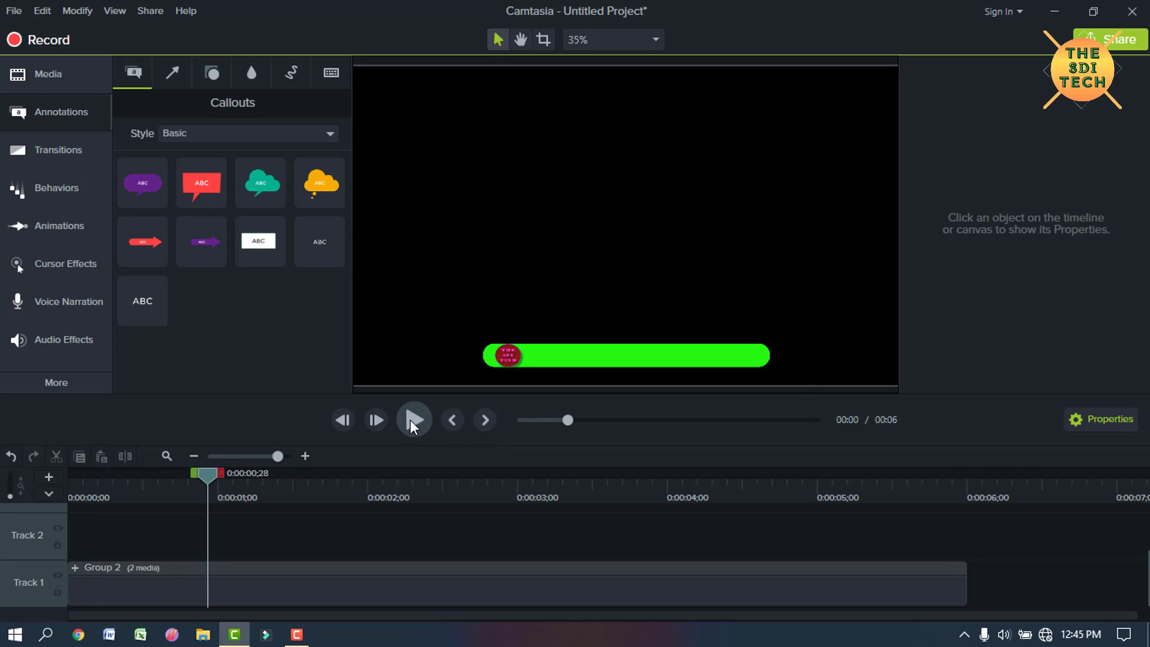
# - Add Like.png from the media bin to the start of Track 2
pyautogui.click(61, 70)
pyautogui.scroll(2, 176, 259)
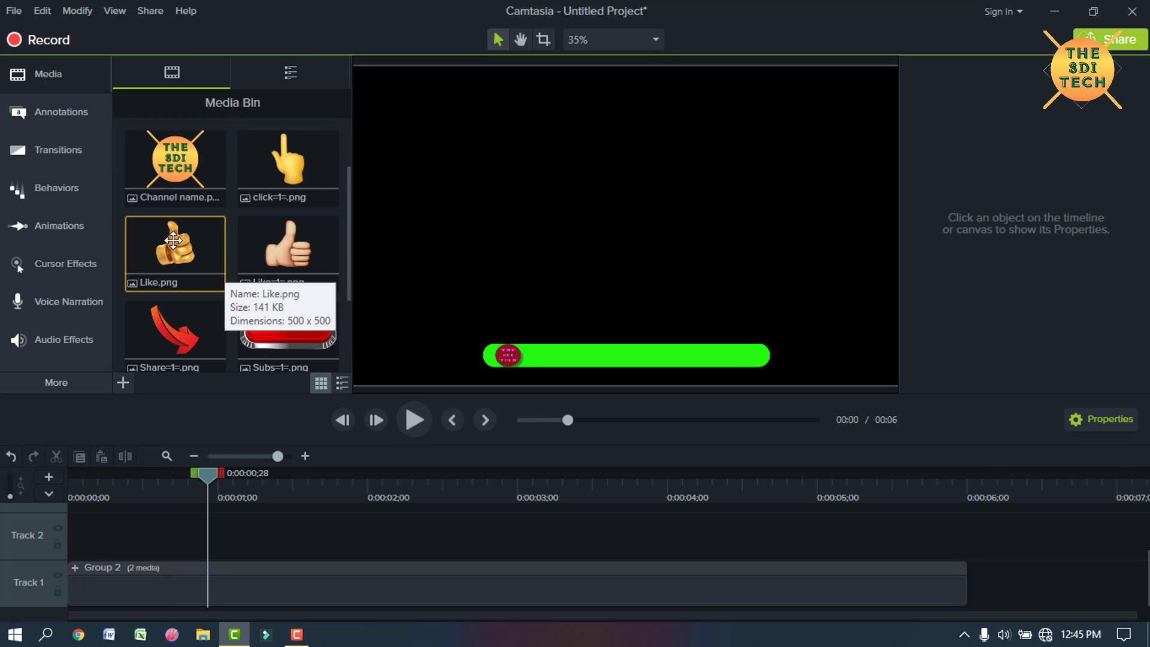
pyautogui.moveTo(173, 240); pyautogui.dragTo(38, 541)
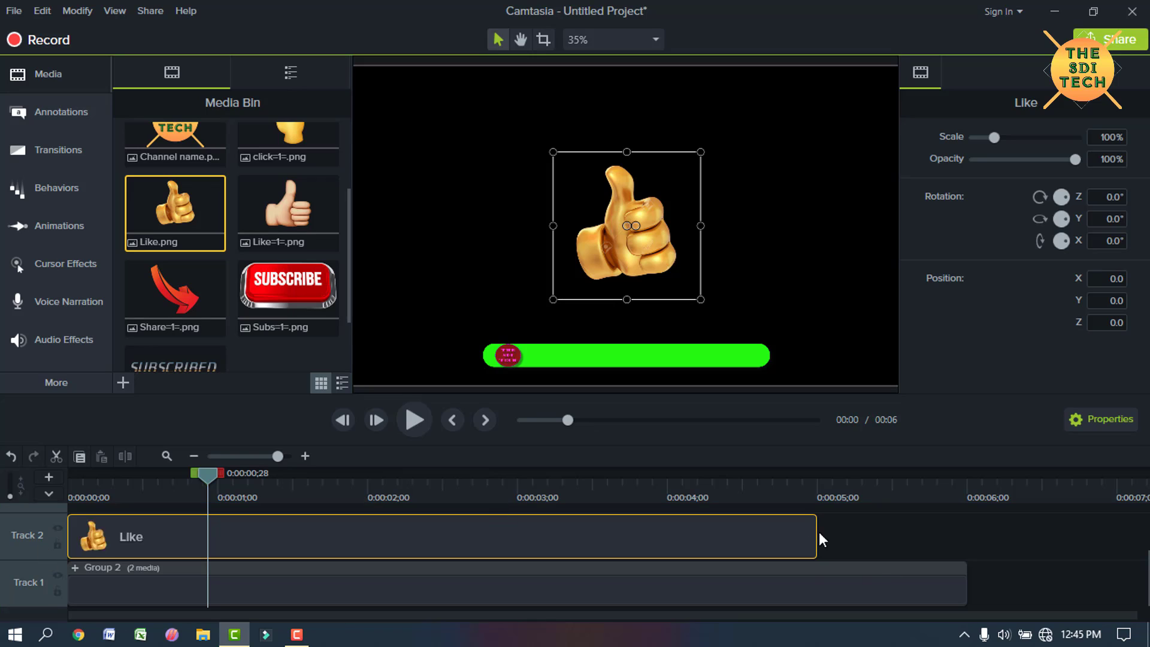
# - Extend the Like clip to the end of the six-second group clip and set its scale to 30%
pyautogui.moveTo(817, 538); pyautogui.dragTo(967, 542)
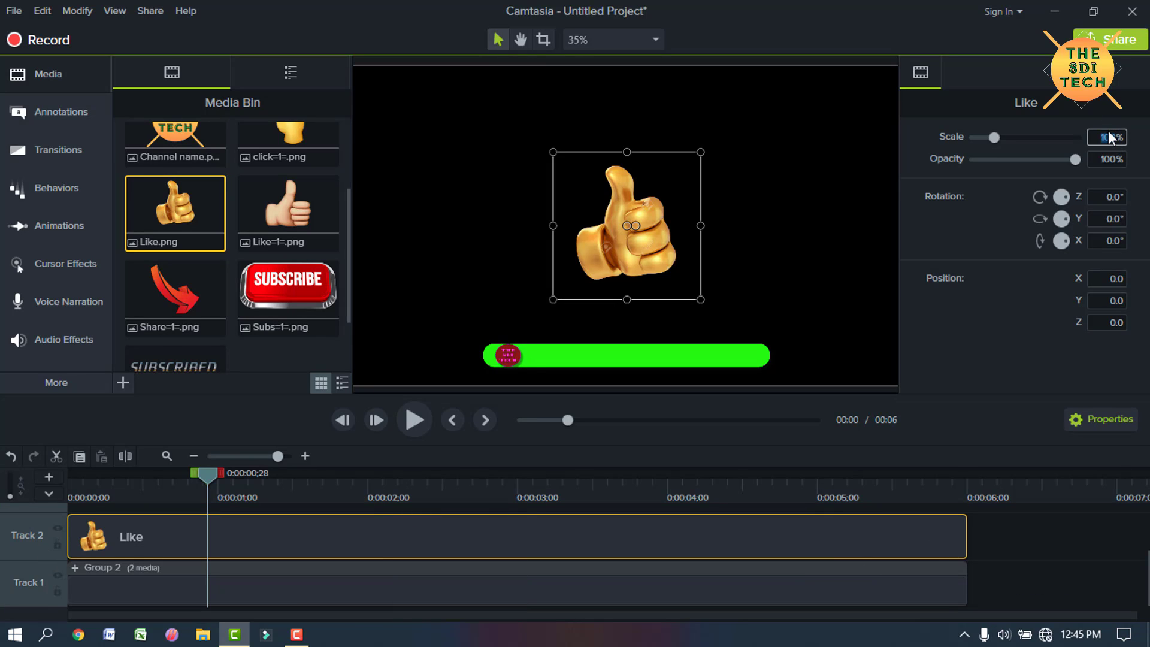
pyautogui.press('Return')
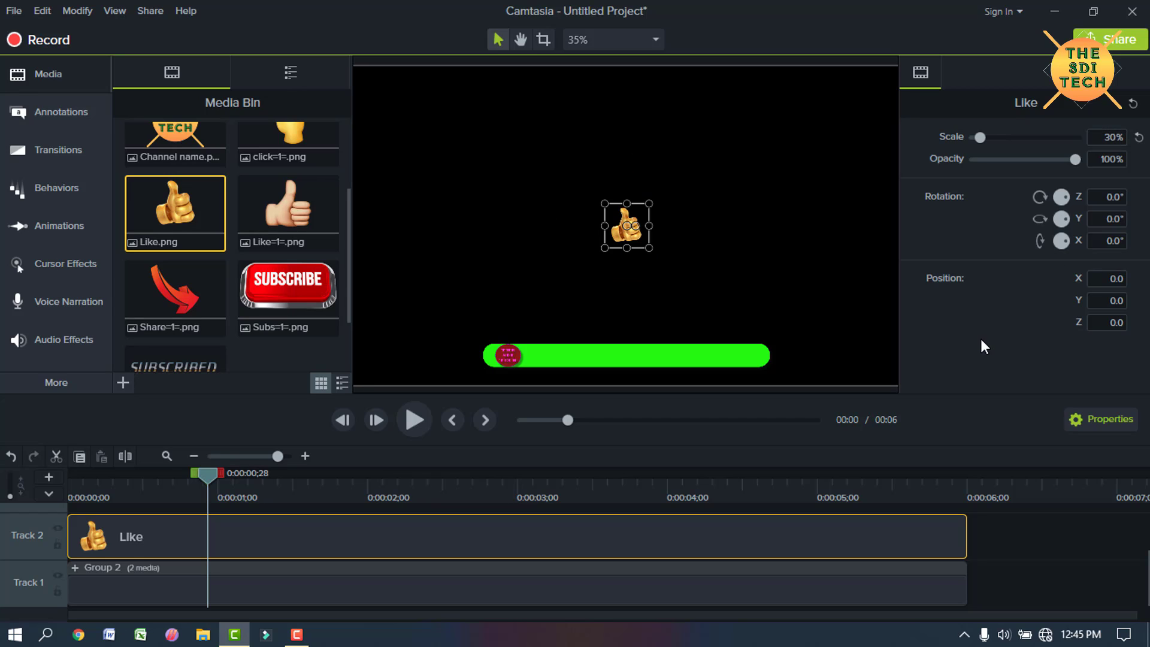
# - Move the Like icon onto the green bar beside the channel badge and set its scale to 20%
pyautogui.moveTo(626, 213); pyautogui.dragTo(556, 339)
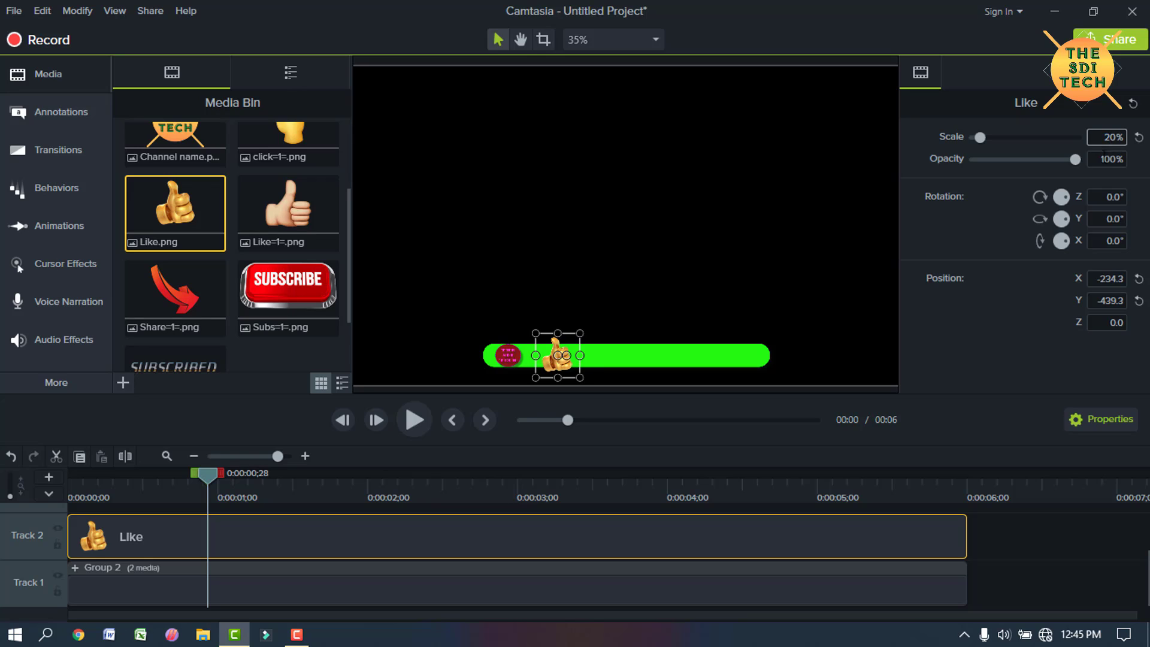
pyautogui.write('2')
pyautogui.click(935, 320)
pyautogui.click(556, 348)
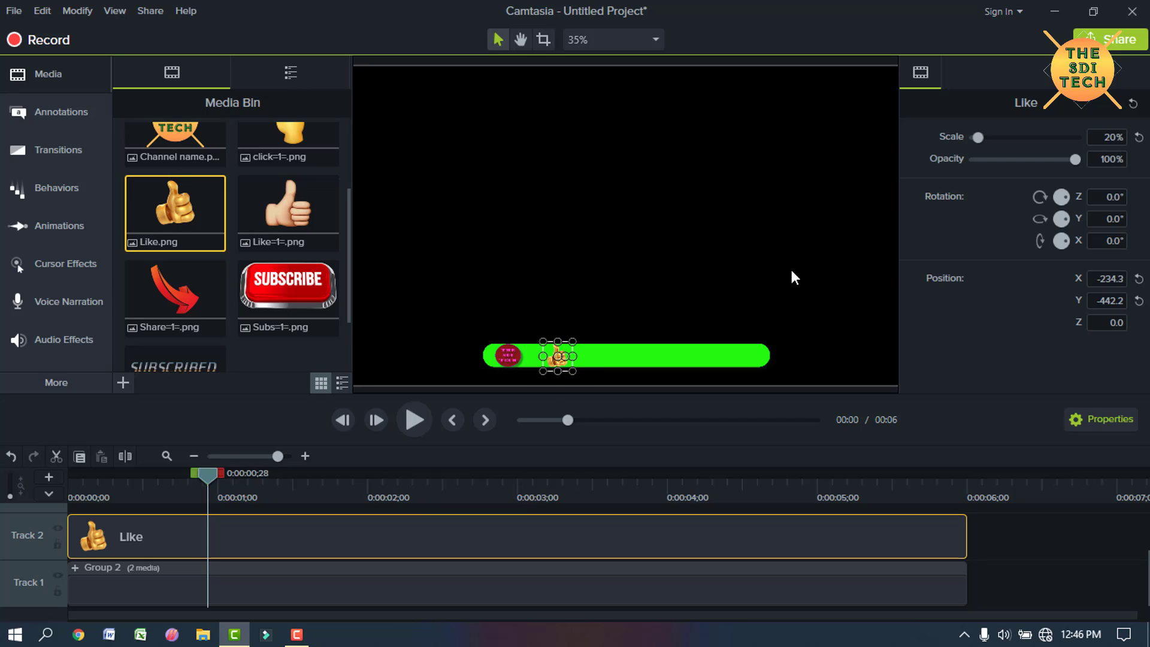
pyautogui.click(794, 225)
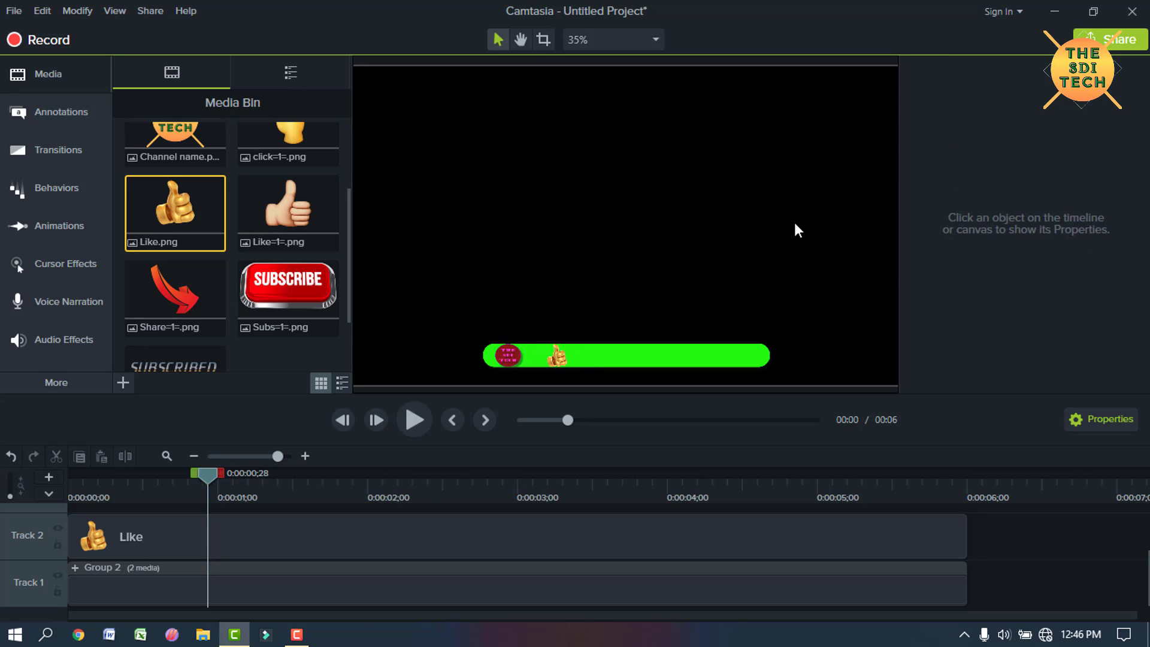
# - Set the Like icon's scale to 18% and nudge it down to a Y position of -442.0 on the bar
pyautogui.click(570, 40)
pyautogui.click(585, 62)
pyautogui.click(584, 40)
pyautogui.click(599, 126)
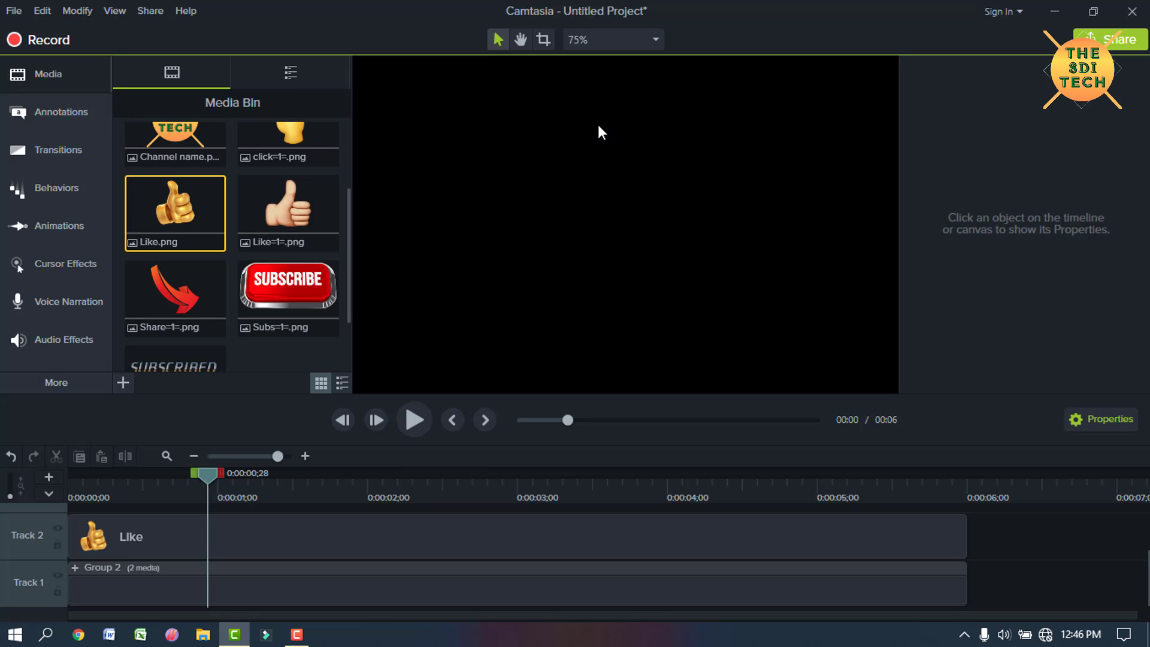
pyautogui.click(585, 39)
pyautogui.click(586, 51)
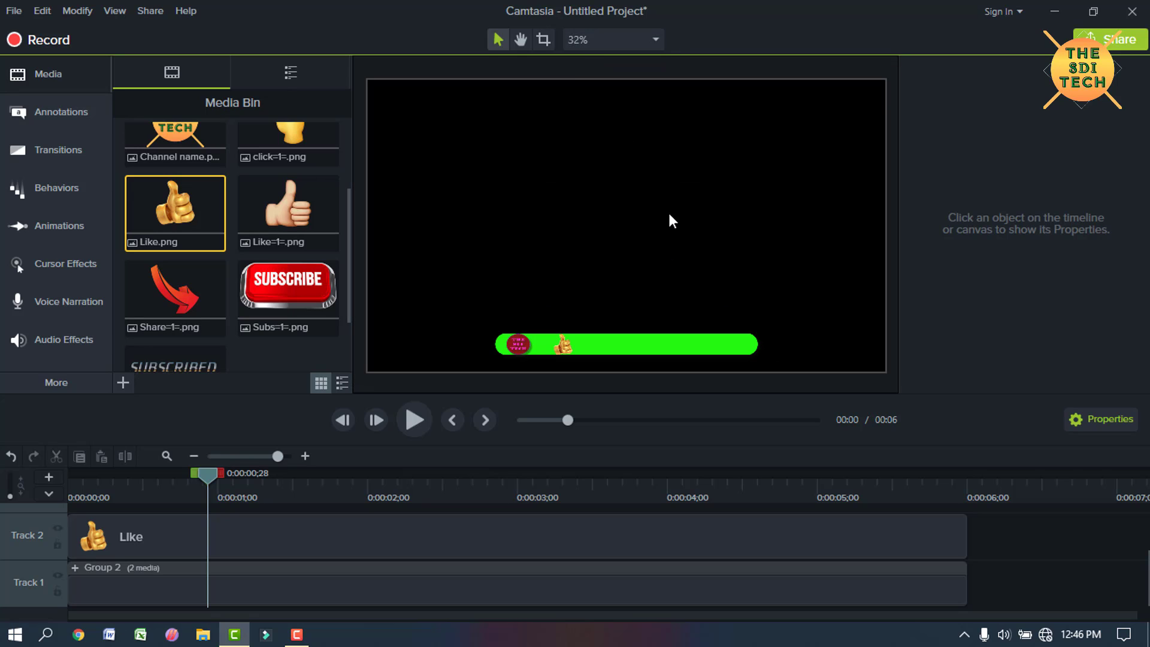
pyautogui.click(599, 42)
pyautogui.click(588, 129)
pyautogui.click(523, 39)
pyautogui.moveTo(577, 185); pyautogui.dragTo(576, 96)
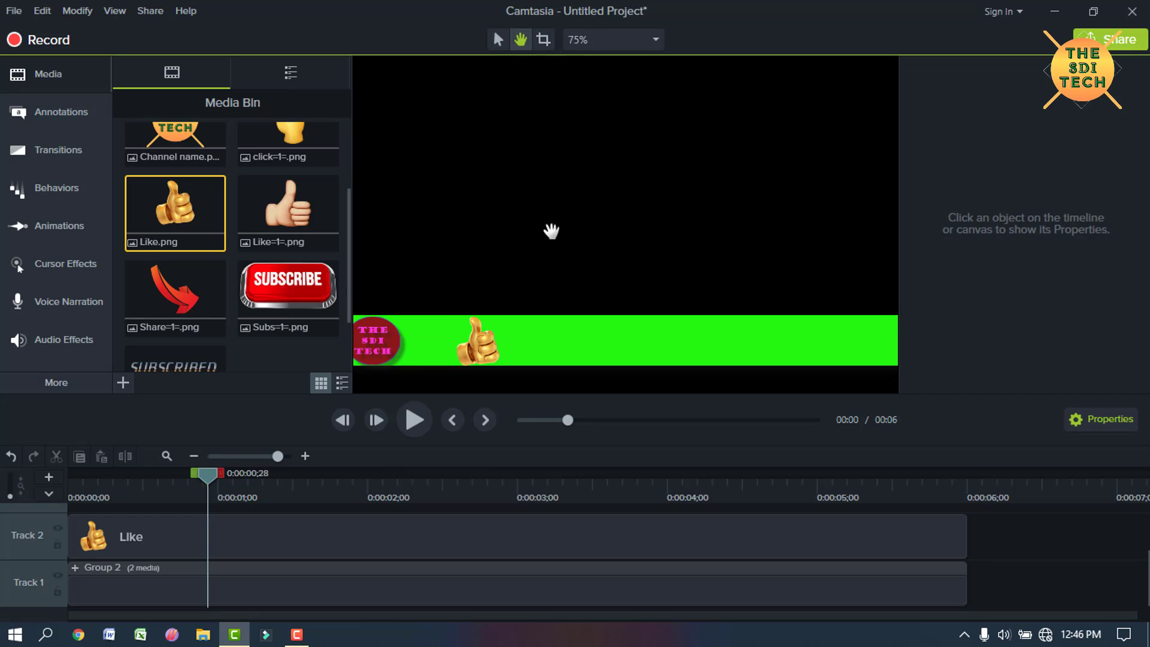
pyautogui.moveTo(551, 231); pyautogui.dragTo(591, 174)
pyautogui.click(492, 38)
pyautogui.click(524, 303)
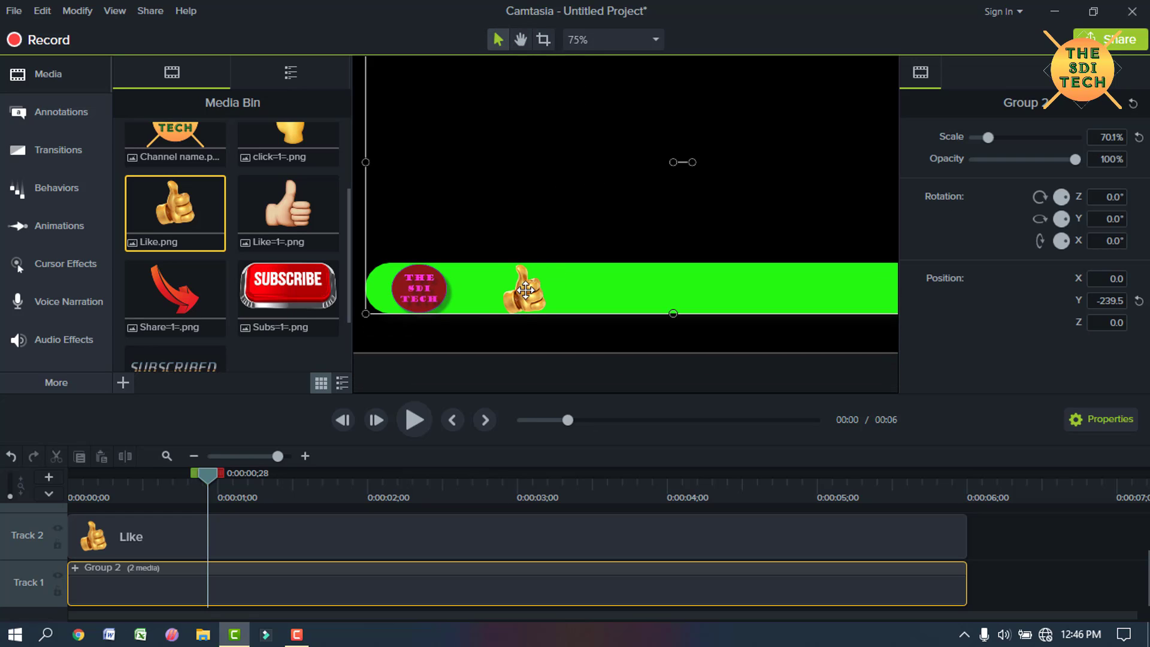
pyautogui.click(526, 296)
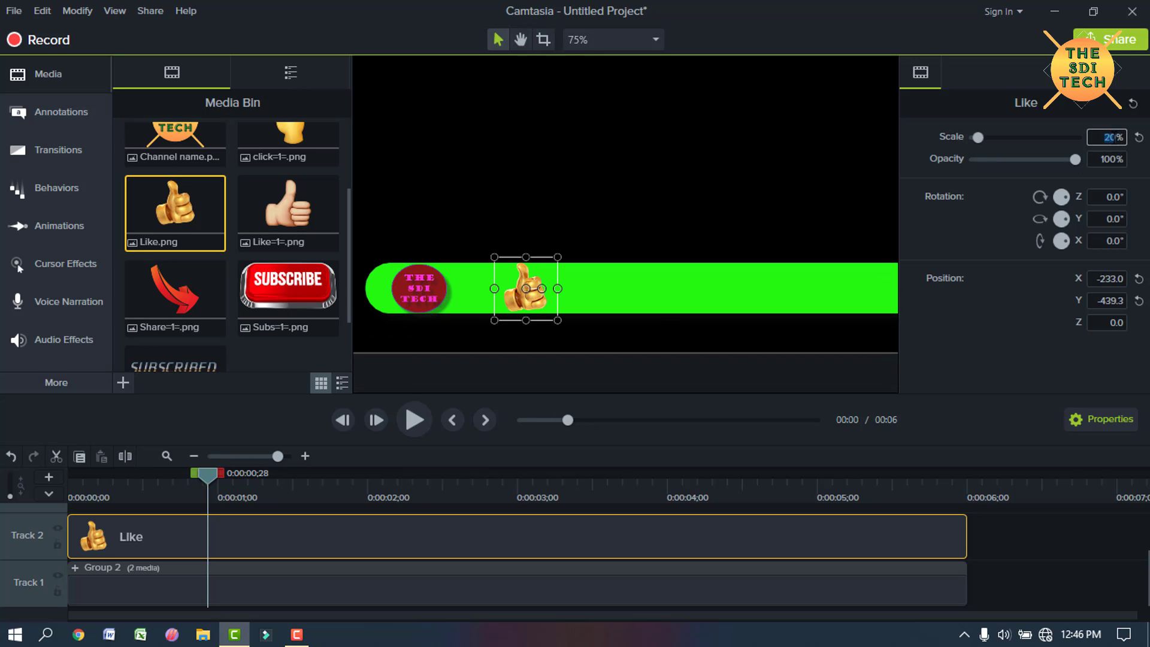
pyautogui.write('18')
pyautogui.press('Return')
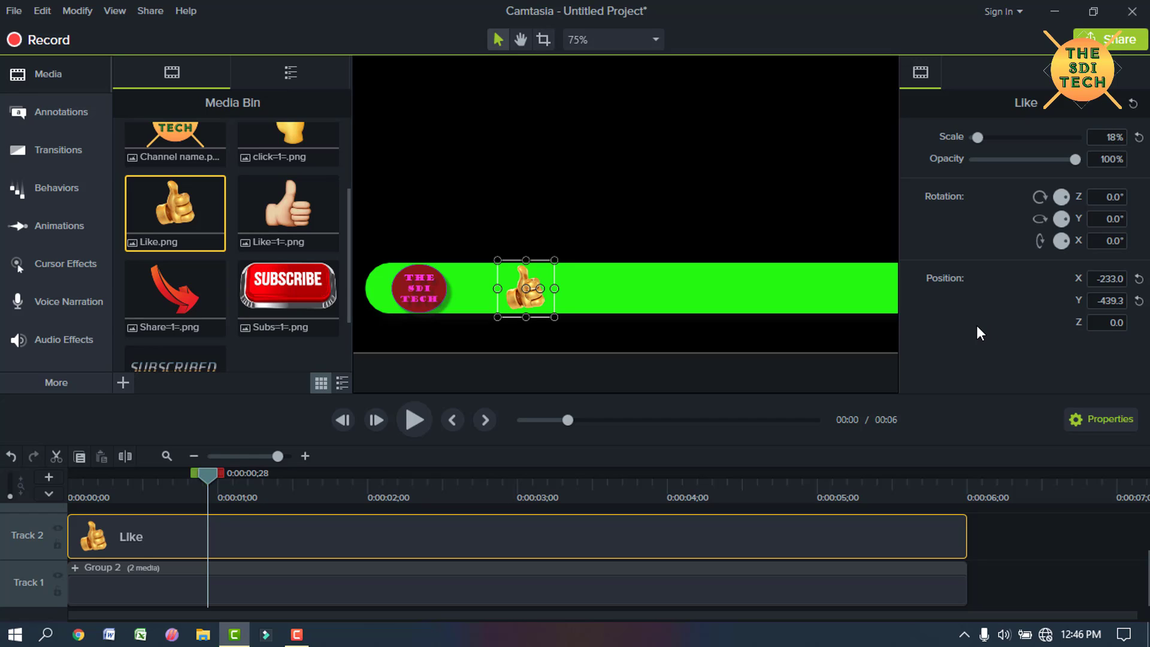
pyautogui.press('Down')
pyautogui.press('Down')
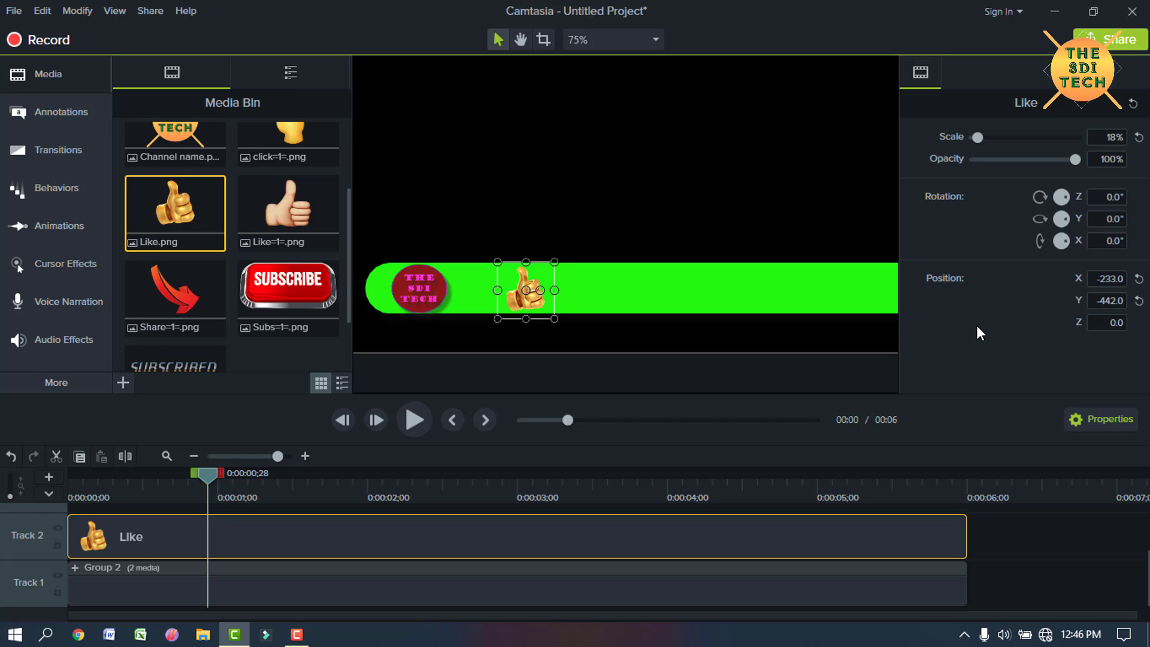
# - Add click=1=.png from the media bin to Track 3 and extend it to the end of the Like clip
pyautogui.scroll(3, 233, 482)
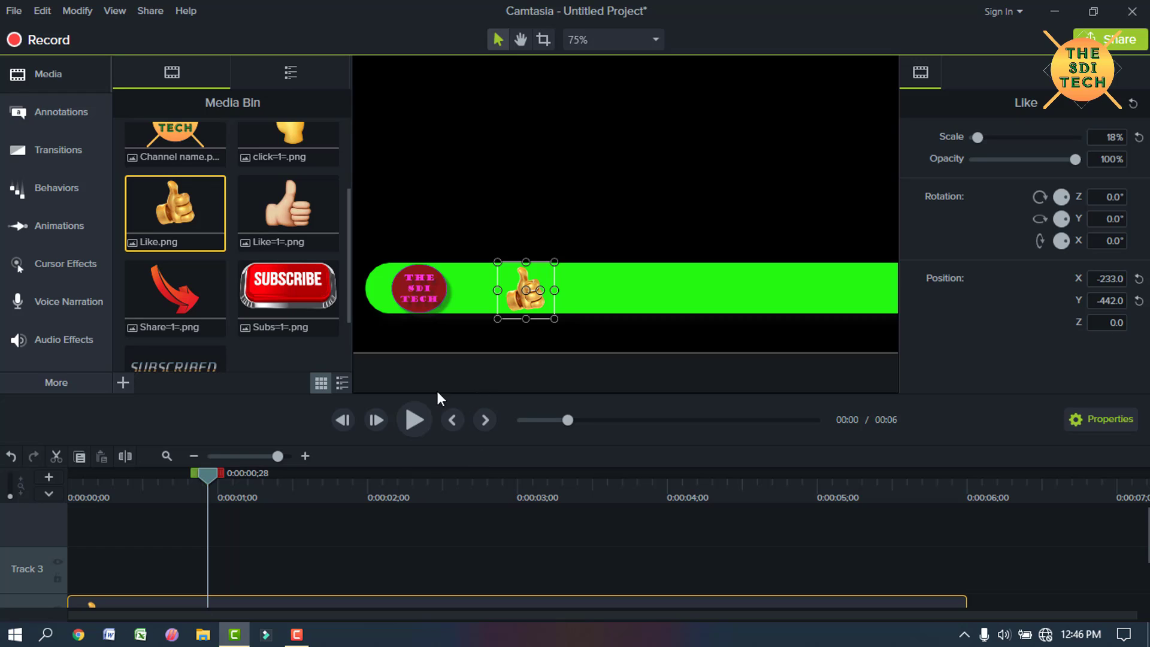
pyautogui.moveTo(298, 396); pyautogui.dragTo(316, 256)
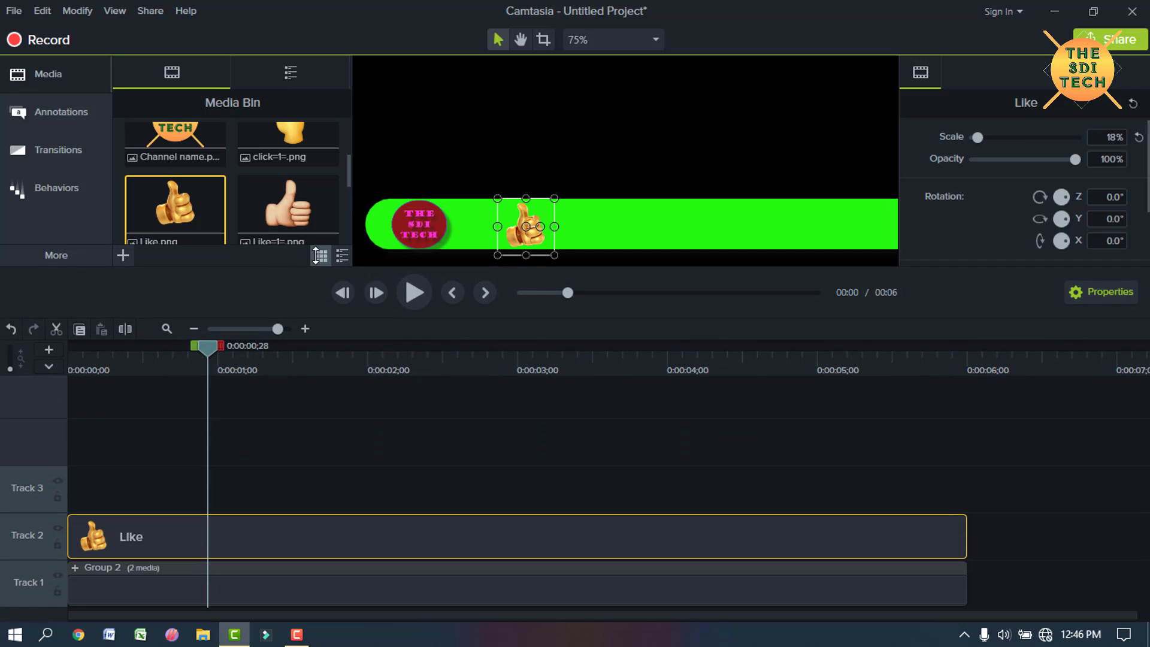
pyautogui.scroll(1, 264, 172)
pyautogui.rightClick(290, 175)
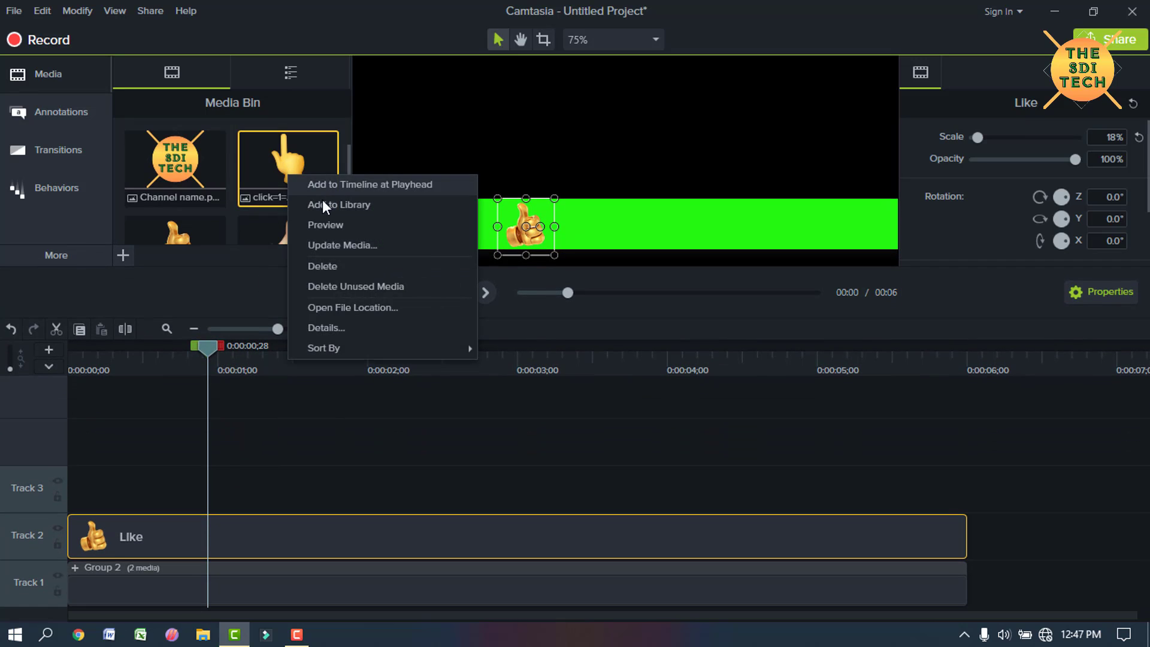
pyautogui.click(323, 182)
pyautogui.moveTo(817, 490); pyautogui.dragTo(966, 489)
# - Copy the Like clip's properties and paste them onto the click=1= clip
pyautogui.rightClick(546, 536)
pyautogui.click(581, 333)
pyautogui.click(433, 483)
pyautogui.rightClick(433, 483)
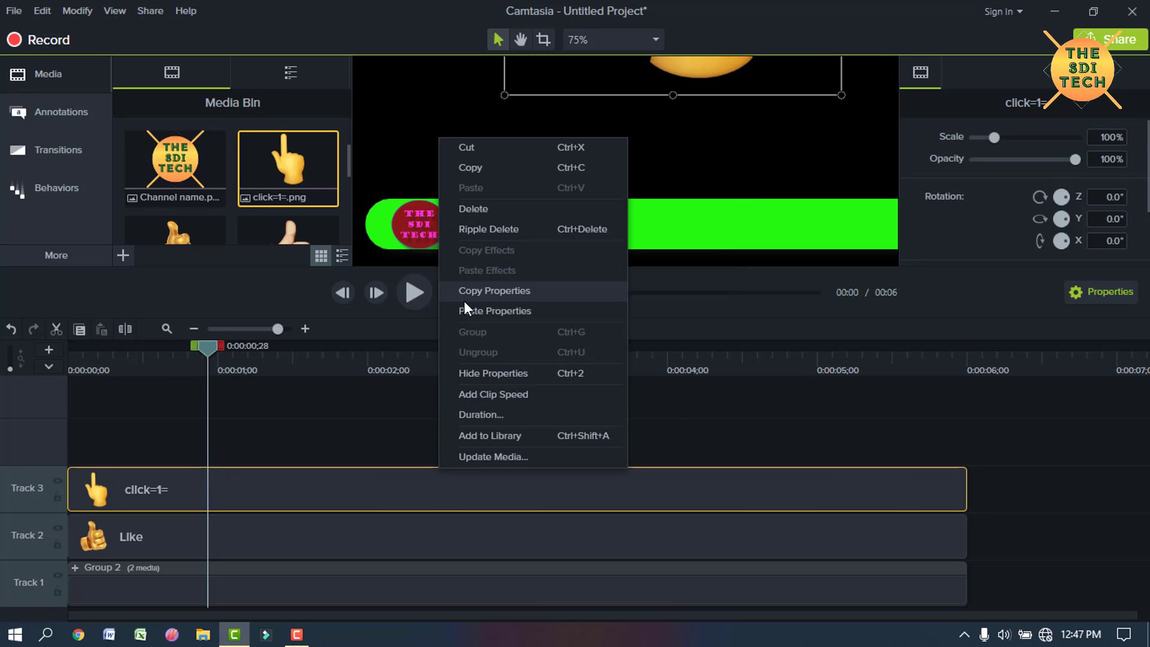
pyautogui.click(465, 301)
# - Nudge the pointing hand down and slightly right so its fingertip overlaps the lower part of the Like icon
pyautogui.press('Down')
pyautogui.press('Down')
pyautogui.press('Down')
pyautogui.press('Down')
pyautogui.press('Down')
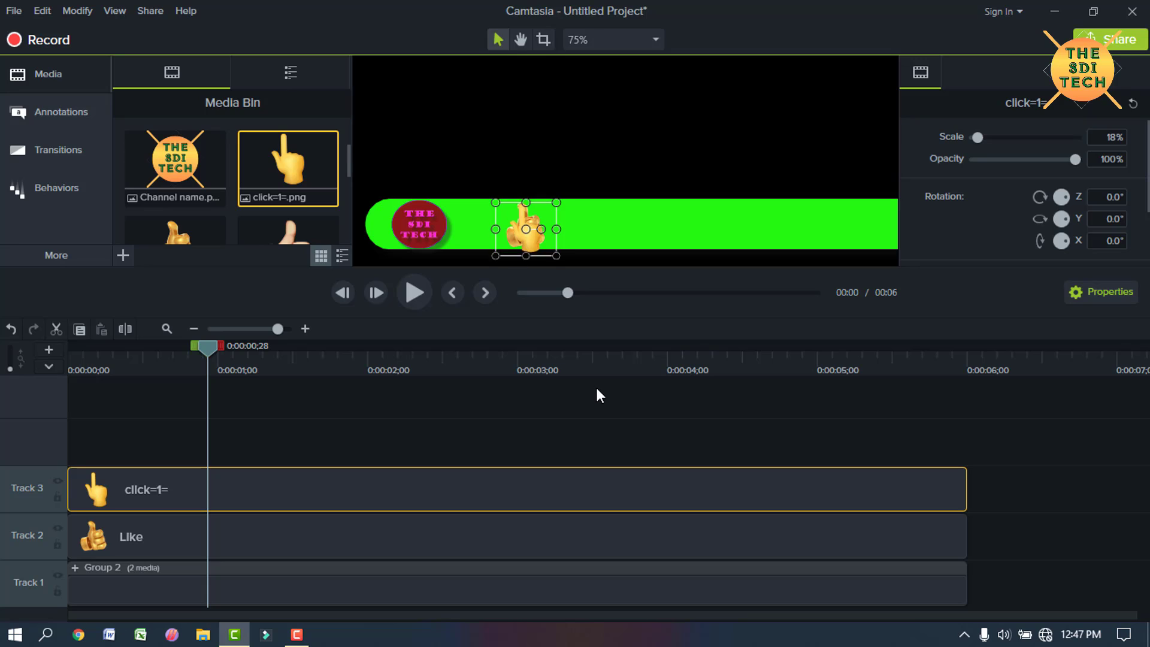
pyautogui.press('Down')
pyautogui.press('Down')
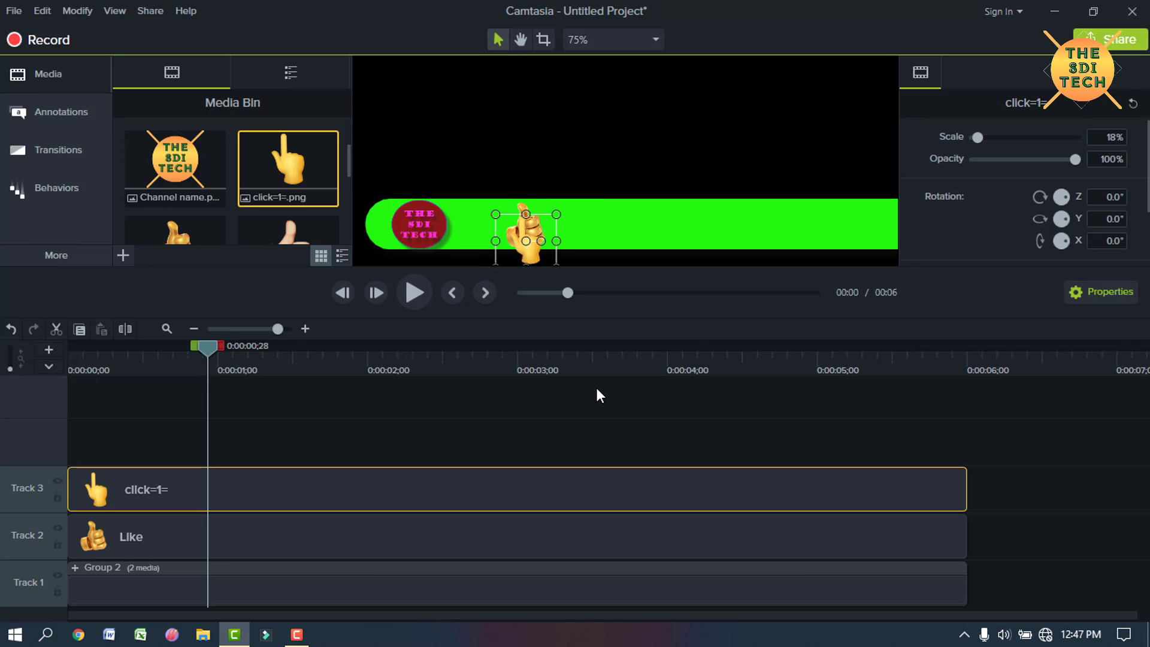
pyautogui.press('Right')
pyautogui.press('Right')
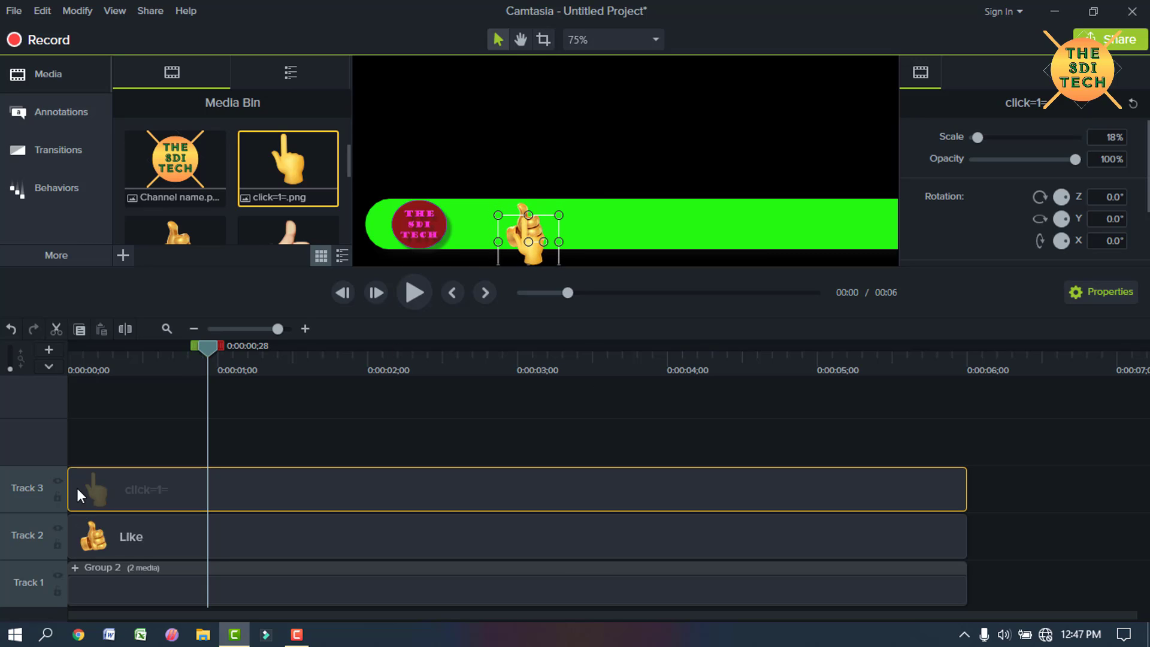
# - Trim the click=1= clip to start at 0:00:01;00 and add a custom animation beginning at 0:00:01;06
pyautogui.moveTo(67, 486); pyautogui.dragTo(221, 505)
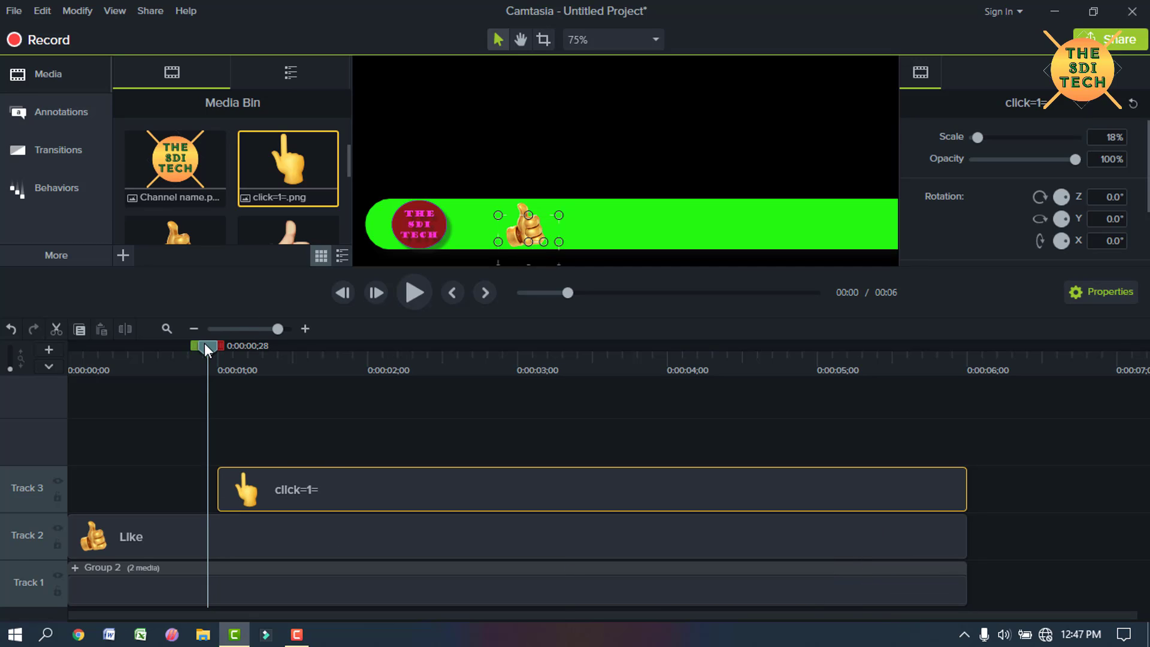
pyautogui.moveTo(207, 351); pyautogui.dragTo(263, 351)
pyautogui.click(221, 427)
pyautogui.click(267, 479)
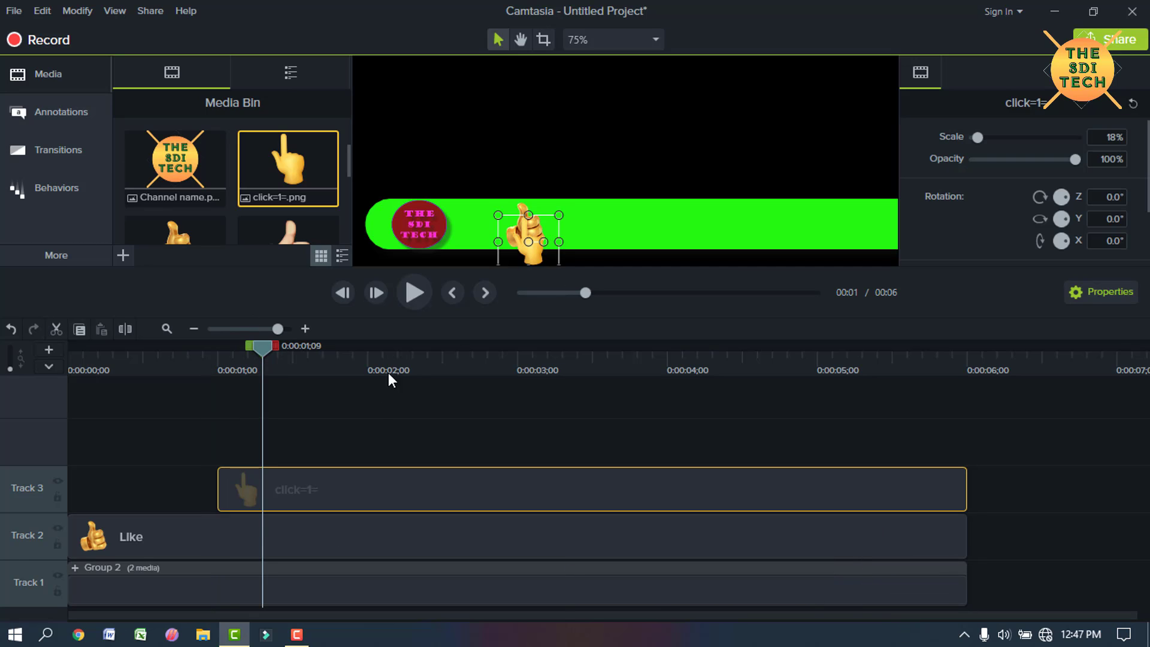
pyautogui.hotkey('shift', 'a')
pyautogui.moveTo(252, 490); pyautogui.dragTo(387, 489)
pyautogui.click(246, 489)
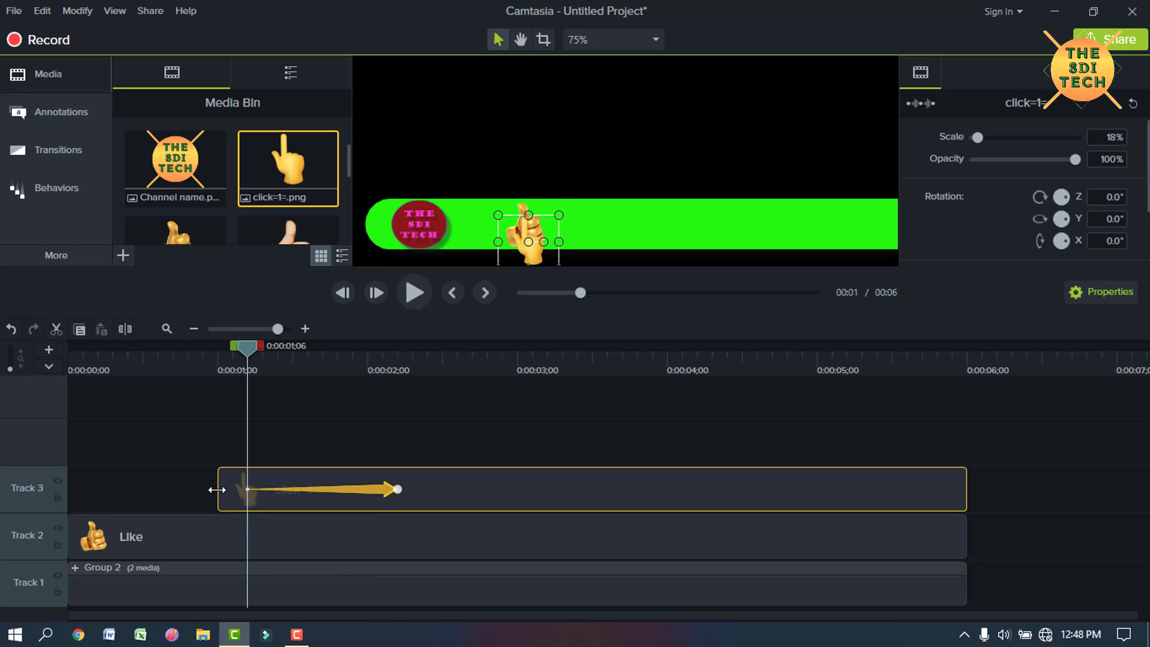
# - Move the pointing hand below the canvas edge at the animation's start so that it rises to the Like icon
pyautogui.click(521, 39)
pyautogui.moveTo(548, 99); pyautogui.dragTo(578, 77)
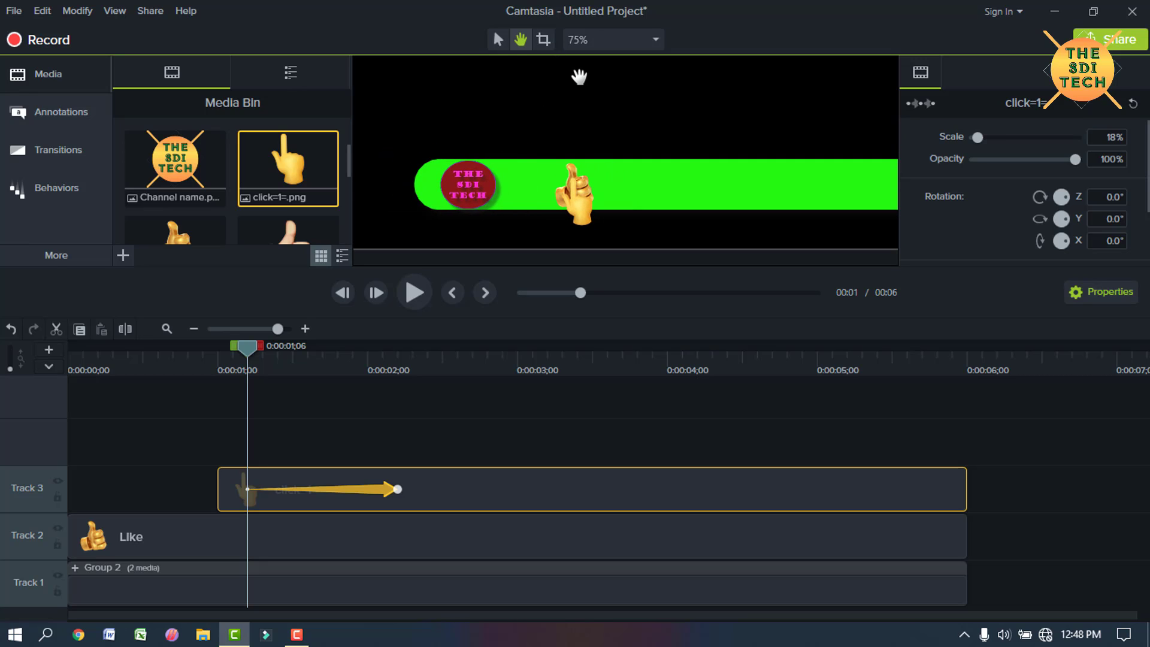
pyautogui.click(498, 40)
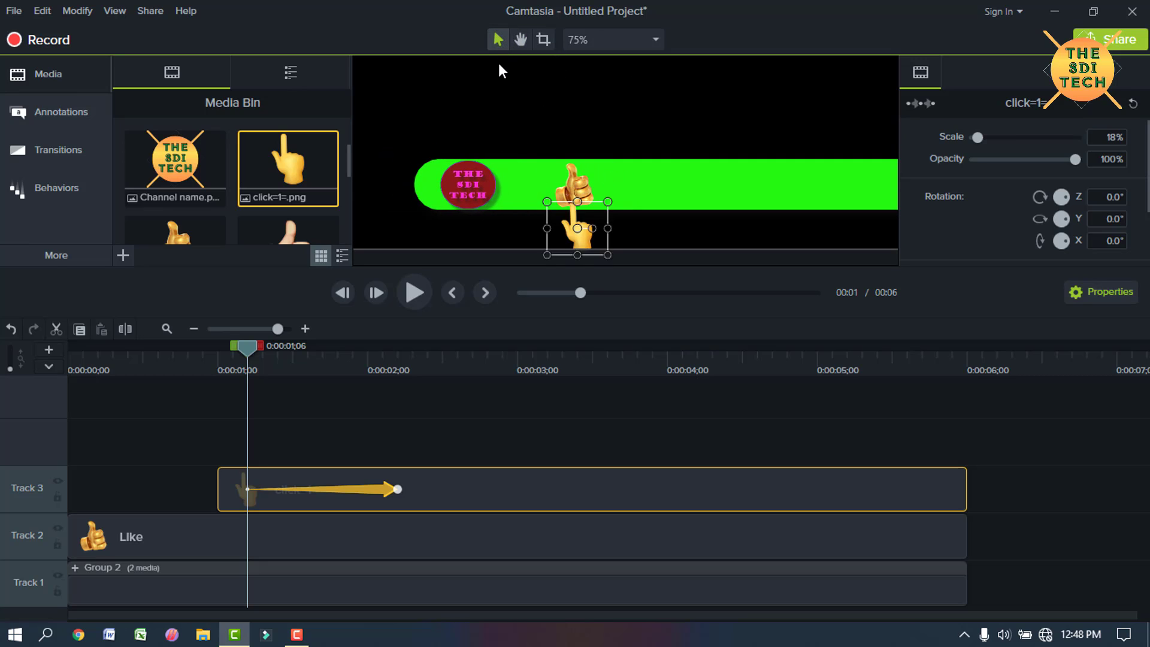
pyautogui.press('Down')
pyautogui.press('Down')
pyautogui.press('Down')
pyautogui.press('Down')
pyautogui.press('Down')
pyautogui.press('Down')
pyautogui.press('Down')
pyautogui.press('Down')
pyautogui.press('Down')
pyautogui.press('Down')
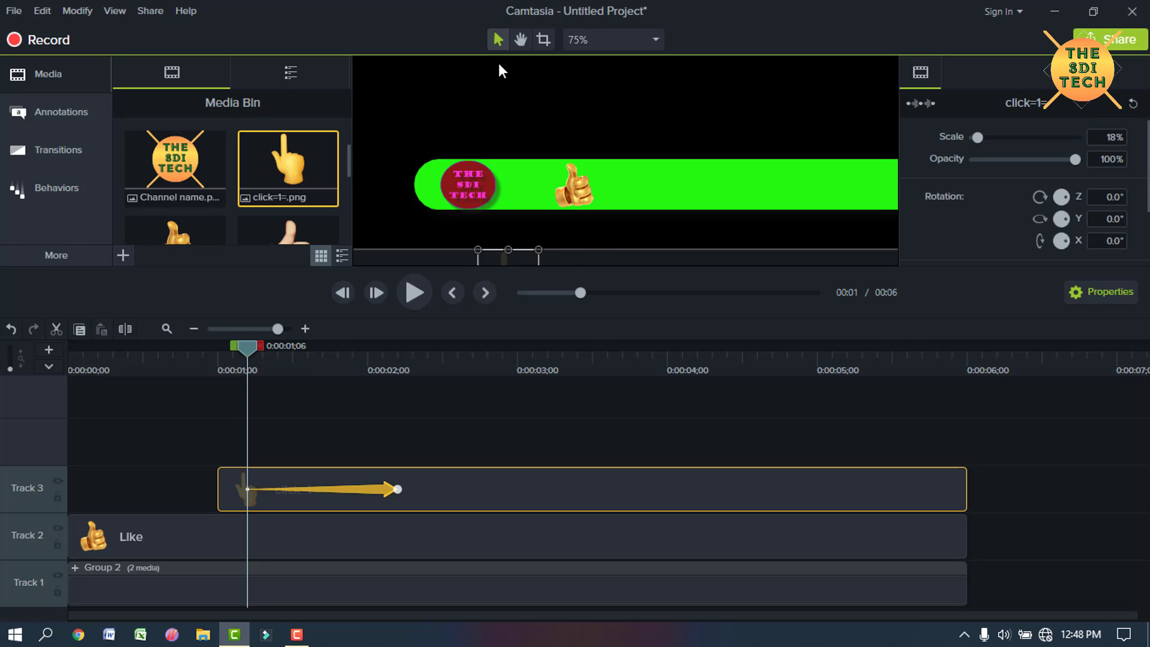
# - Shift the hand's animation to the very start of the click=1= clip and play it back
pyautogui.moveTo(356, 493); pyautogui.dragTo(302, 485)
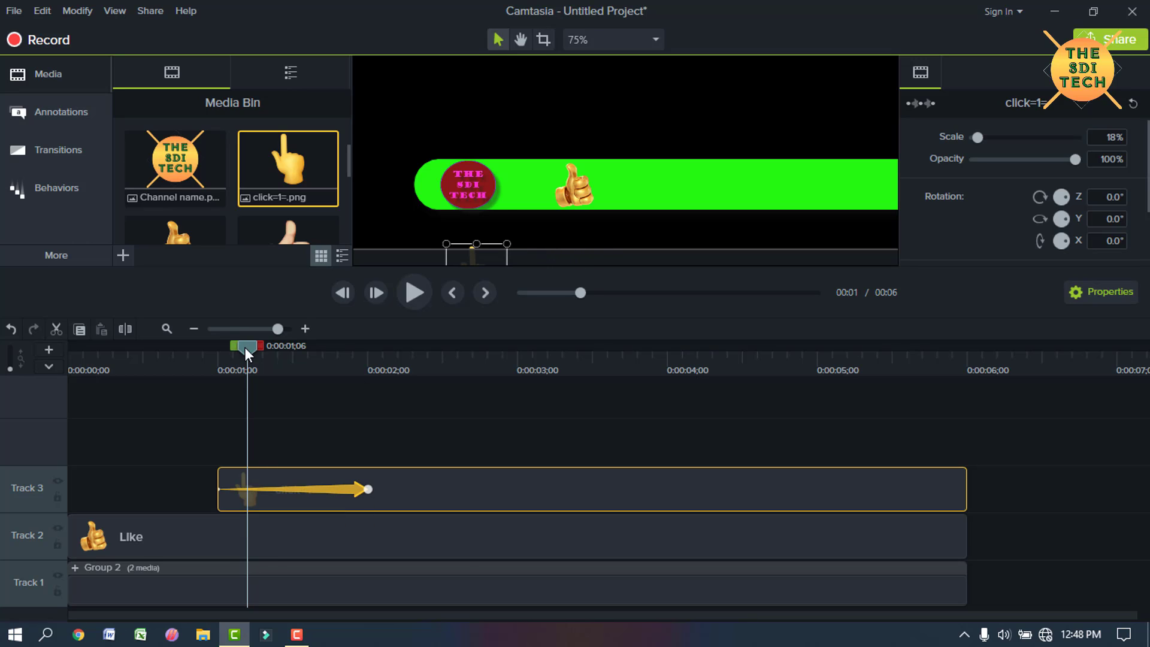
pyautogui.moveTo(245, 348); pyautogui.dragTo(218, 347)
pyautogui.click(407, 298)
pyautogui.click(409, 297)
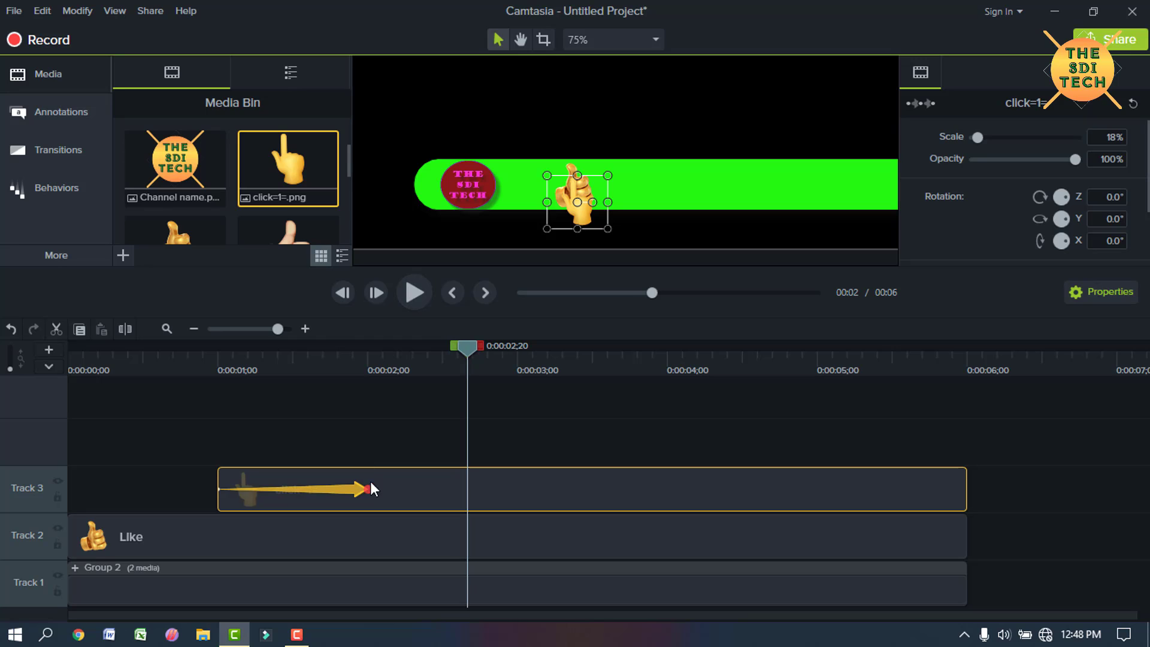
# - Shorten the hand's entry animation to end at 0:00:01;08 and preview the faster movement
pyautogui.moveTo(370, 491); pyautogui.dragTo(250, 490)
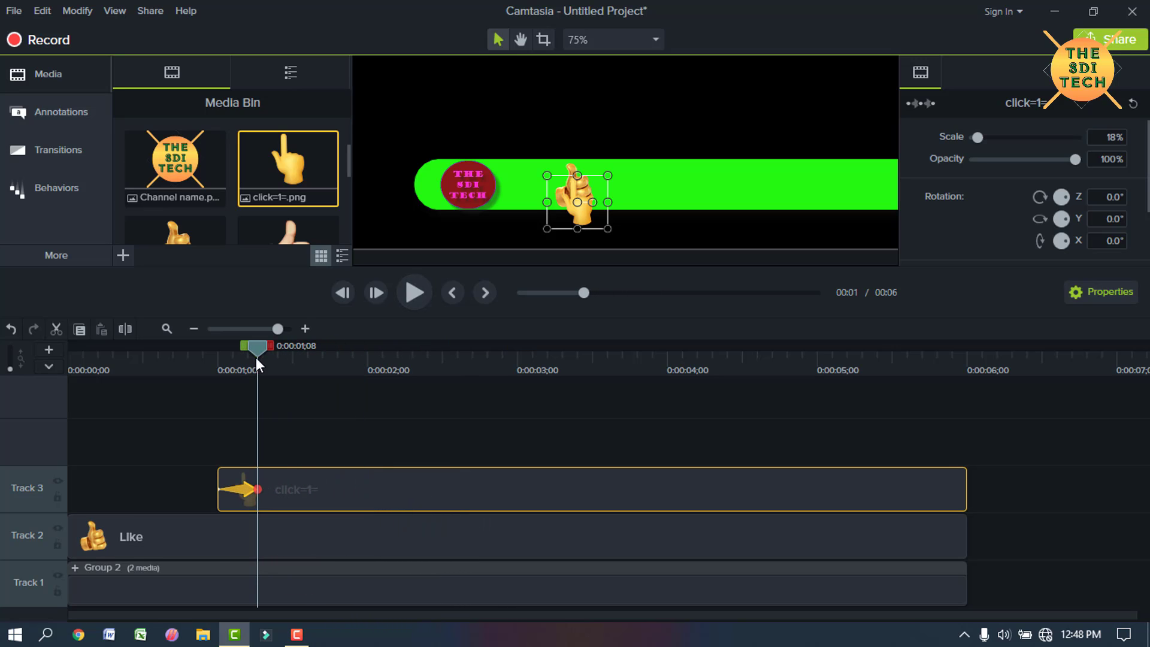
pyautogui.moveTo(256, 357); pyautogui.dragTo(218, 357)
pyautogui.click(413, 293)
pyautogui.click(407, 292)
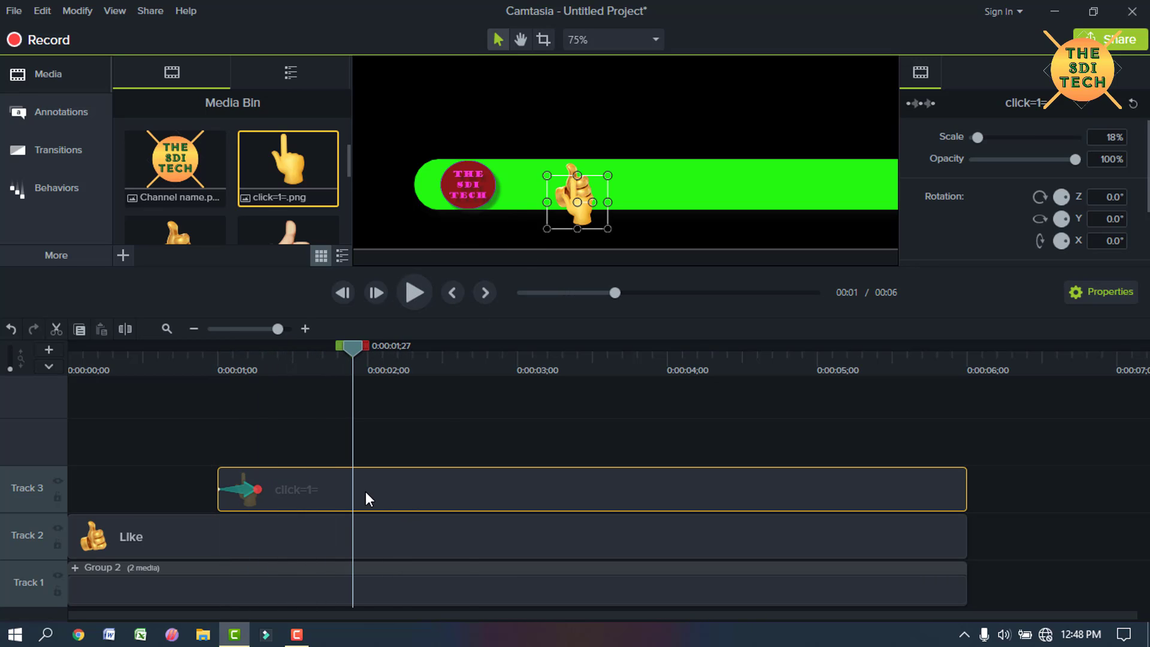
# - Add an animation to both the click=1= and Like clips, running from 0:00:01;24 to 0:00:02;07
pyautogui.keyDown('ctrl'); pyautogui.click(347, 534); pyautogui.keyUp('ctrl')
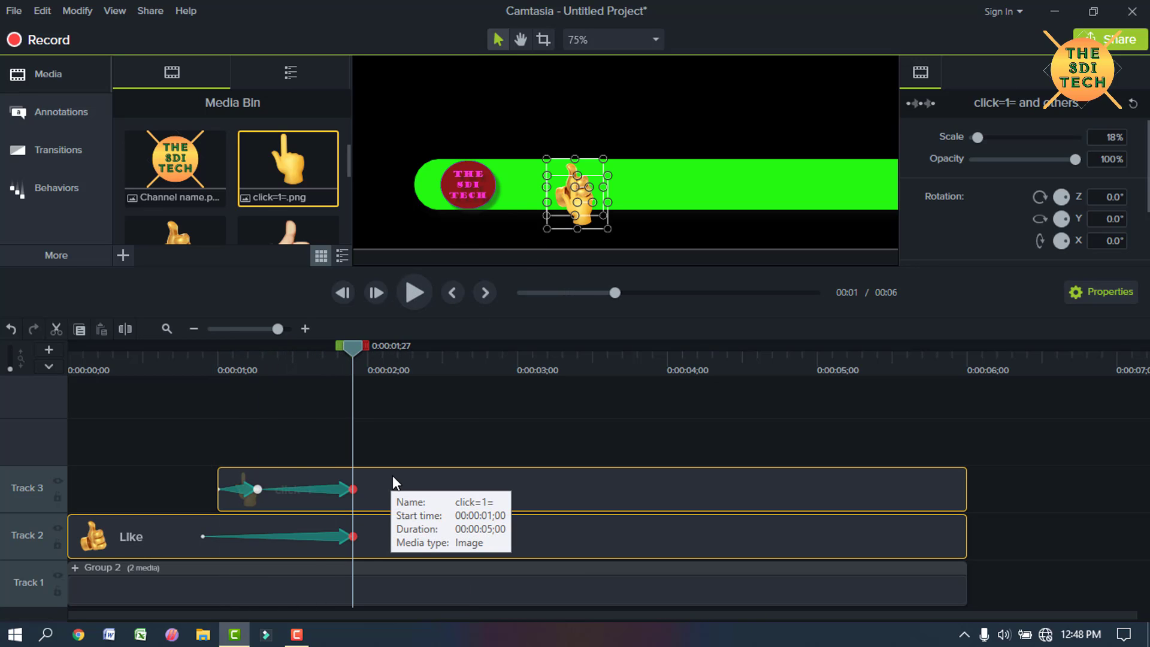
pyautogui.keyDown('ctrl'); pyautogui.click(319, 532); pyautogui.keyUp('ctrl')
pyautogui.keyDown('ctrl'); pyautogui.click(318, 532); pyautogui.keyUp('ctrl')
pyautogui.moveTo(325, 490); pyautogui.dragTo(375, 488)
pyautogui.moveTo(252, 536); pyautogui.dragTo(338, 536)
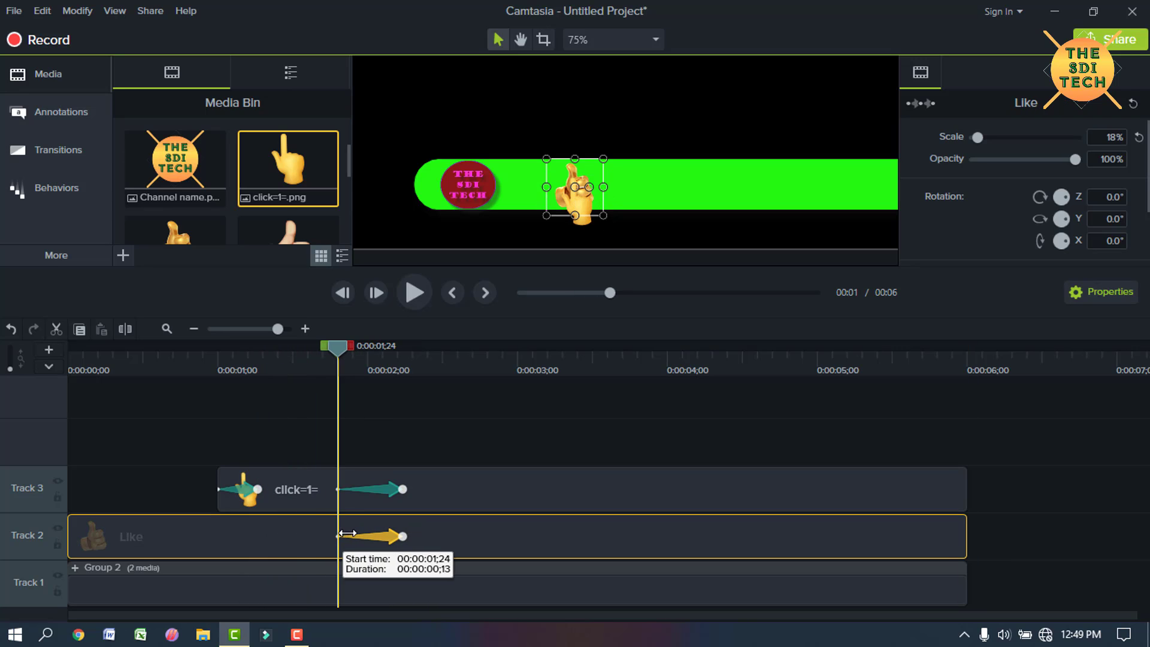
pyautogui.moveTo(403, 489); pyautogui.dragTo(402, 490)
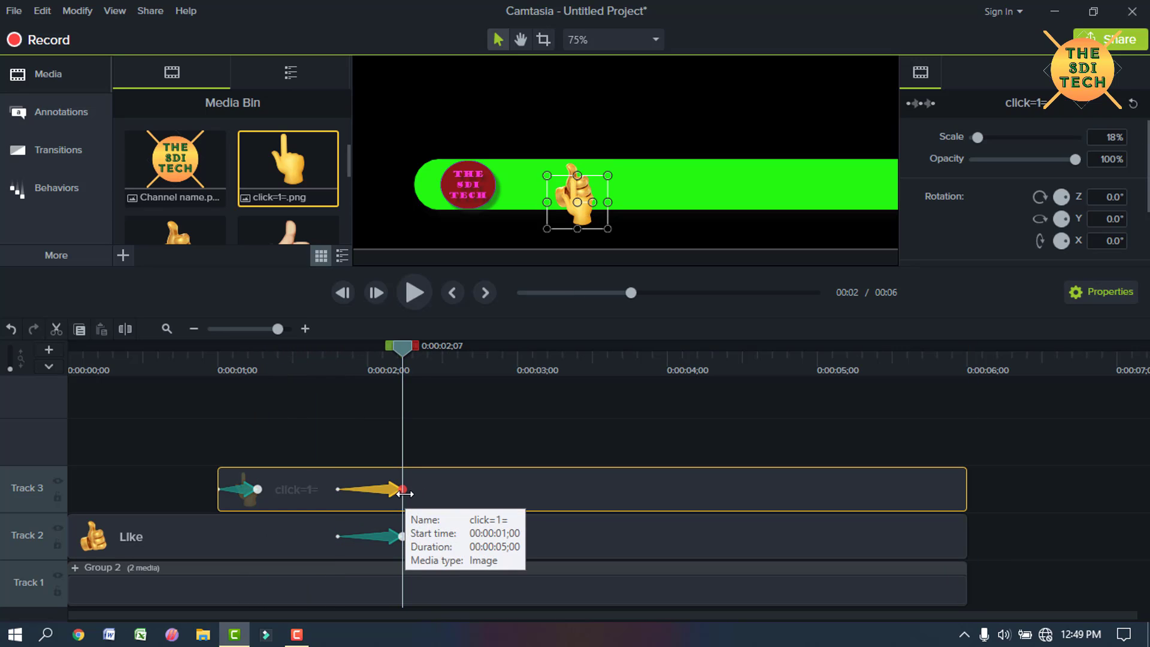
pyautogui.moveTo(403, 535); pyautogui.dragTo(403, 535)
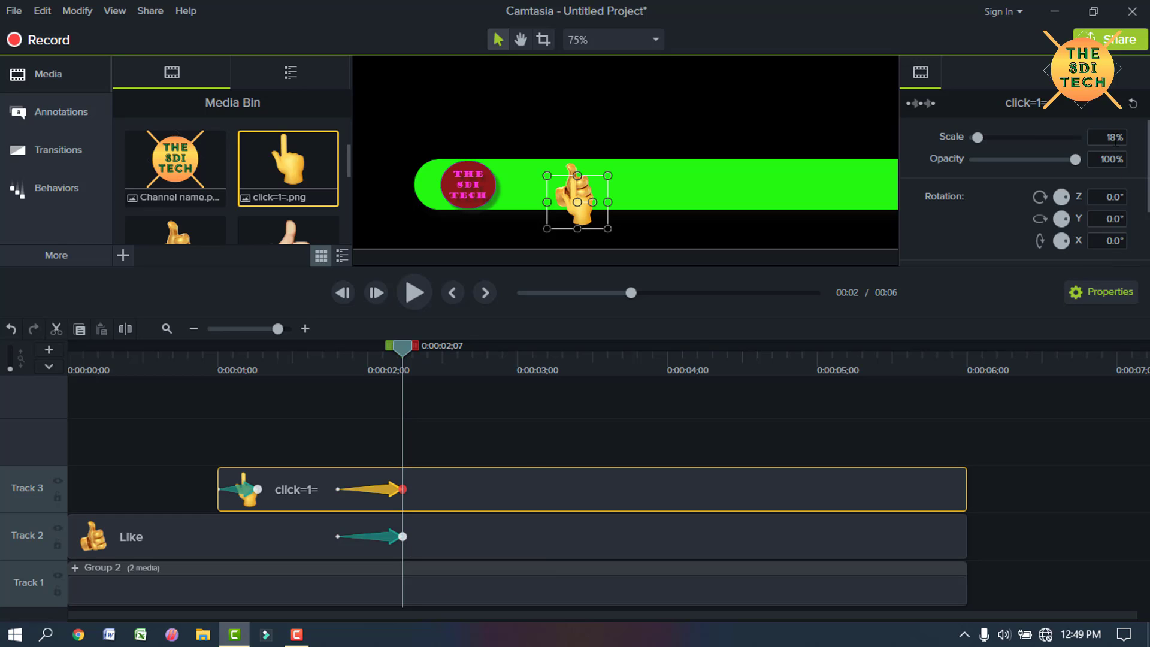
# - Set the scale of both the Like icon and the pointing hand to 8% at the end of their new animations
pyautogui.click(585, 544)
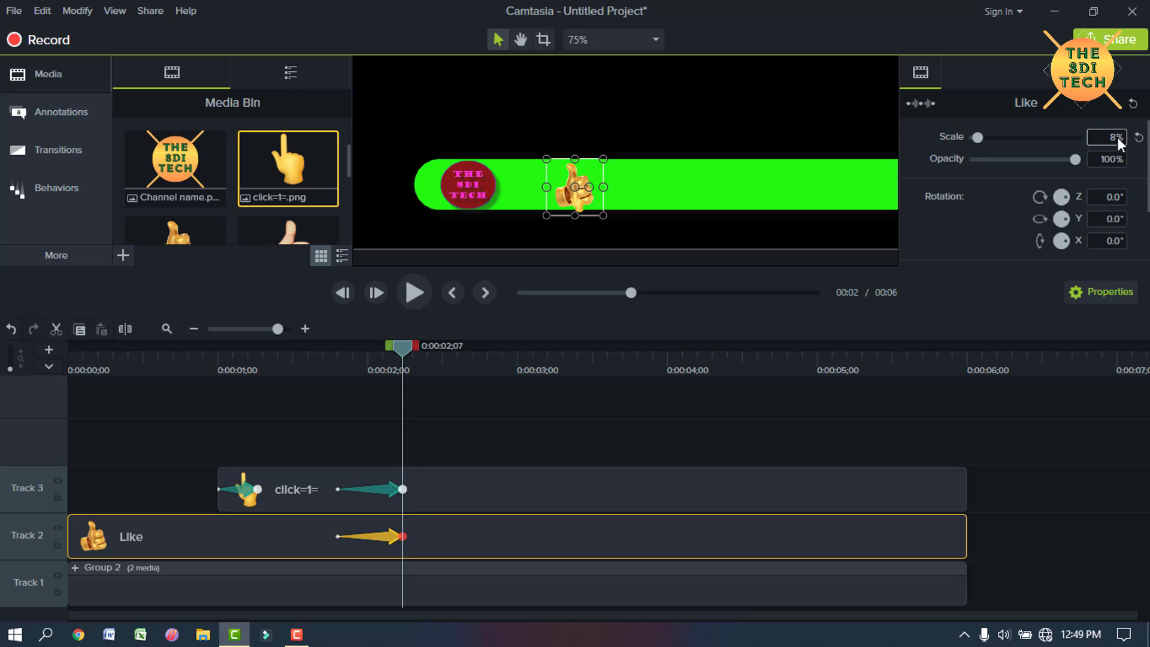
pyautogui.write('8')
pyautogui.press('Return')
pyautogui.click(610, 192)
pyautogui.click(577, 200)
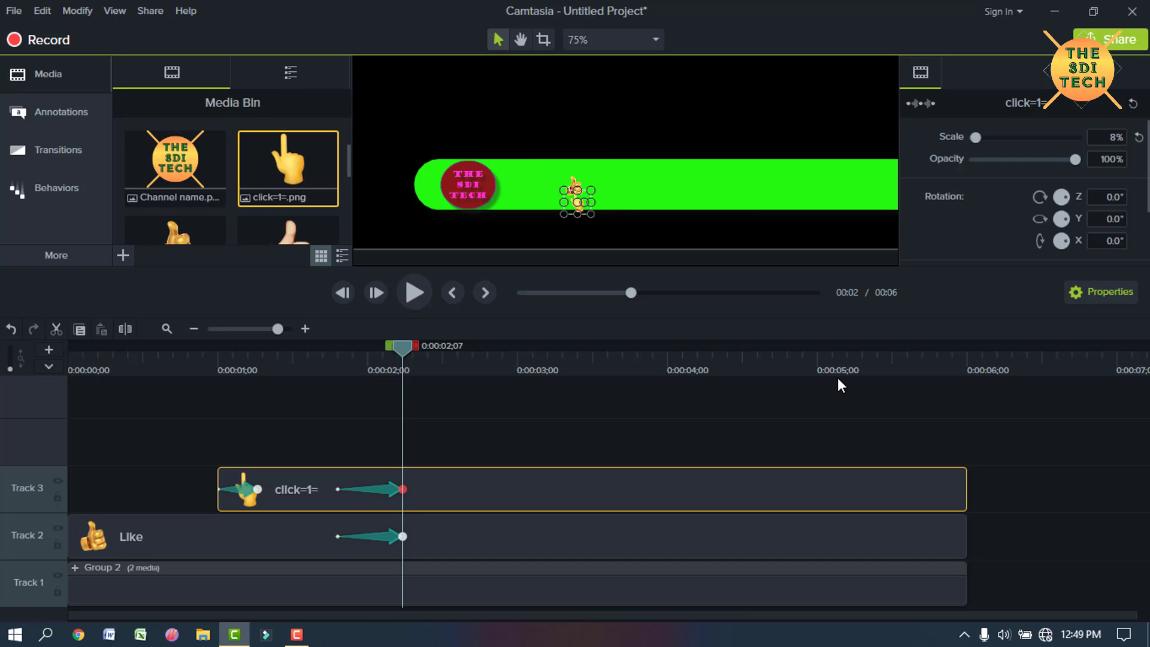
pyautogui.click(662, 114)
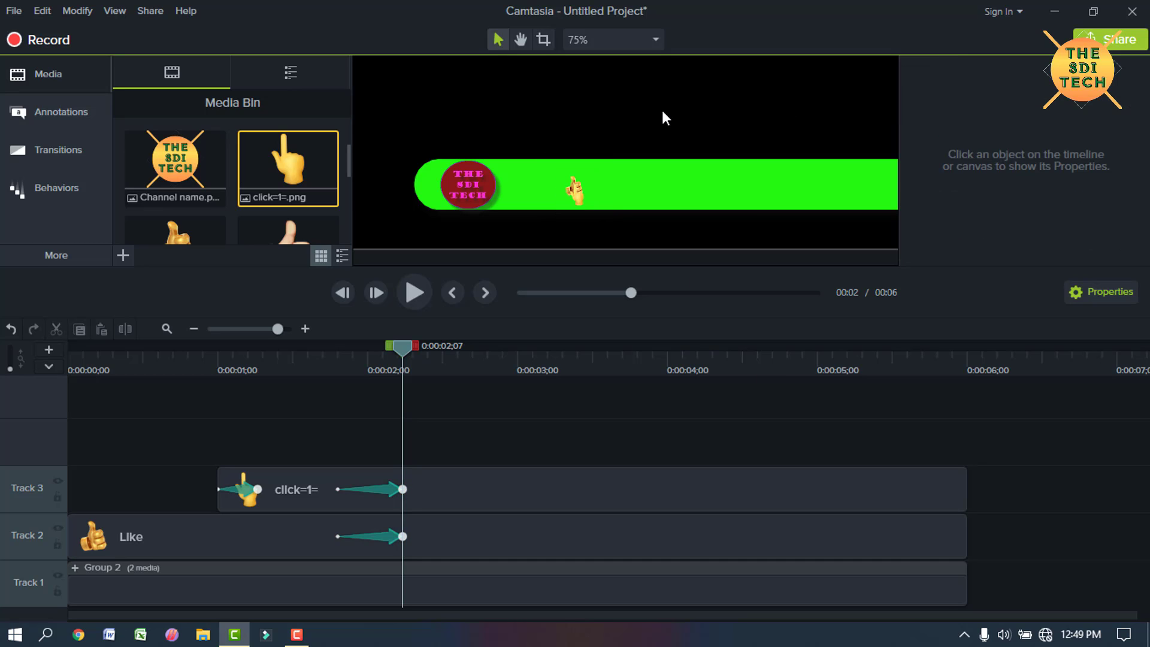
pyautogui.moveTo(400, 355); pyautogui.dragTo(333, 358)
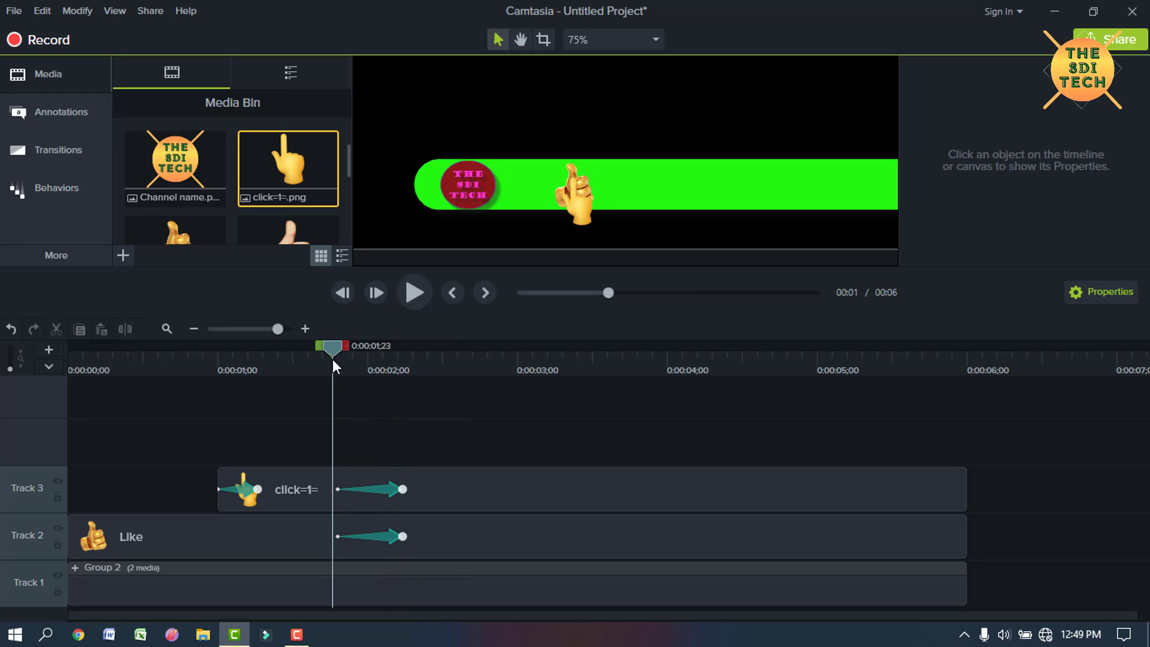
# - Shorten the shrinking animations of the click=1= and Like clips to ten frames and start them directly after the hand's entry animation
pyautogui.click(387, 493)
pyautogui.click(389, 537)
pyautogui.keyDown('ctrl'); pyautogui.click(396, 498); pyautogui.keyUp('ctrl')
pyautogui.moveTo(403, 489); pyautogui.dragTo(308, 489)
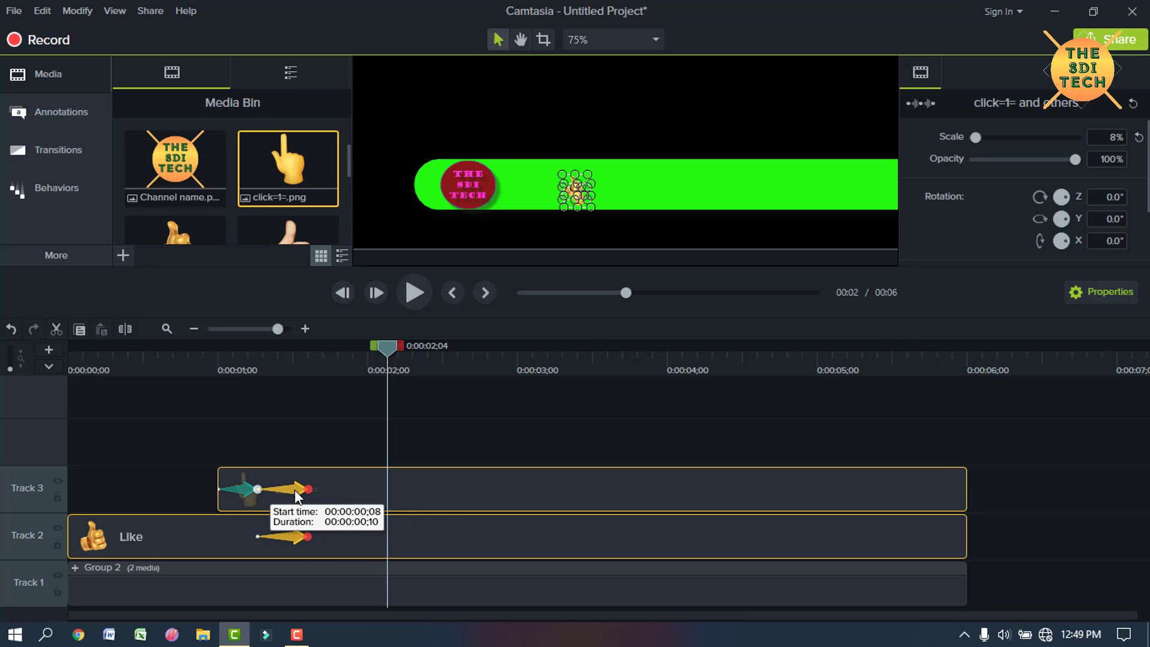
# - Add another animation to both the click=1= and Like clips after the shrinking ones, ending at 0:00:02;08
pyautogui.click(235, 397)
pyautogui.moveTo(235, 397); pyautogui.dragTo(316, 397)
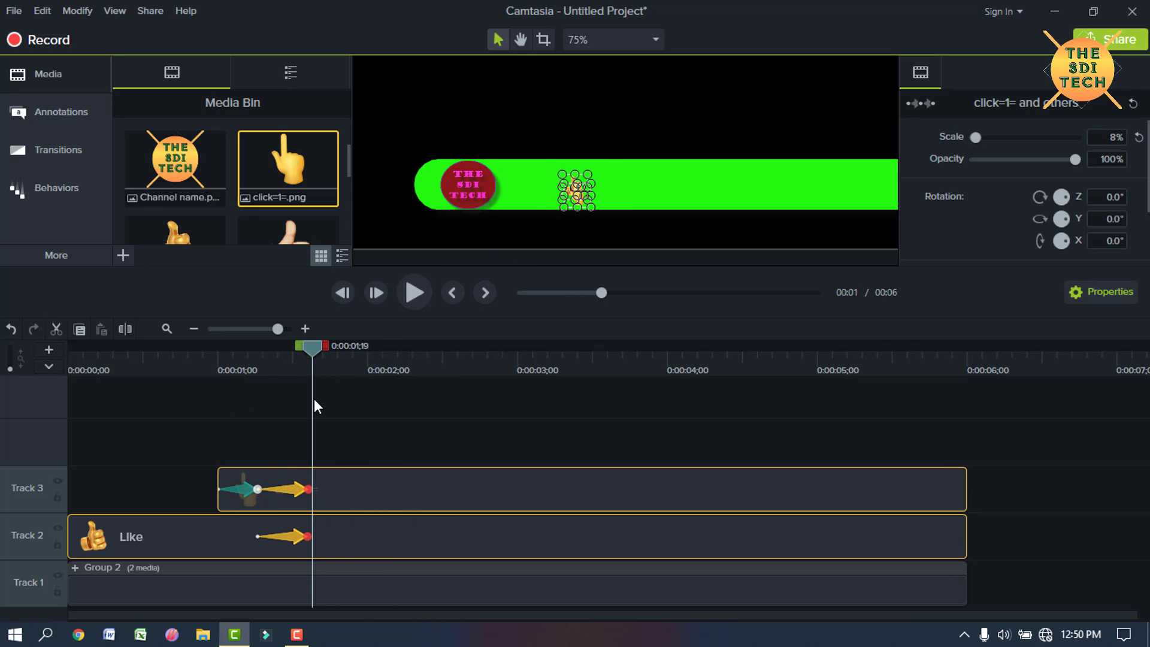
pyautogui.hotkey('shift', 'a')
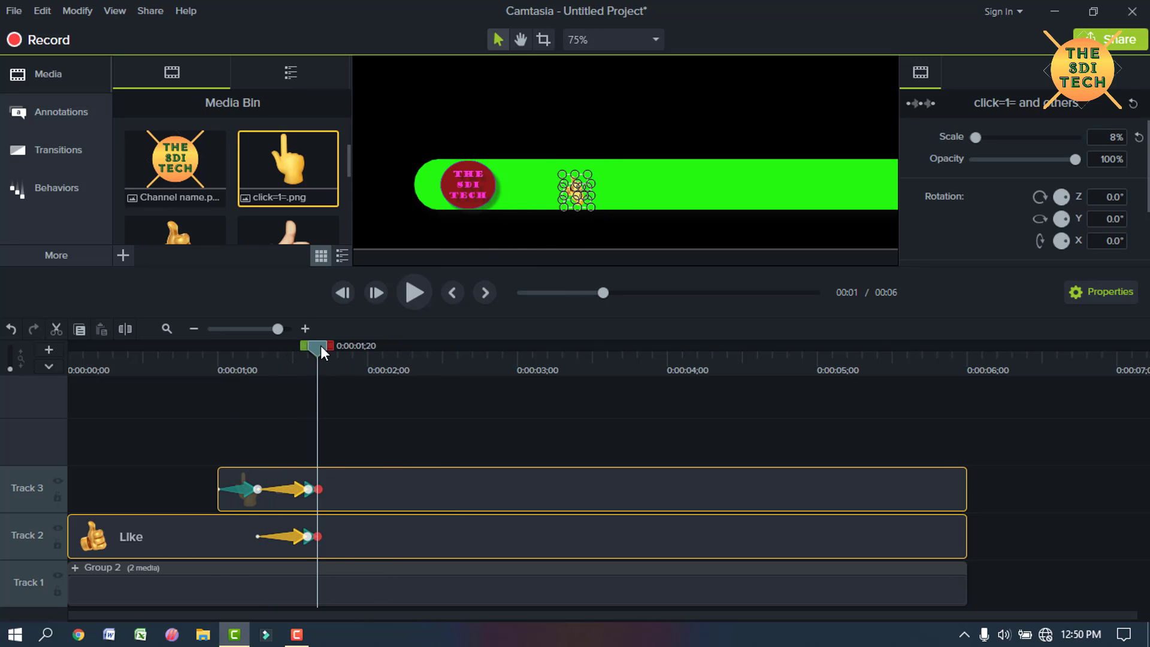
pyautogui.moveTo(321, 347); pyautogui.dragTo(379, 360)
pyautogui.moveTo(319, 489); pyautogui.dragTo(378, 489)
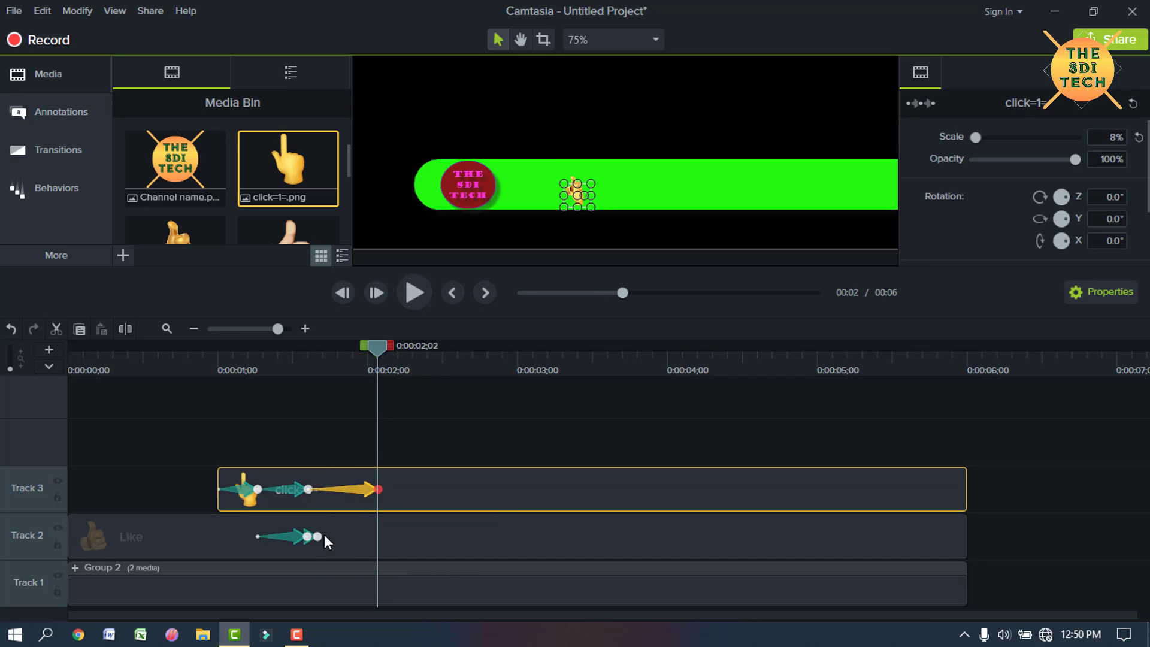
pyautogui.moveTo(325, 540); pyautogui.dragTo(375, 534)
pyautogui.keyDown('ctrl'); pyautogui.click(359, 490); pyautogui.keyUp('ctrl')
pyautogui.click(338, 489)
pyautogui.click(408, 489)
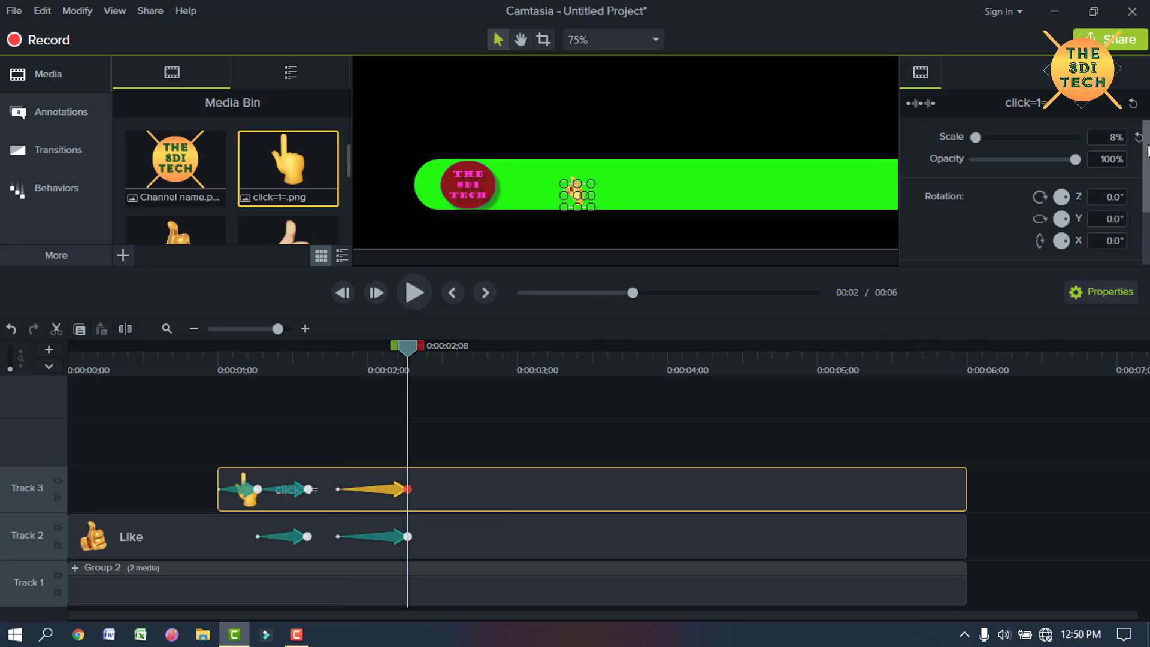
# - Set the scale of both the hand and the Like icon to 18% at 0:00:02;08 and nudge the hand down below the thumb
pyautogui.click(1108, 139)
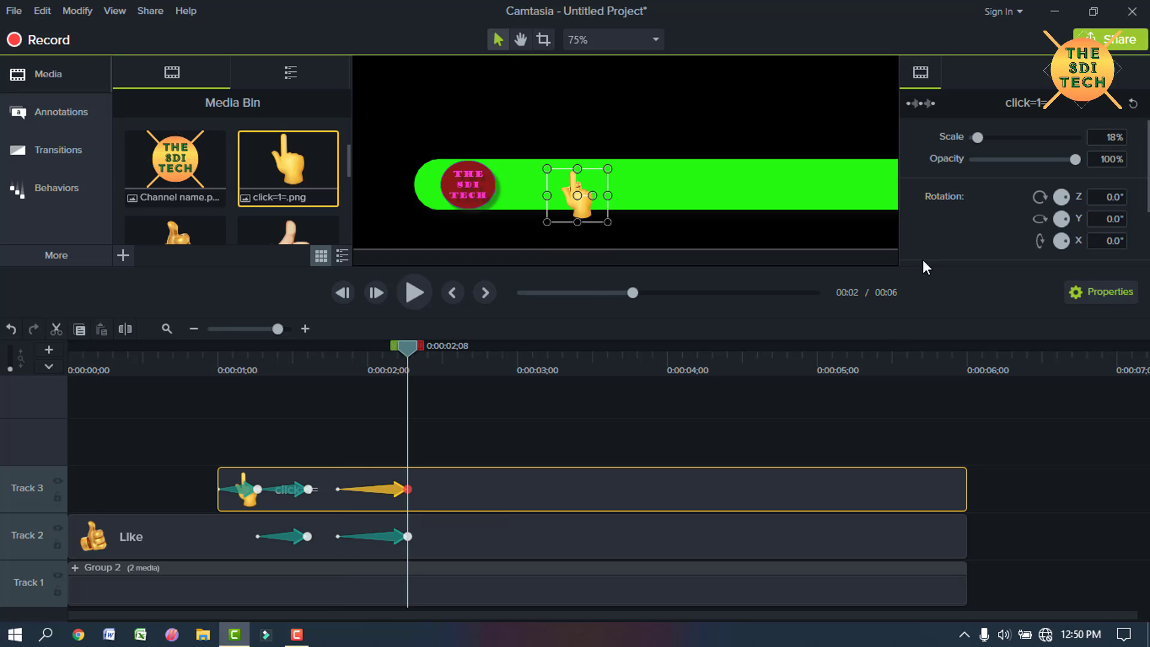
pyautogui.click(404, 536)
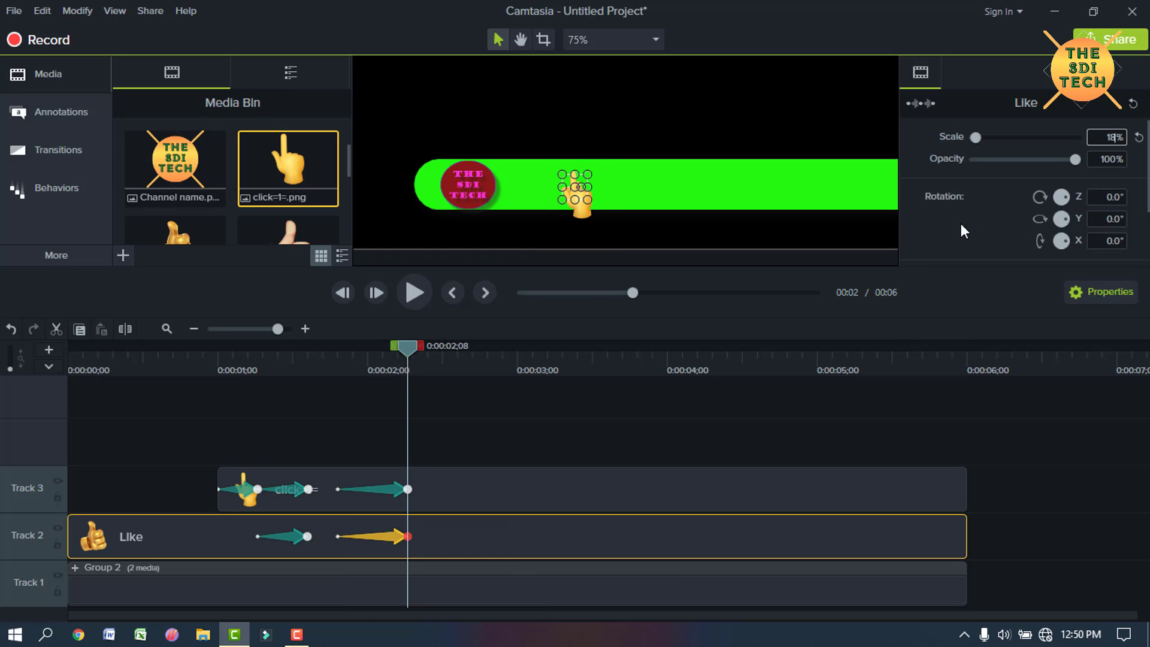
pyautogui.press('Return')
pyautogui.click(463, 488)
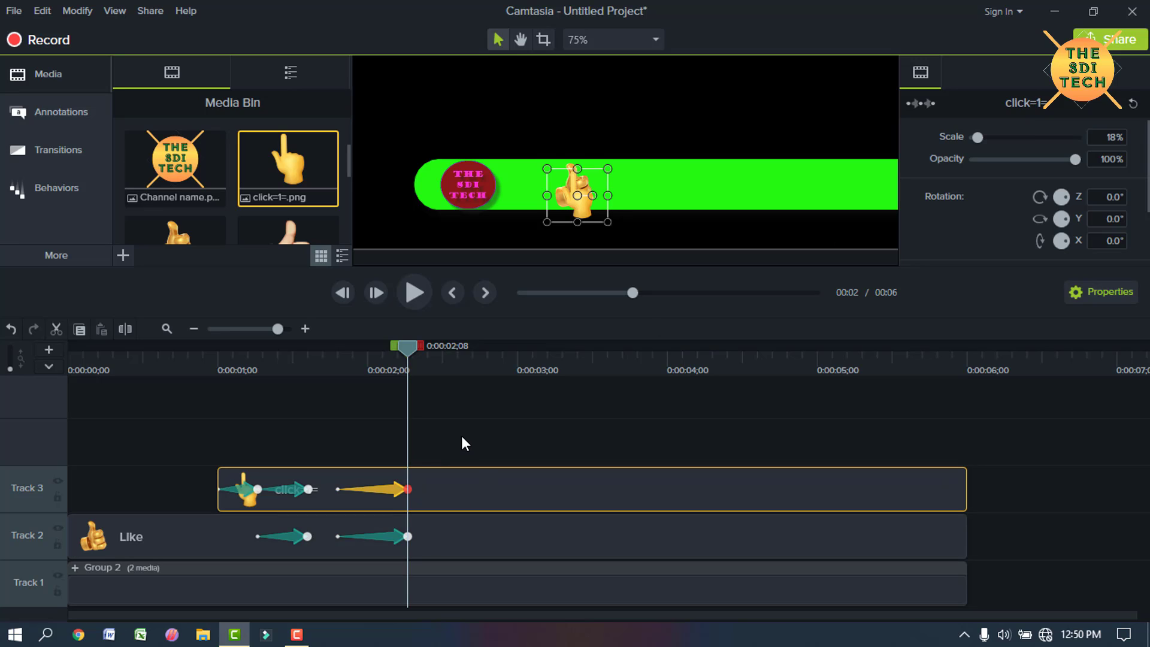
pyautogui.press('Down')
pyautogui.press('Down')
pyautogui.press('Down')
pyautogui.press('Down')
pyautogui.press('Down')
pyautogui.press('Down')
pyautogui.press('Down')
pyautogui.press('Down')
pyautogui.click(536, 115)
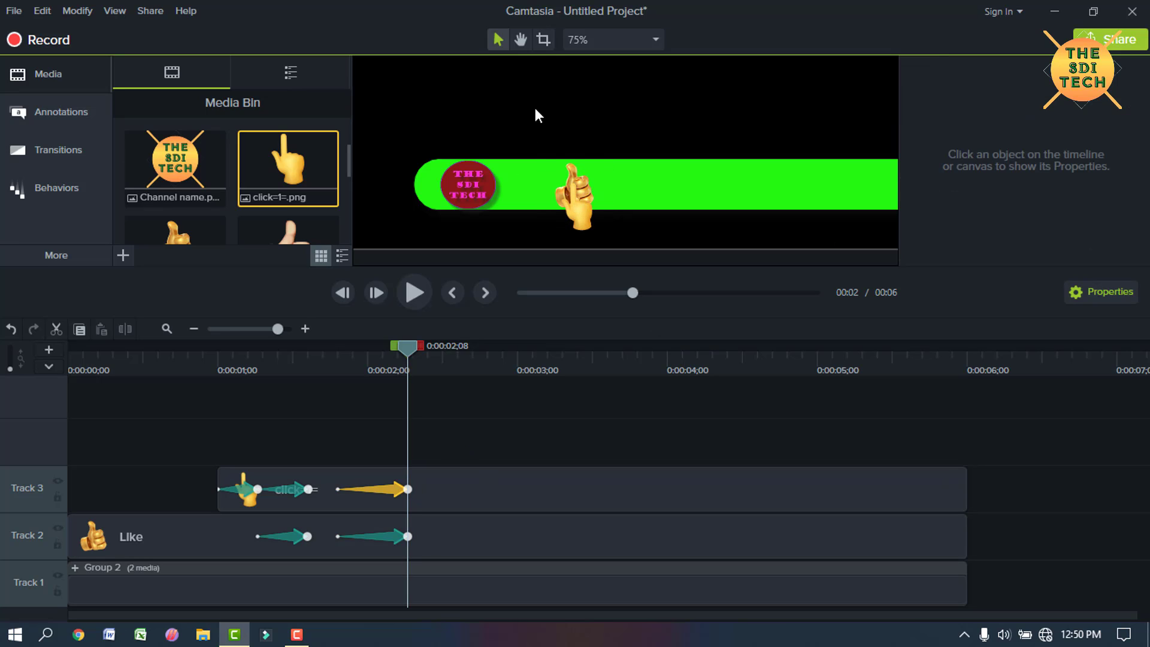
# - Shorten both enlarging animations to end at about 0:00:01;28, directly following the shrinking ones, and preview the result
pyautogui.moveTo(405, 343)
pyautogui.mouseDown()
pyautogui.moveTo(308, 357)
pyautogui.moveTo(408, 365)
pyautogui.mouseUp()
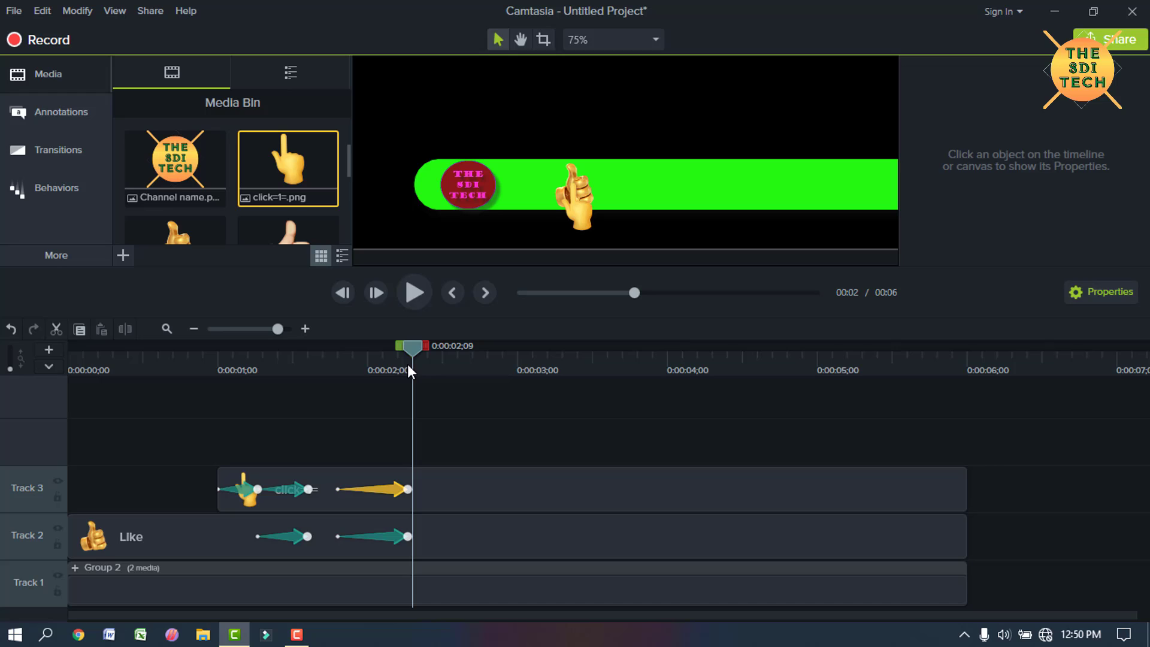
pyautogui.click(393, 491)
pyautogui.keyDown('ctrl'); pyautogui.click(390, 533); pyautogui.keyUp('ctrl')
pyautogui.moveTo(408, 489); pyautogui.dragTo(359, 490)
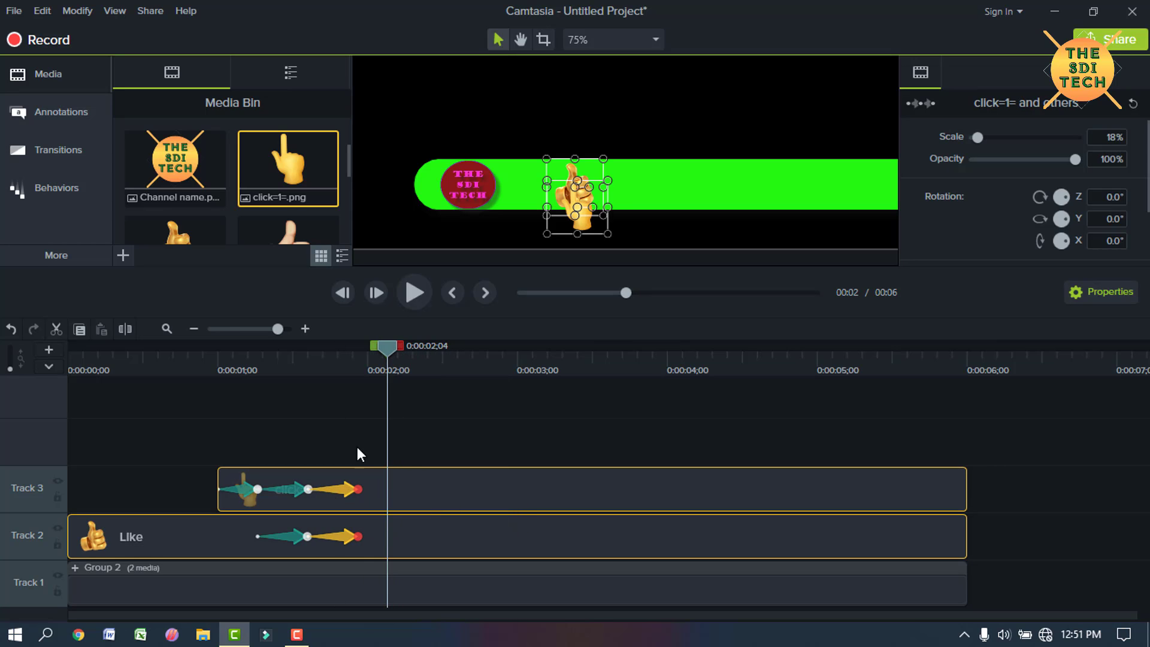
pyautogui.click(311, 369)
pyautogui.click(364, 406)
pyautogui.moveTo(291, 352); pyautogui.dragTo(403, 384)
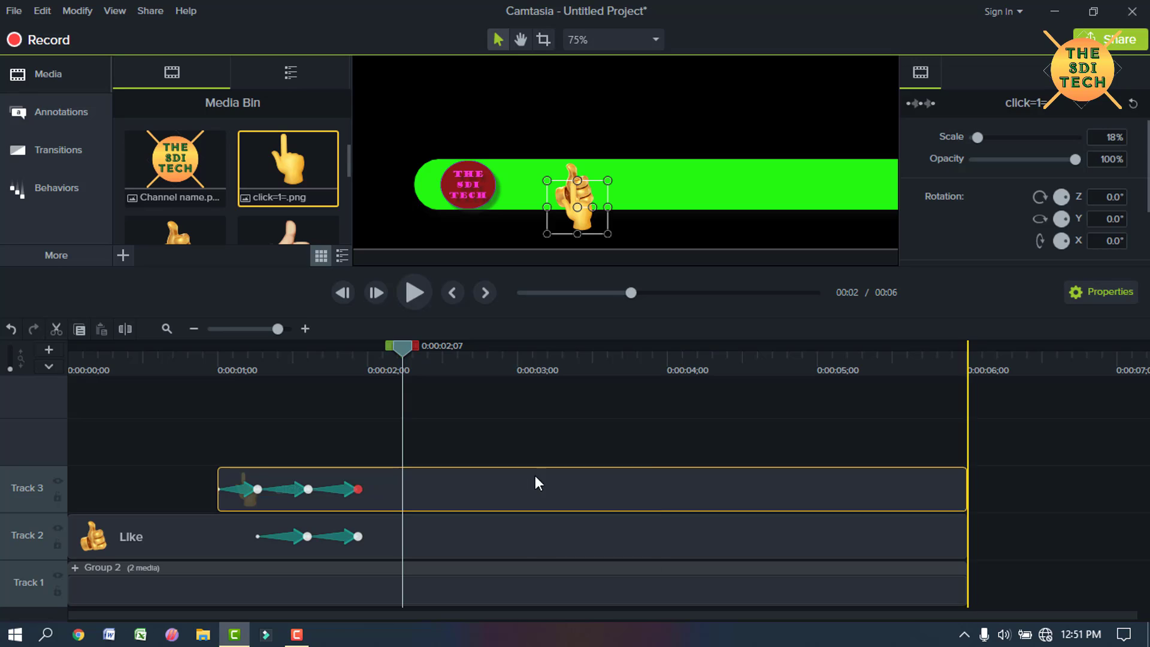
# - Move the click=1= clip up to Track 4 and add Share=1=.png on Track 3, extended to 0:00:06;00
pyautogui.moveTo(534, 476); pyautogui.dragTo(533, 432)
pyautogui.scroll(-2, 250, 156)
pyautogui.scroll(-1, 249, 155)
pyautogui.moveTo(175, 192); pyautogui.dragTo(100, 484)
pyautogui.moveTo(817, 488); pyautogui.dragTo(966, 491)
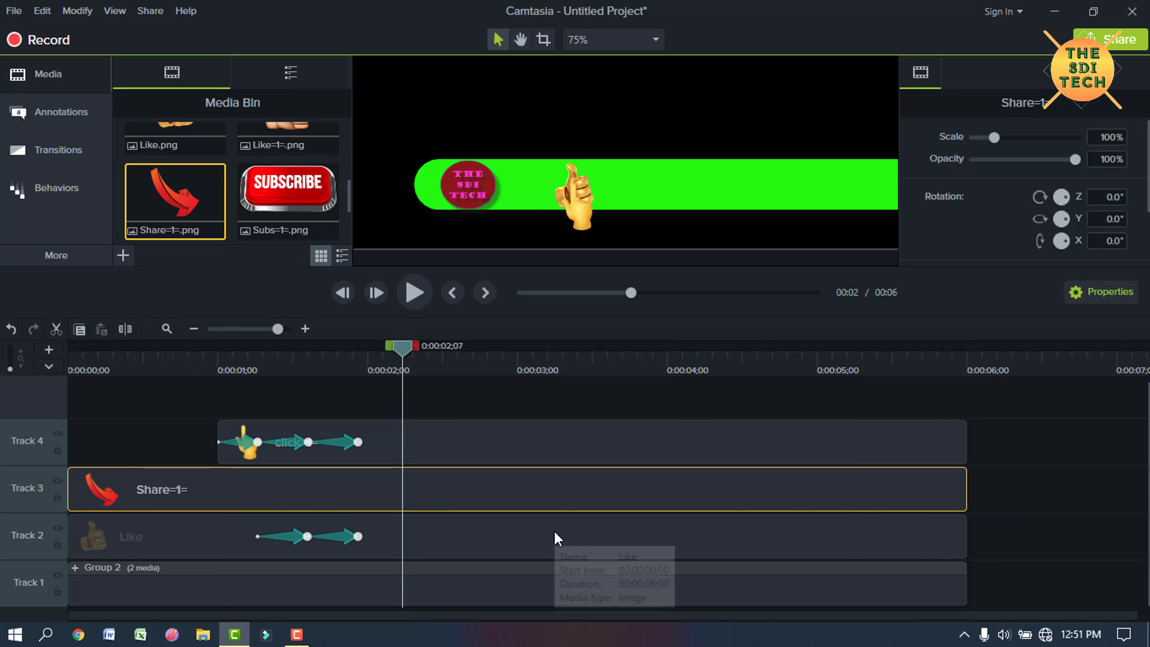
# - Apply the Like clip's properties to the Share=1= clip and place the arrow on the green bar beside the thumb
pyautogui.click(1107, 137)
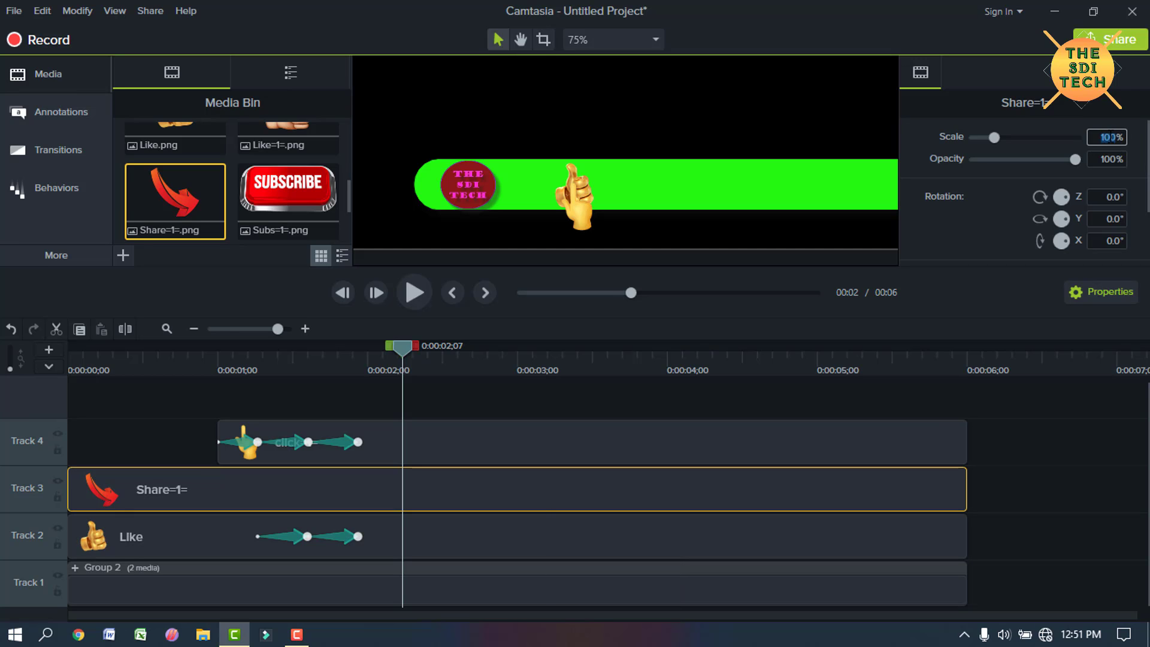
pyautogui.rightClick(668, 530)
pyautogui.click(712, 315)
pyautogui.rightClick(602, 482)
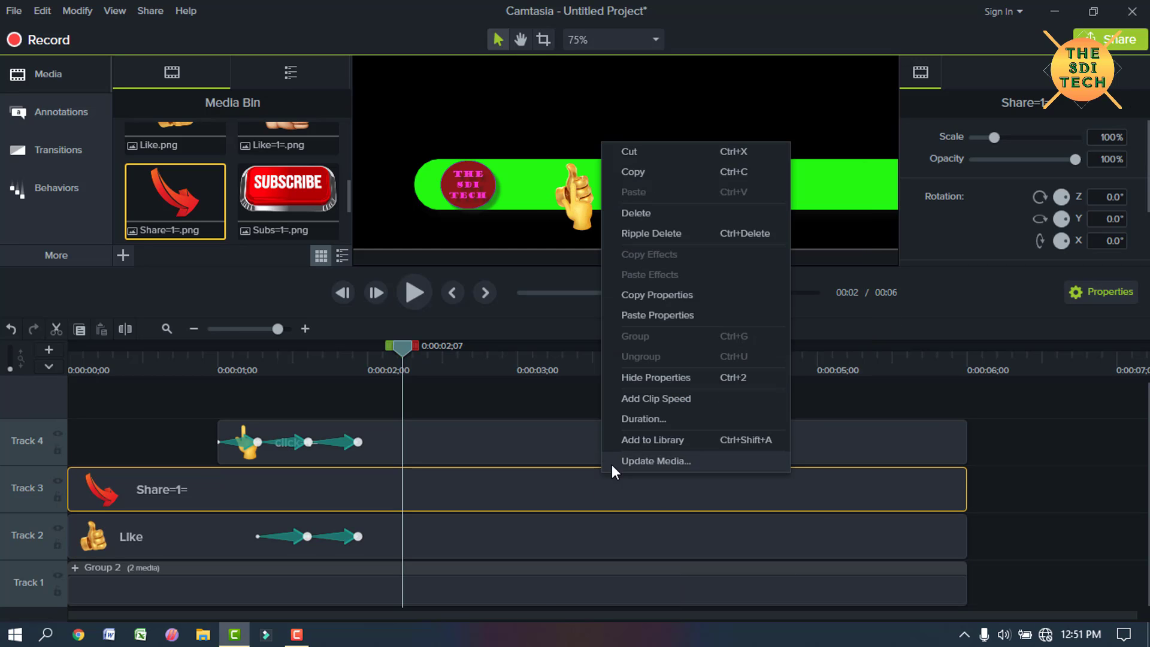
pyautogui.click(637, 315)
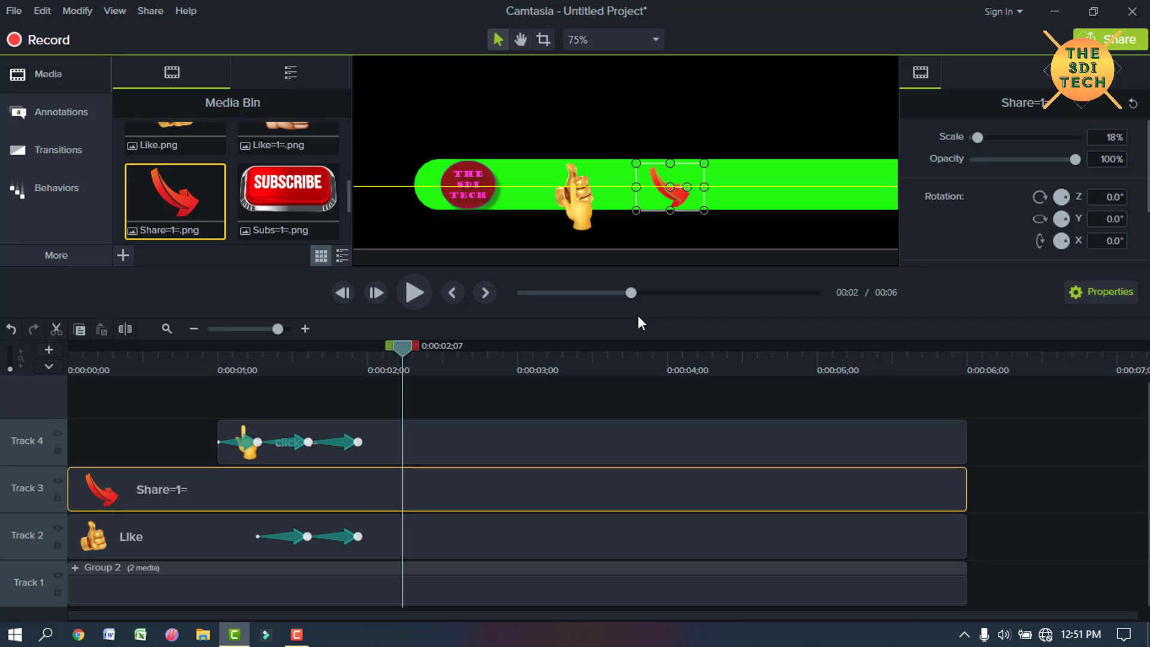
# - Add an animation to the click=1= clip ending at 0:00:02;07 that moves the hand across from the thumb onto the Share arrow
pyautogui.click(471, 448)
pyautogui.hotkey('shift', 'a')
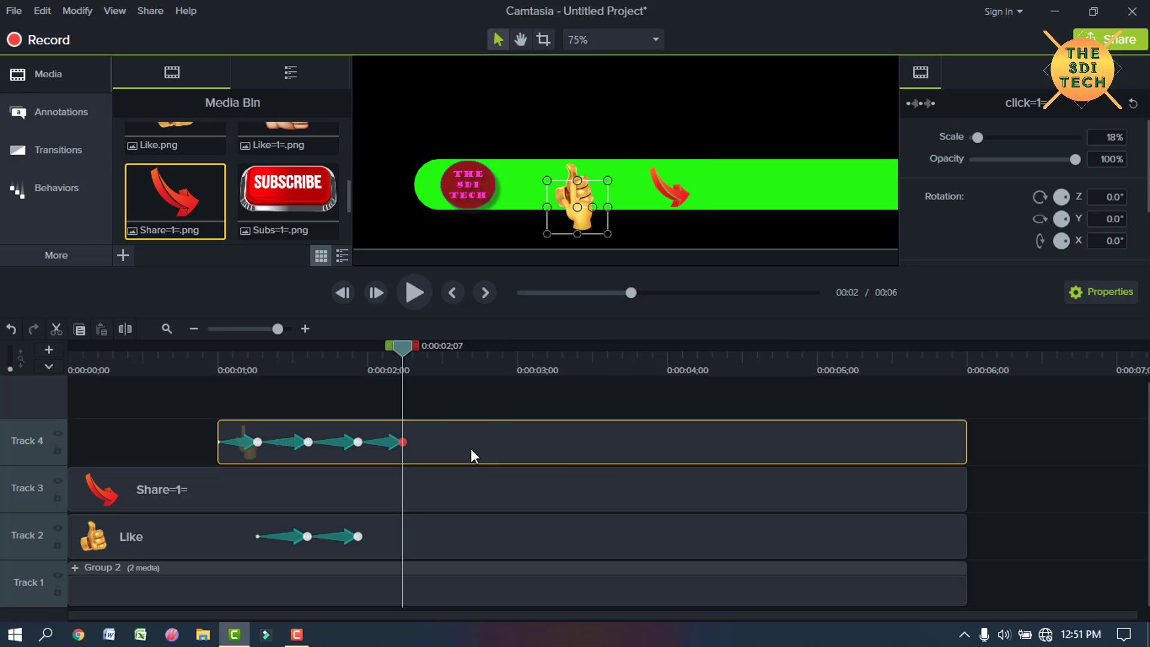
pyautogui.hotkey('shift', 'Right')
pyautogui.hotkey('shift', 'Right')
pyautogui.hotkey('shift', 'Right')
pyautogui.hotkey('shift', 'Right')
pyautogui.hotkey('shift', 'Right')
pyautogui.hotkey('shift', 'Right')
pyautogui.hotkey('shift', 'Right')
pyautogui.hotkey('shift', 'Right')
pyautogui.hotkey('shift', 'Right')
pyautogui.hotkey('shift', 'Right')
pyautogui.hotkey('shift', 'Right')
pyautogui.hotkey('shift', 'Right')
pyautogui.hotkey('shift', 'Right')
pyautogui.hotkey('shift', 'Right')
pyautogui.hotkey('shift', 'Right')
pyautogui.hotkey('shift', 'Right')
pyautogui.hotkey('shift', 'Right')
pyautogui.hotkey('shift', 'Right')
pyautogui.hotkey('shift', 'Right')
pyautogui.hotkey('shift', 'Right')
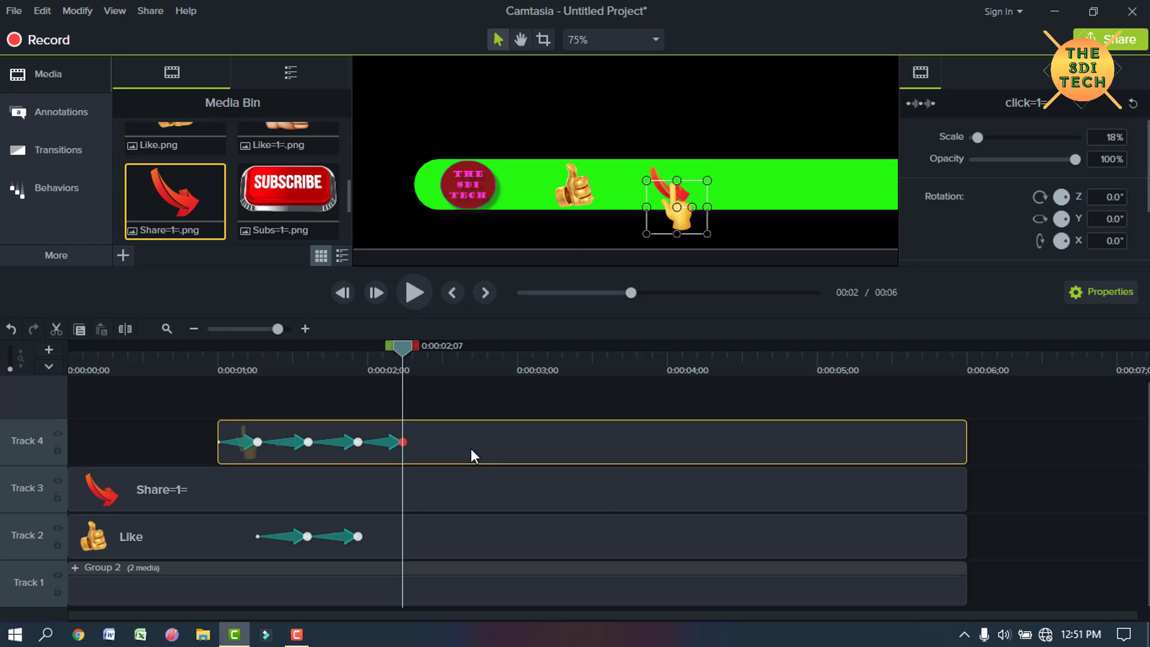
pyautogui.click(641, 154)
# - Extend the hand's movement to the Share arrow so it ends at 0:00:02;10, and play it back
pyautogui.moveTo(399, 350)
pyautogui.mouseDown()
pyautogui.moveTo(351, 348)
pyautogui.moveTo(398, 354)
pyautogui.mouseUp()
pyautogui.click(395, 442)
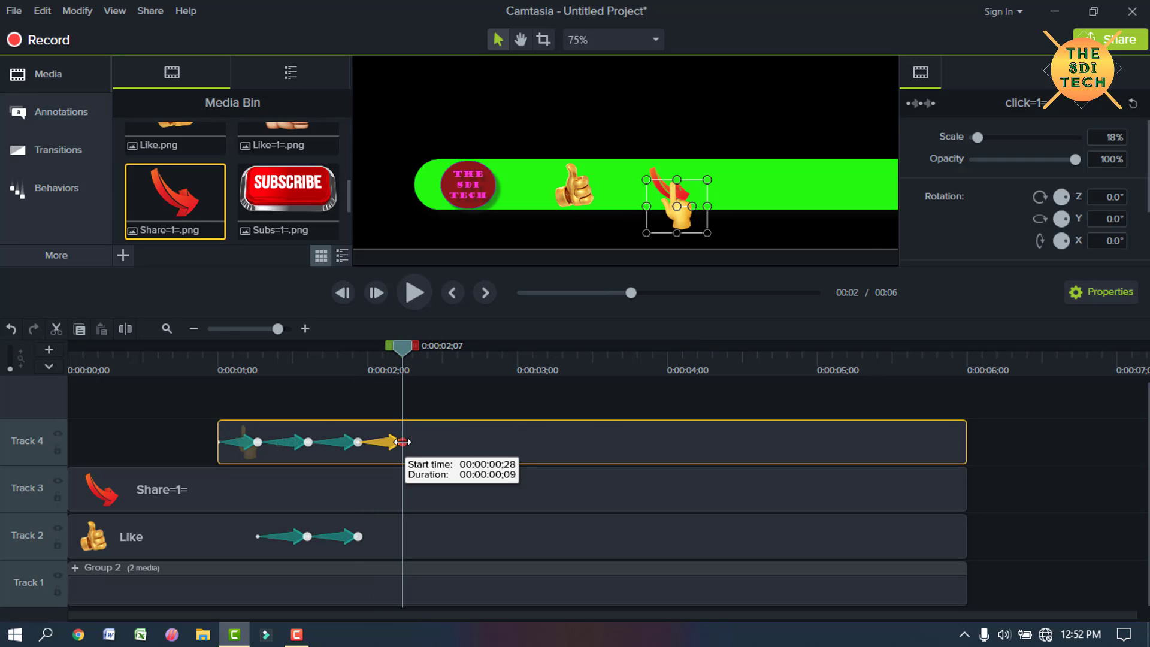
pyautogui.moveTo(402, 442); pyautogui.dragTo(418, 441)
pyautogui.moveTo(405, 350); pyautogui.dragTo(327, 348)
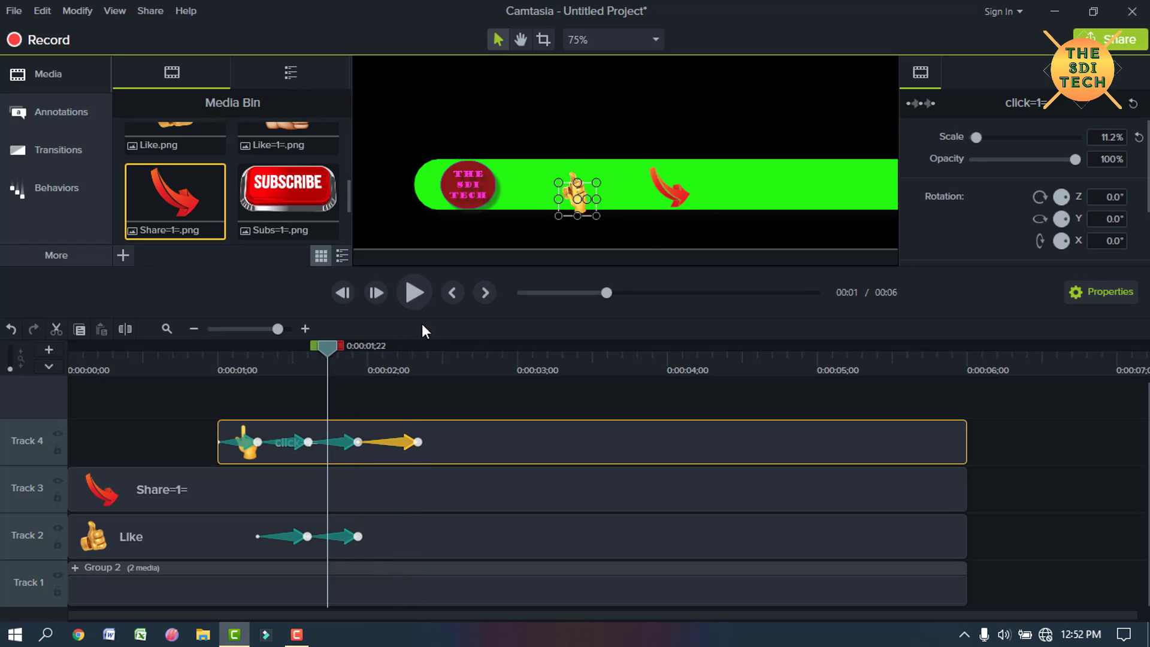
pyautogui.click(412, 295)
pyautogui.click(410, 296)
# - Add an animation to both the click=1= and Share=1= clips, running from 0:00:02;17 to 0:00:03;08
pyautogui.click(467, 437)
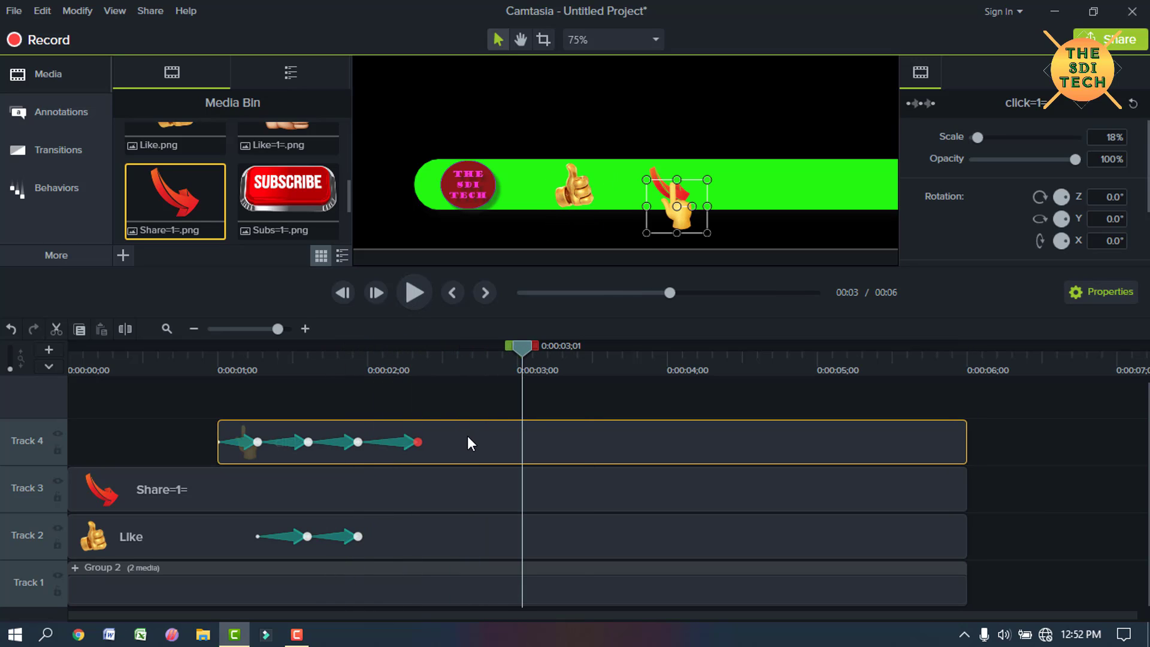
pyautogui.keyDown('ctrl'); pyautogui.click(465, 506); pyautogui.keyUp('ctrl')
pyautogui.press('a')
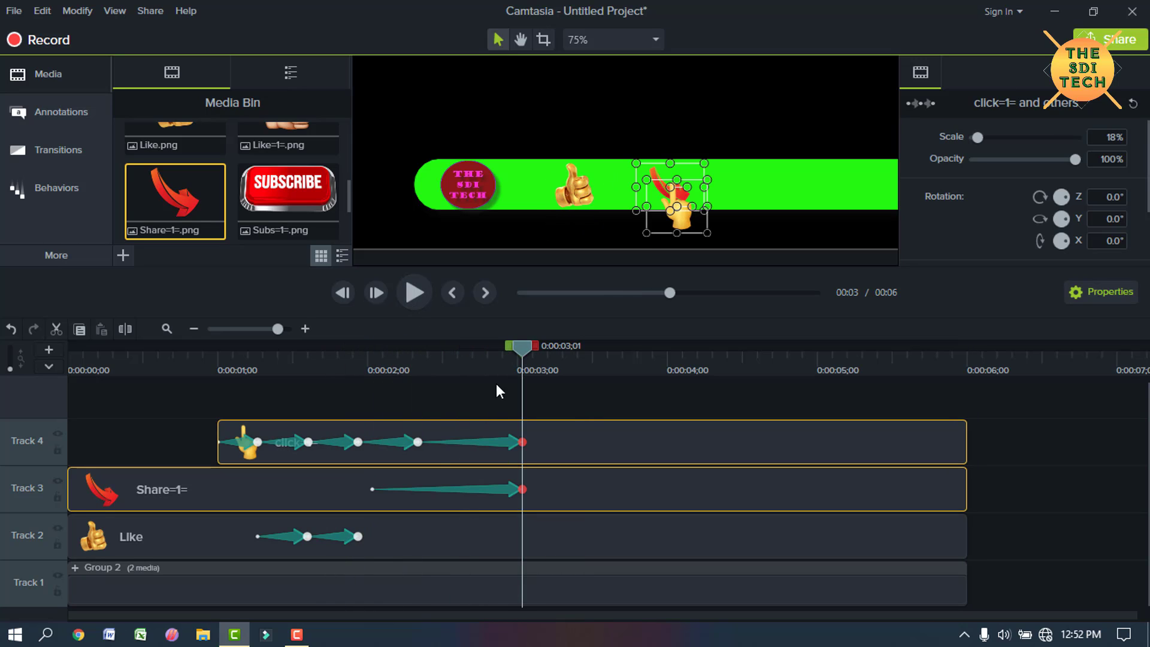
pyautogui.click(476, 440)
pyautogui.keyDown('ctrl'); pyautogui.click(479, 491); pyautogui.keyUp('ctrl')
pyautogui.moveTo(480, 489); pyautogui.dragTo(516, 487)
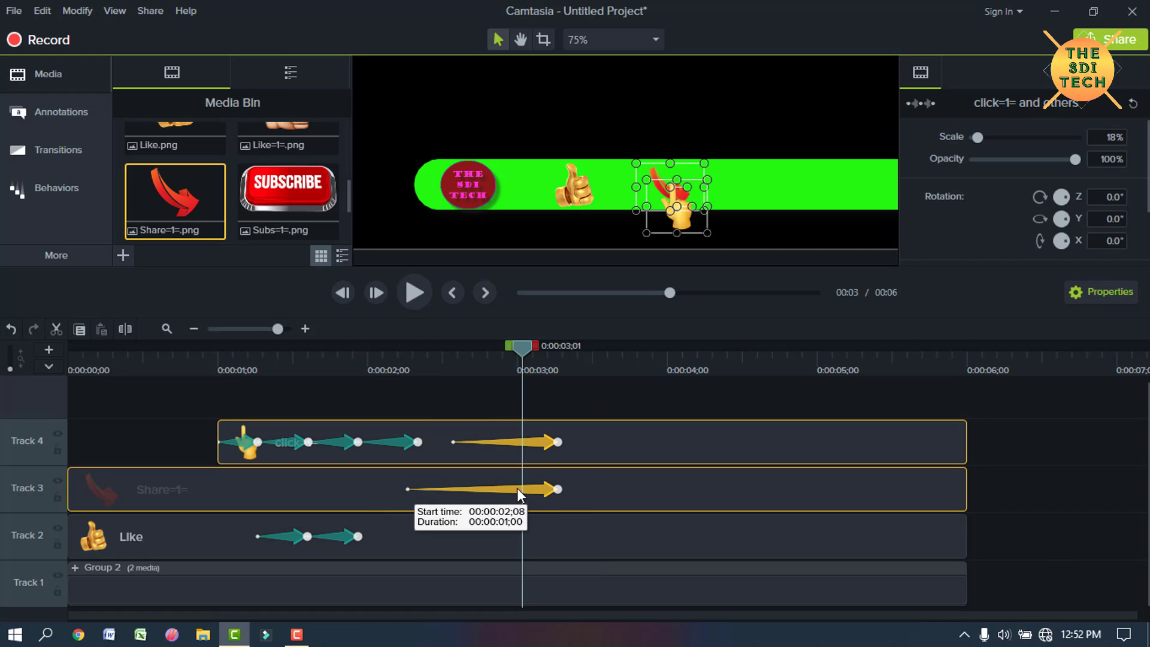
pyautogui.moveTo(414, 489); pyautogui.dragTo(468, 488)
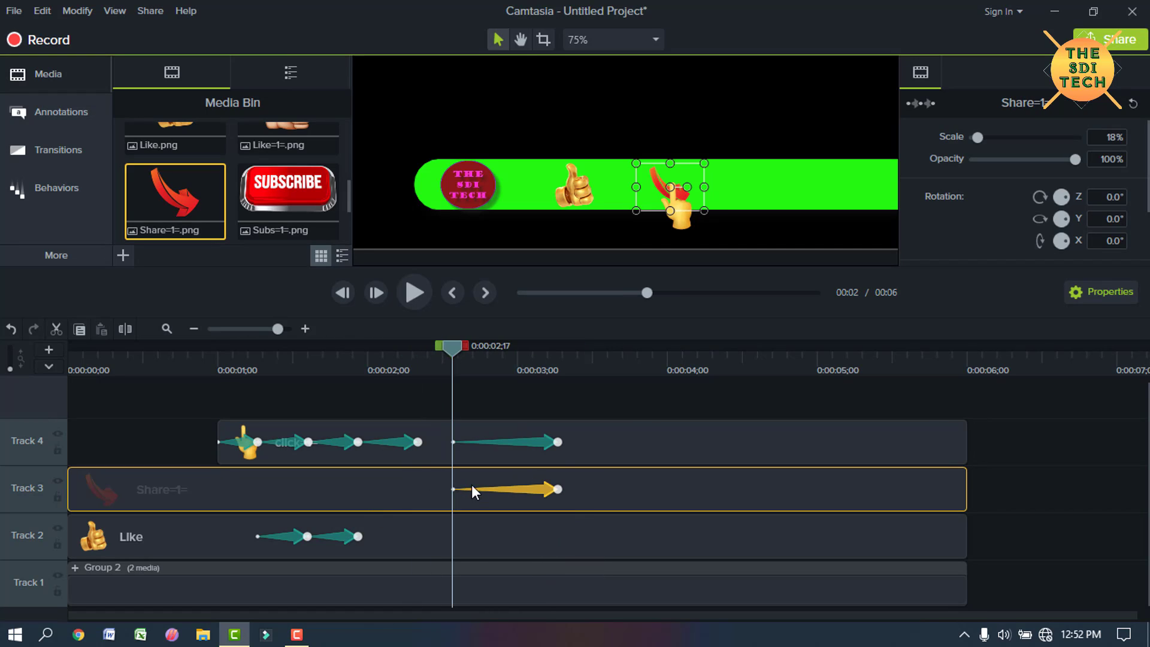
# - Set the scale of the hand and the Share arrow to 8% at 0:00:03;08 and nudge the hand slightly left and up
pyautogui.click(558, 442)
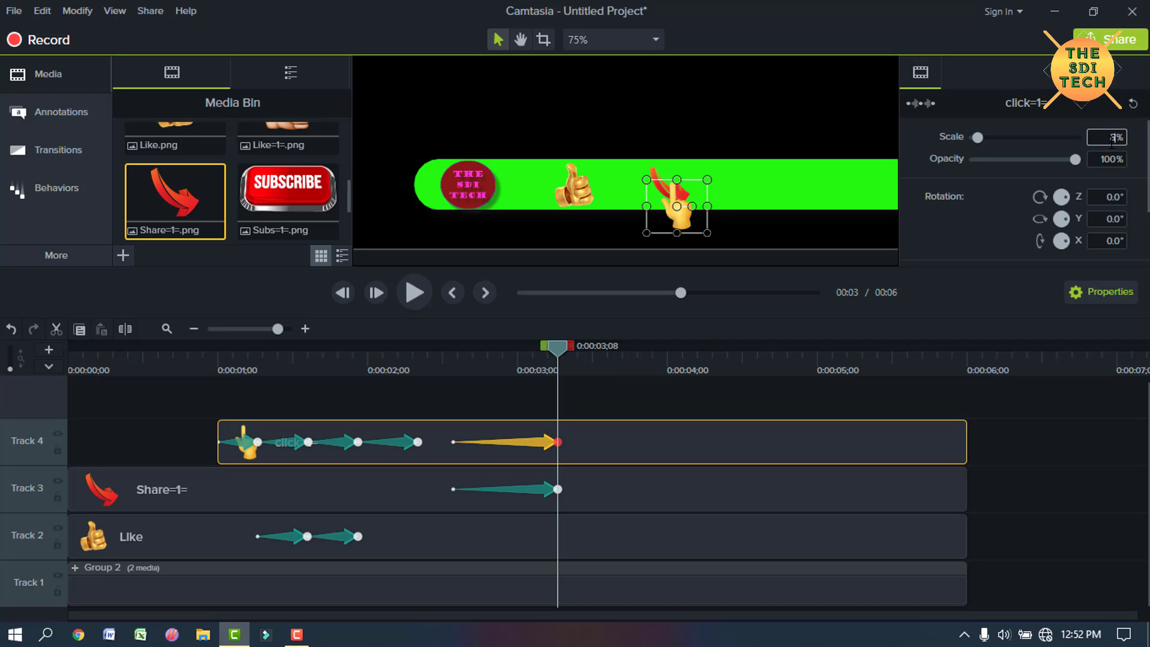
pyautogui.click(551, 501)
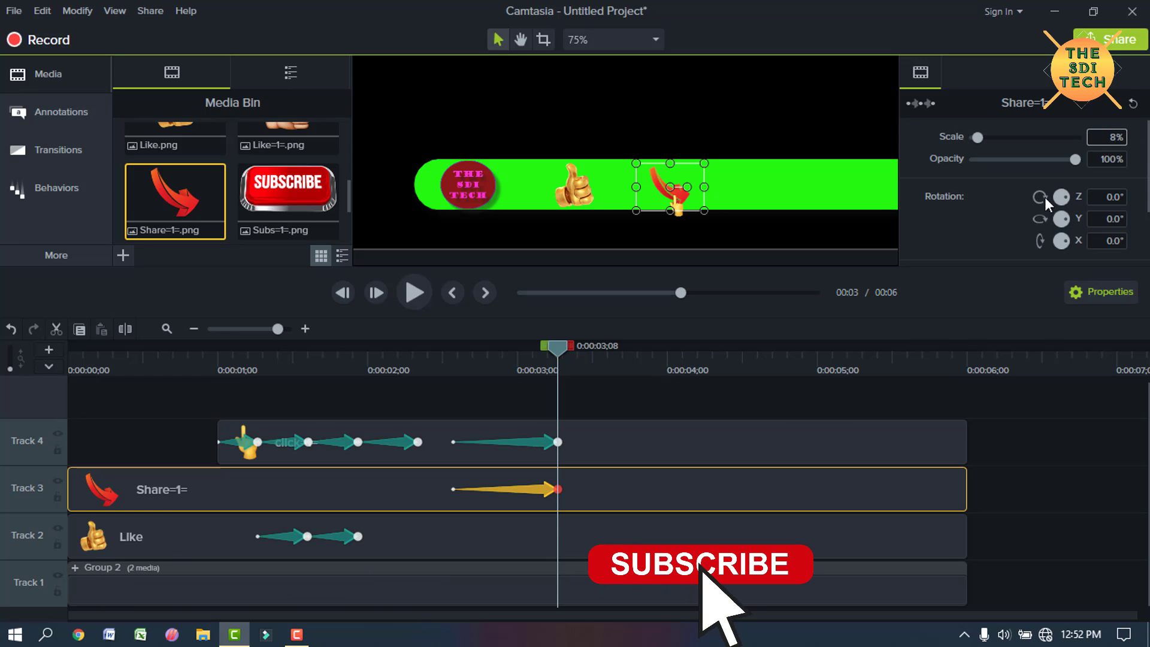
pyautogui.click(639, 437)
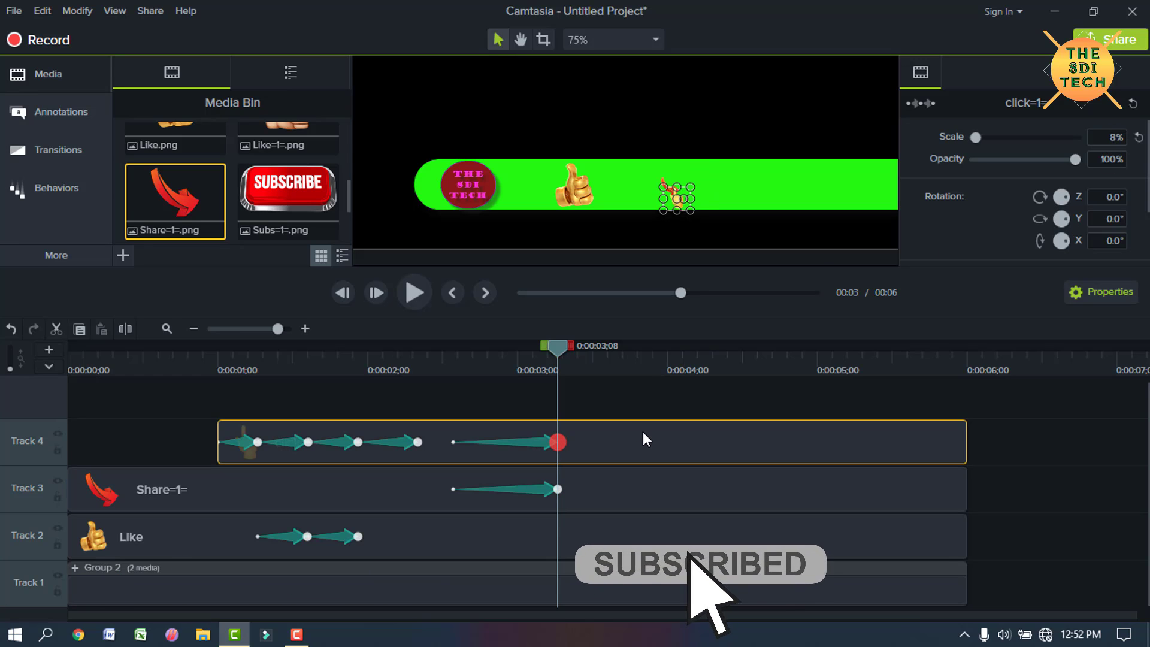
pyautogui.press('Left')
pyautogui.press('Left')
pyautogui.press('Left')
pyautogui.press('Left')
pyautogui.press('Left')
pyautogui.press('Up')
pyautogui.press('Up')
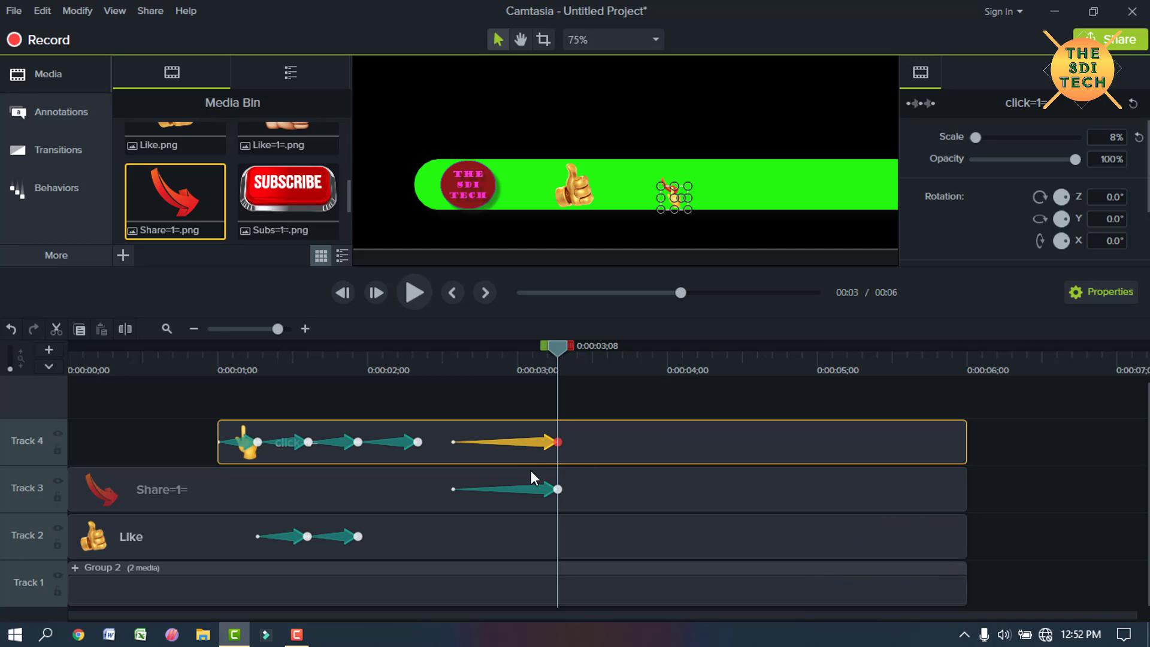
# - Shorten the shrinking animations of the click=1= and Share=1= clips to ten frames and start them right after the hand's movement to the arrow
pyautogui.keyDown('ctrl'); pyautogui.click(530, 494); pyautogui.keyUp('ctrl')
pyautogui.moveTo(557, 443); pyautogui.dragTo(437, 441)
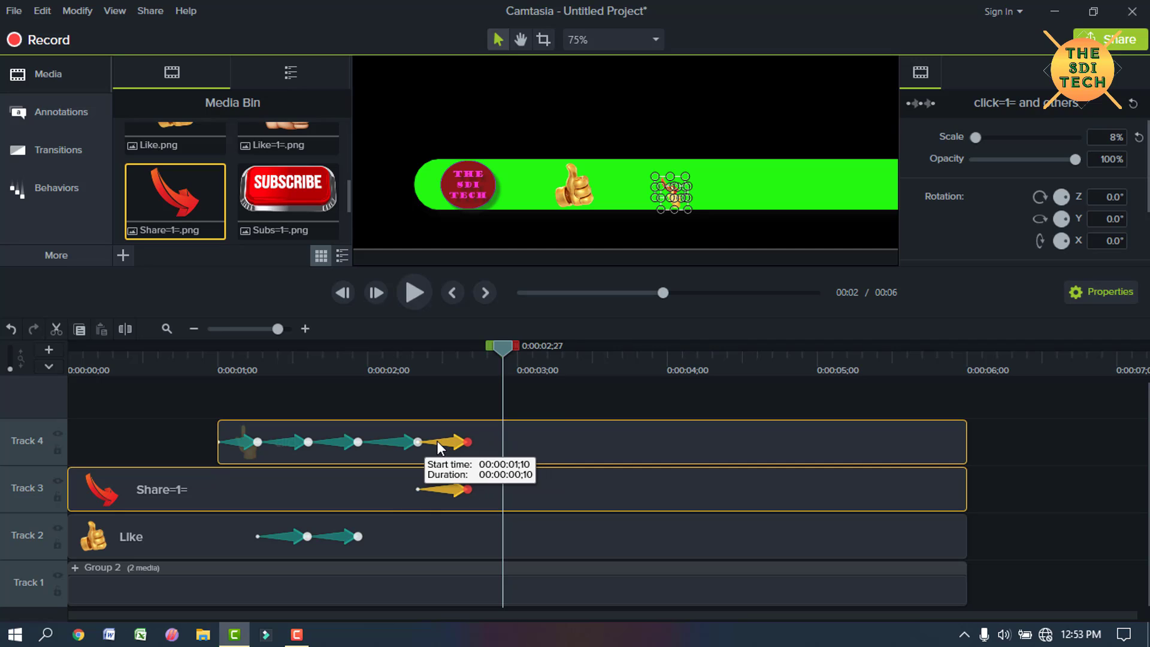
pyautogui.click(463, 403)
# - Add a further animation to both the click=1= and Share=1= clips, ending at 0:00:03;12
pyautogui.click(509, 447)
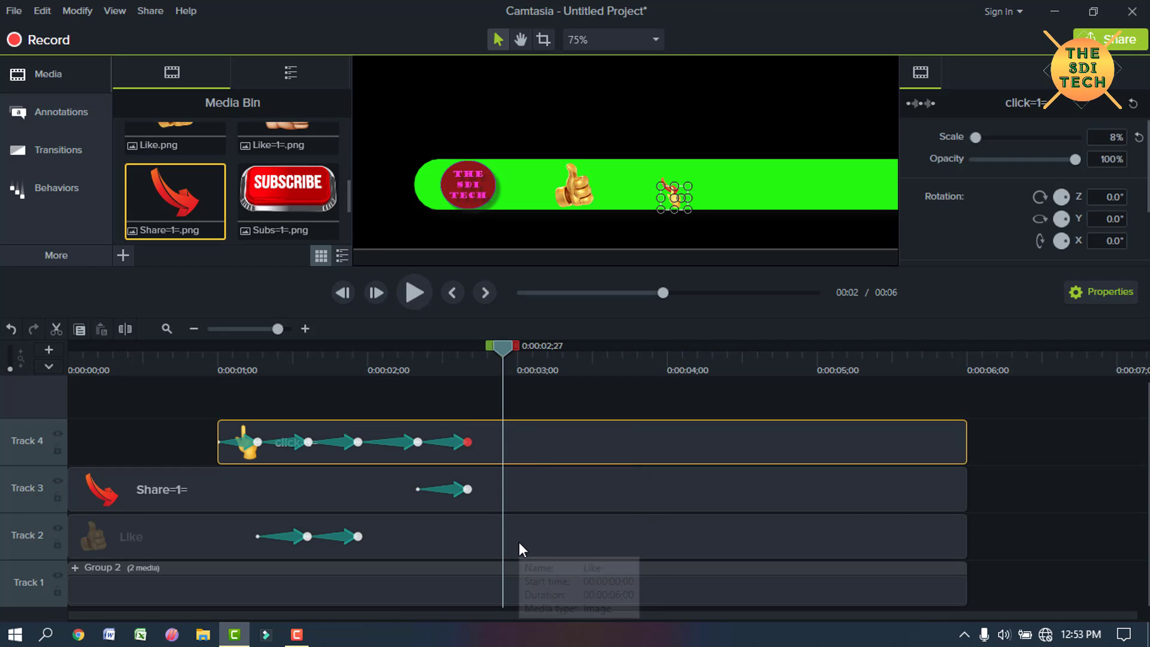
pyautogui.keyDown('ctrl'); pyautogui.click(548, 473); pyautogui.keyUp('ctrl')
pyautogui.moveTo(553, 358); pyautogui.dragTo(576, 359)
pyautogui.hotkey('shift', 'a')
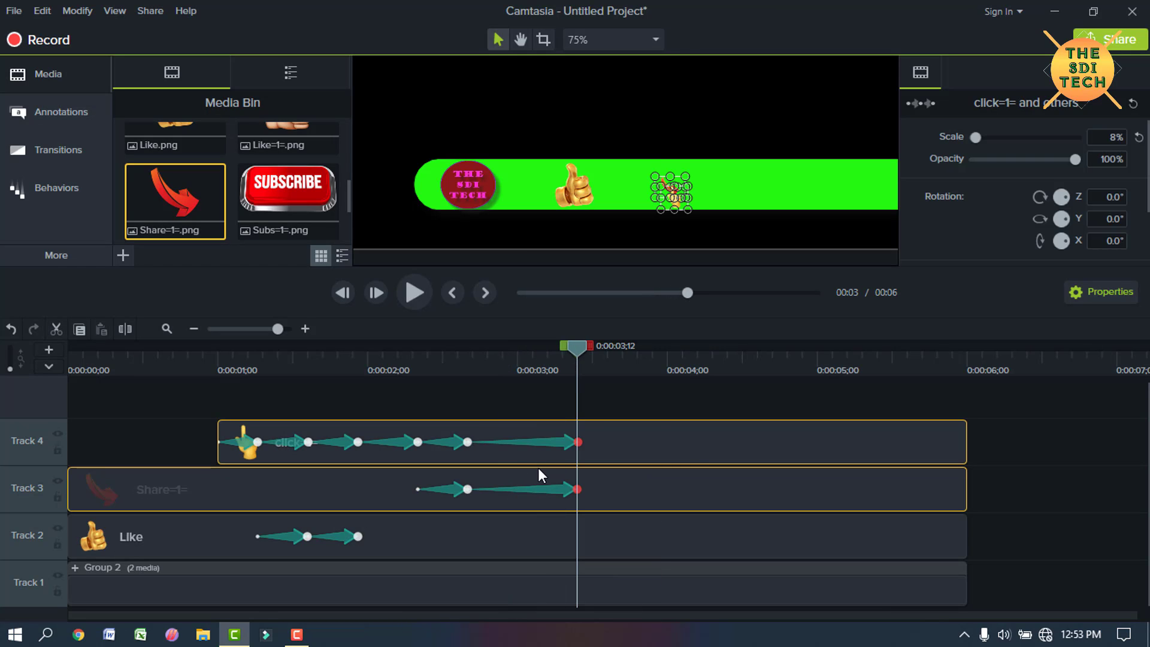
# - Set the scale of both the hand and the Share arrow to 18% at 0:00:03;12 and nudge the hand down
pyautogui.click(575, 441)
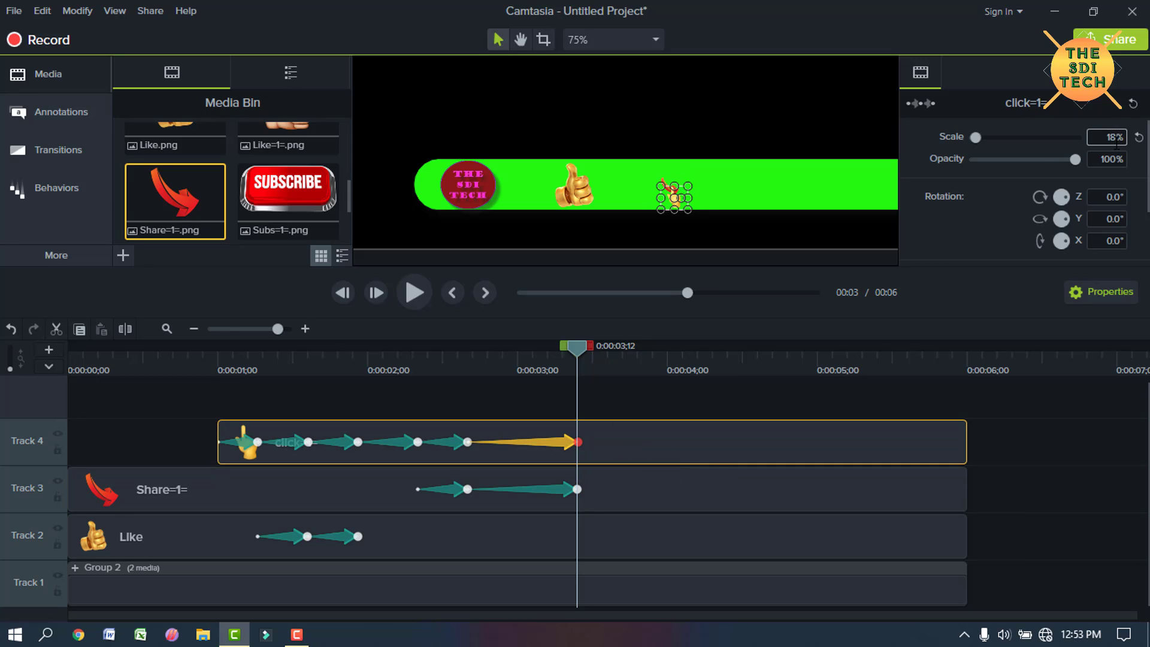
pyautogui.click(634, 479)
pyautogui.write('8')
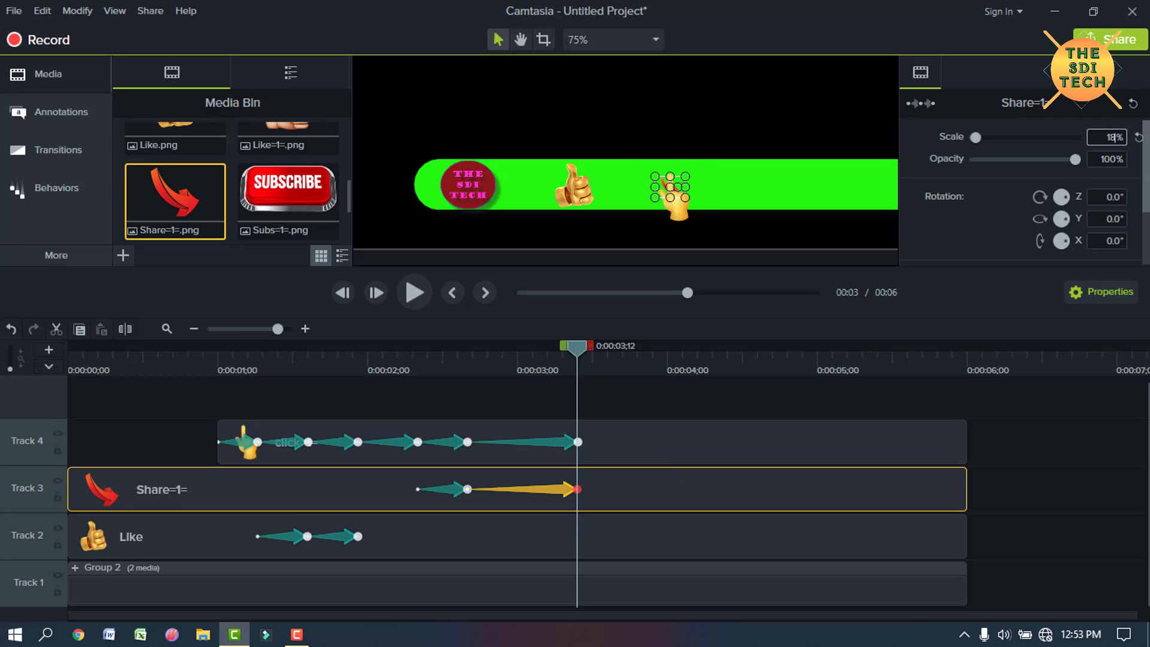
pyautogui.press('Return')
pyautogui.click(625, 447)
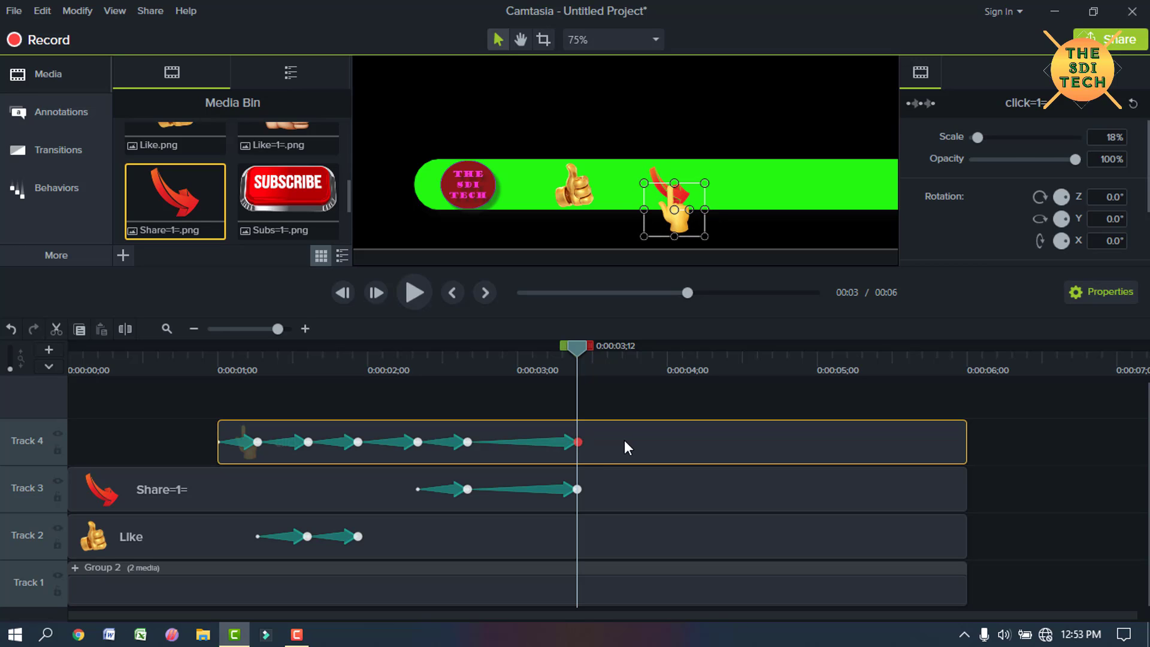
# - Shorten the last animations of the click=1= and Share=1= clips so both end at 0:00:03;00
pyautogui.click(559, 444)
pyautogui.keyDown('ctrl'); pyautogui.click(555, 489); pyautogui.keyUp('ctrl')
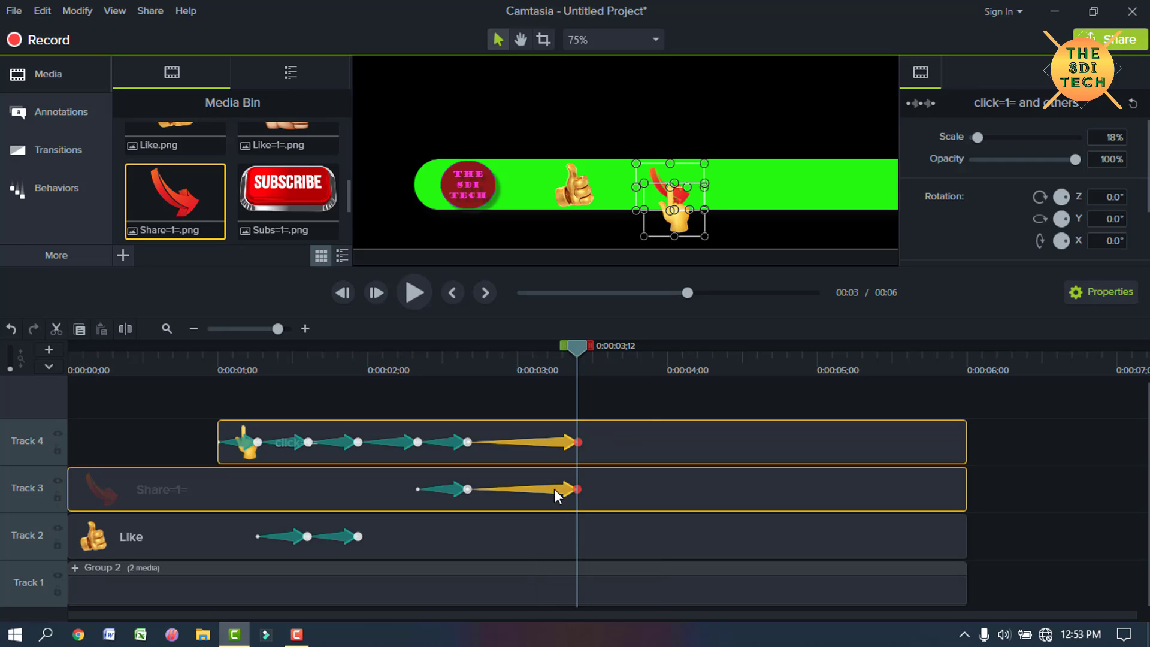
pyautogui.moveTo(576, 442); pyautogui.dragTo(518, 440)
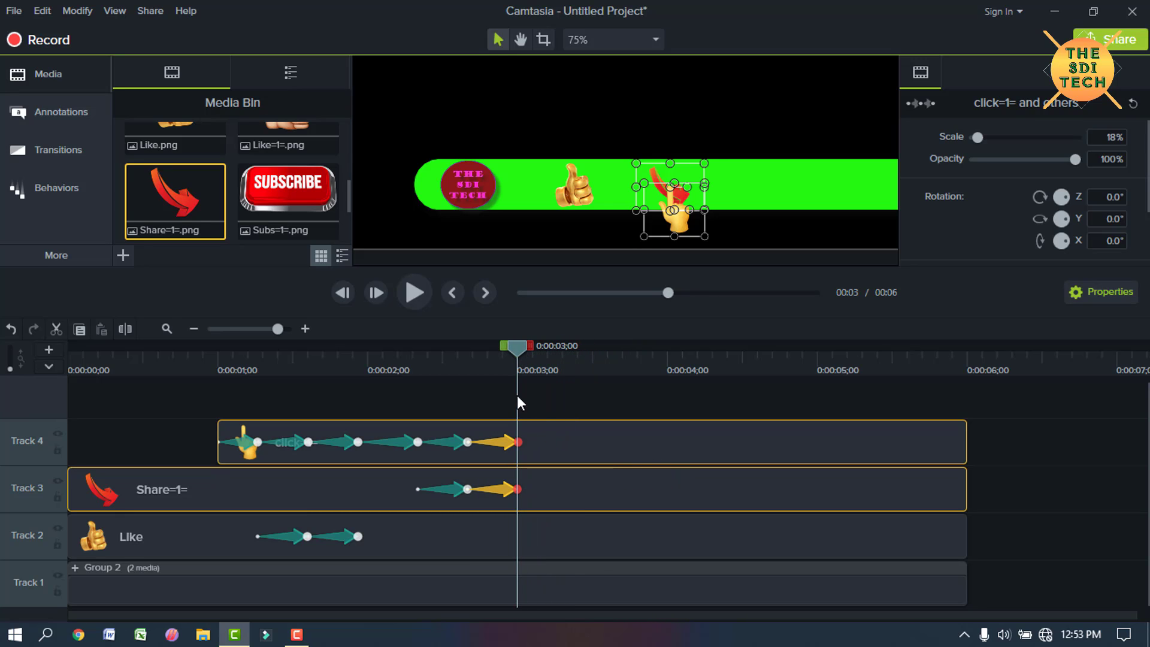
pyautogui.click(452, 355)
pyautogui.moveTo(453, 355); pyautogui.dragTo(528, 387)
# - Move the click=1= clip up to Track 5, place Subs=1=.png at the start of Track 4 and extend it to 0:00:06;00
pyautogui.click(546, 442)
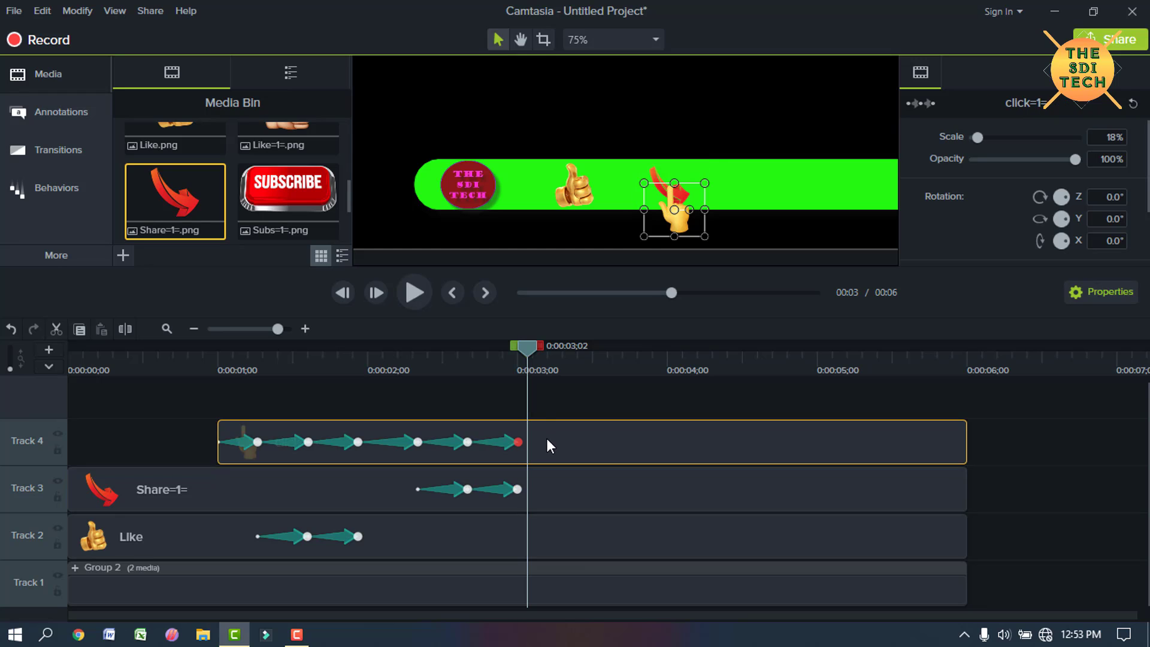
pyautogui.moveTo(554, 442); pyautogui.dragTo(577, 401)
pyautogui.scroll(2, 216, 227)
pyautogui.scroll(-2, 251, 218)
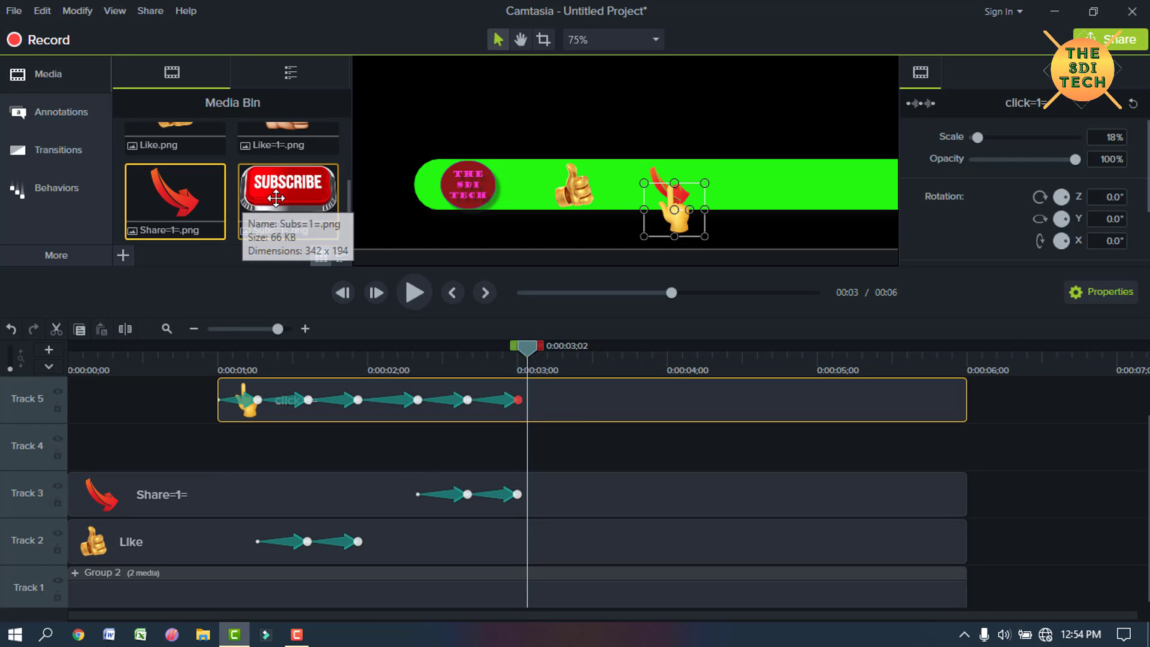
pyautogui.moveTo(252, 218); pyautogui.dragTo(71, 446)
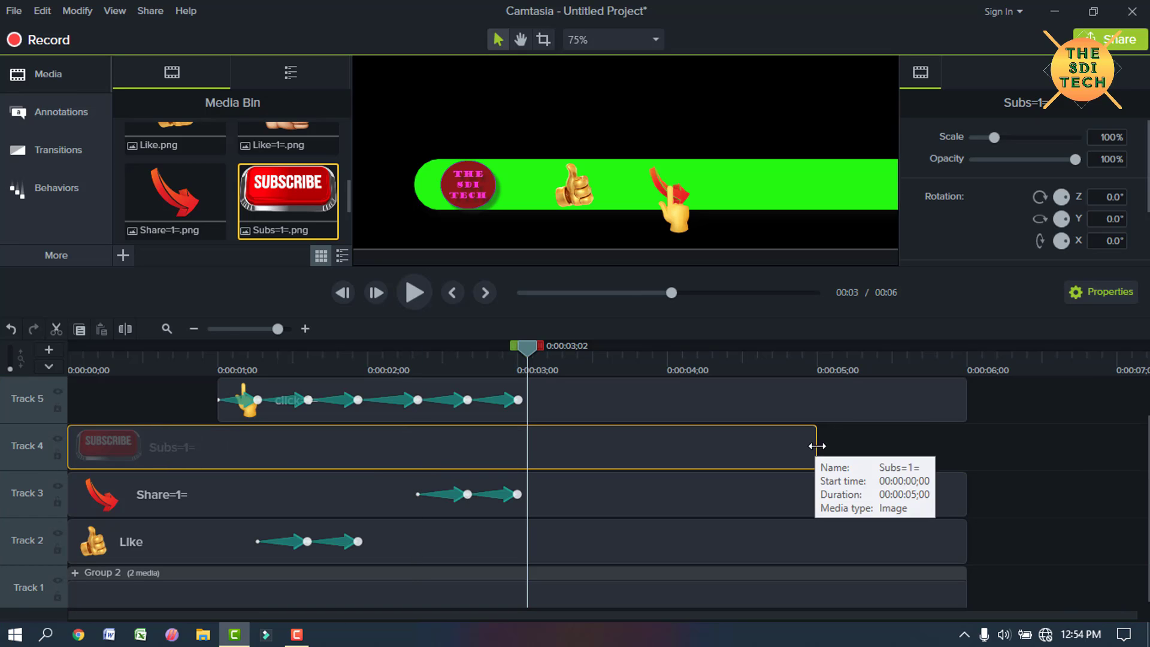
pyautogui.moveTo(817, 445); pyautogui.dragTo(958, 453)
# - Copy the Share=1= clip's properties onto the Subs=1= clip and set the Subscribe button's scale to 40%
pyautogui.rightClick(742, 485)
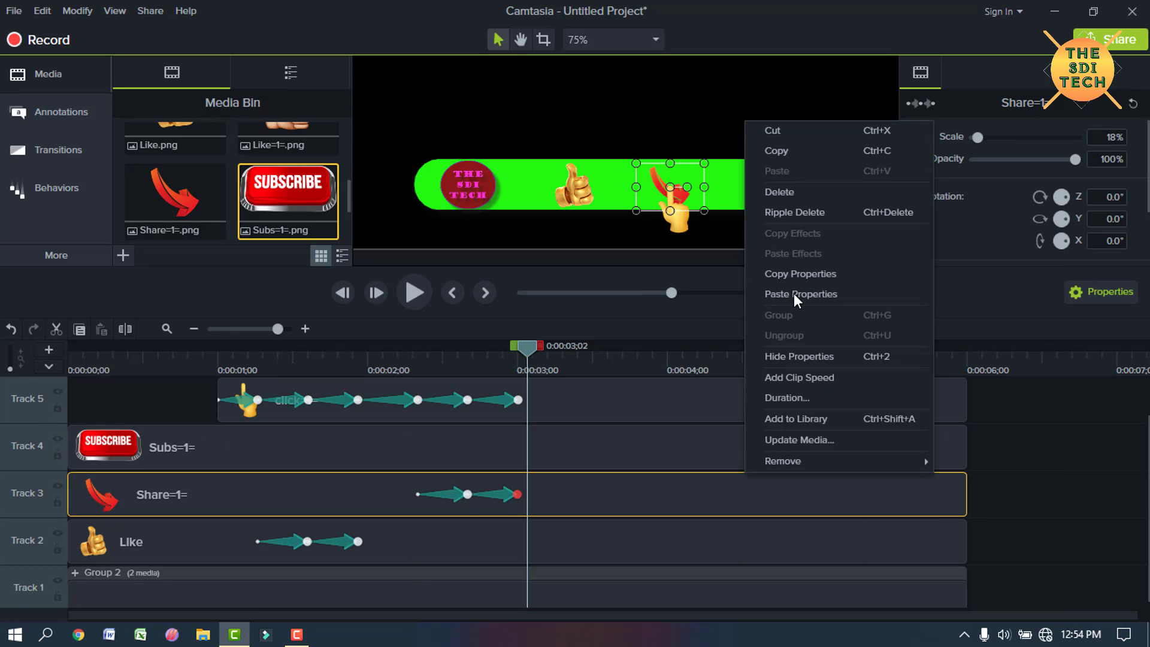
pyautogui.rightClick(671, 441)
pyautogui.click(736, 271)
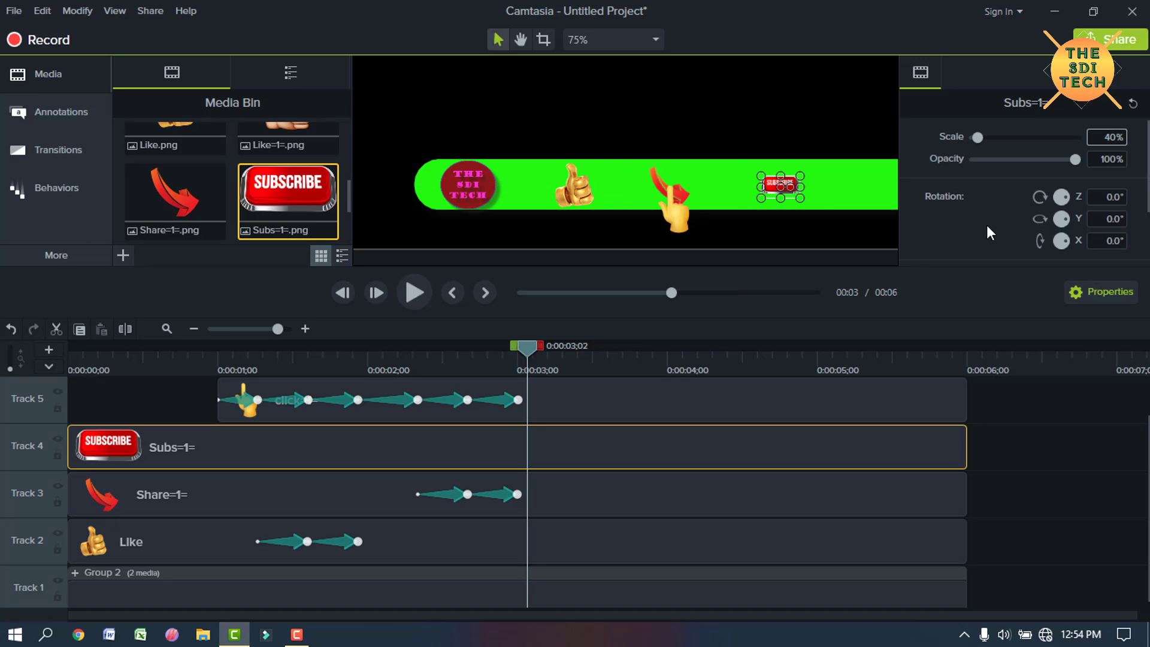
pyautogui.press('Return')
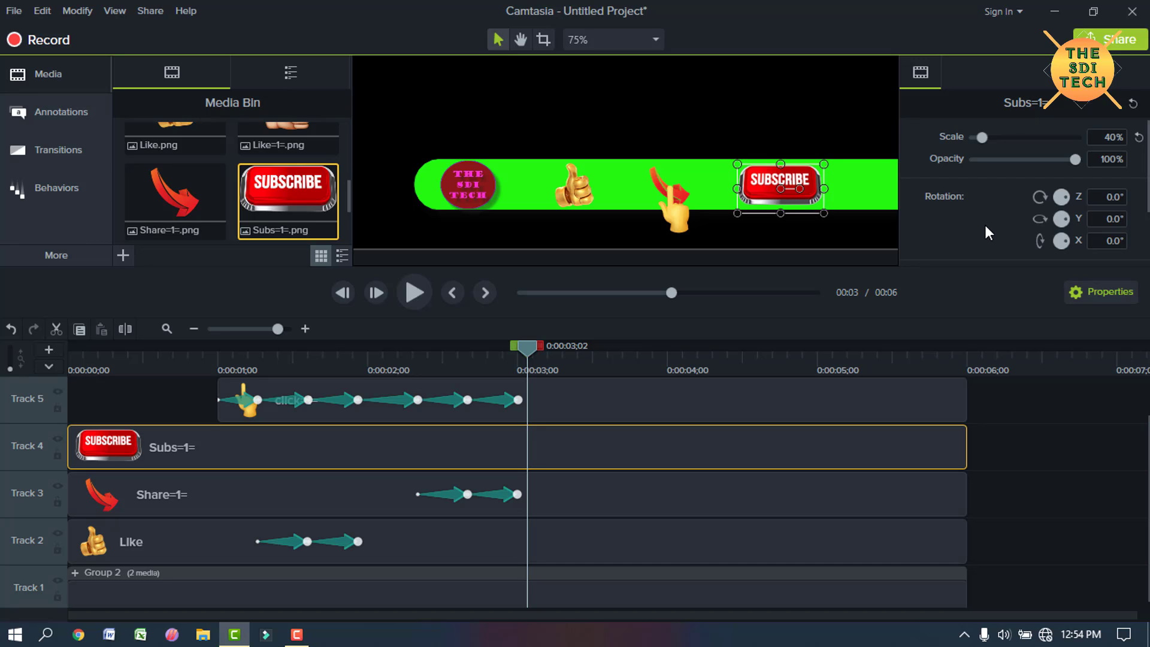
# - Add an animation to the click=1= clip ending at 0:00:03;12 that moves the hand from the Share arrow onto the Subscribe button
pyautogui.scroll(1, 577, 479)
pyautogui.click(589, 441)
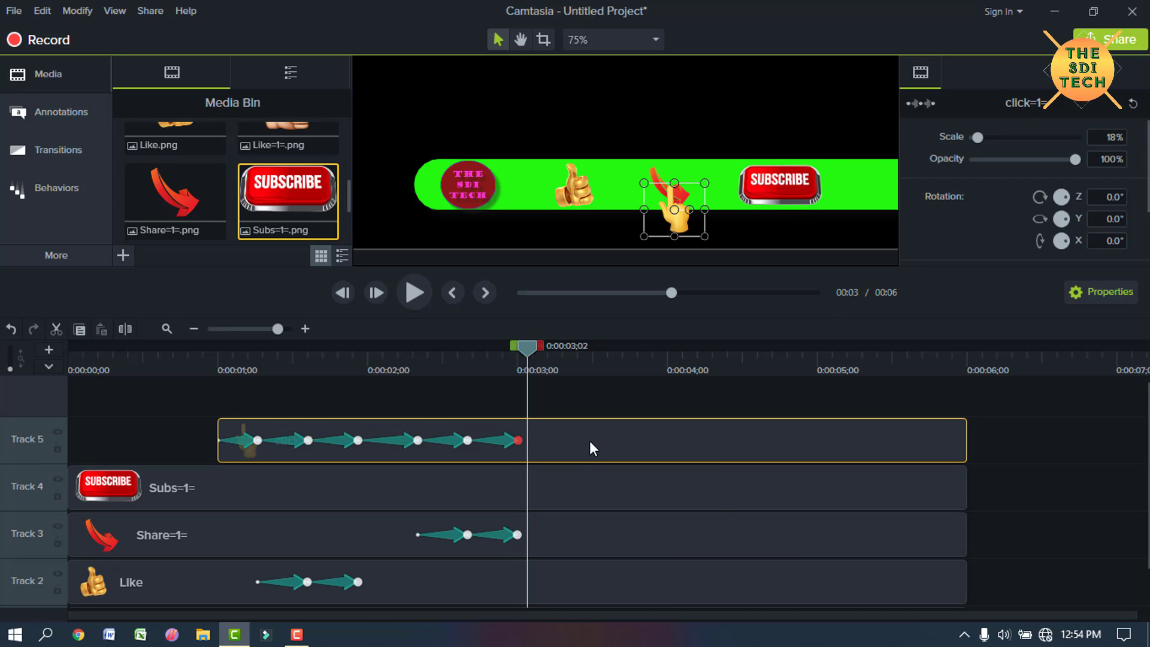
pyautogui.click(617, 357)
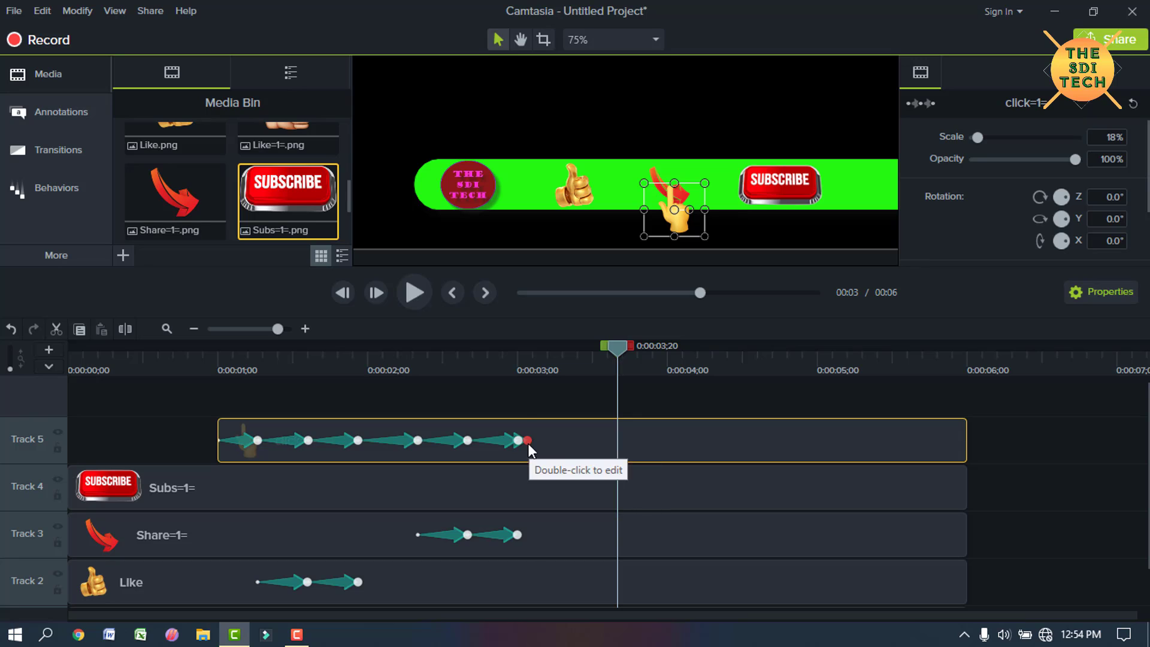
pyautogui.moveTo(521, 441); pyautogui.dragTo(577, 443)
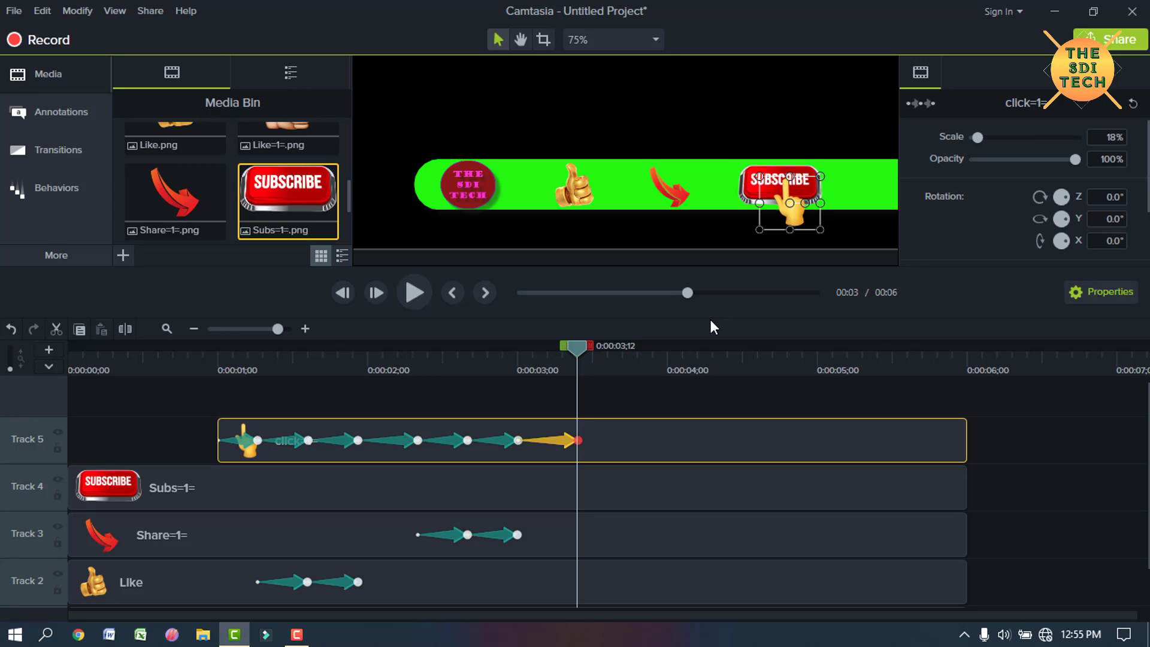
# - Add an animation to both the click=1= and Subs=1= clips, running from 0:00:03;24 to 0:00:04;18
pyautogui.moveTo(576, 347)
pyautogui.mouseDown()
pyautogui.moveTo(520, 356)
pyautogui.moveTo(587, 358)
pyautogui.mouseUp()
pyautogui.click(605, 429)
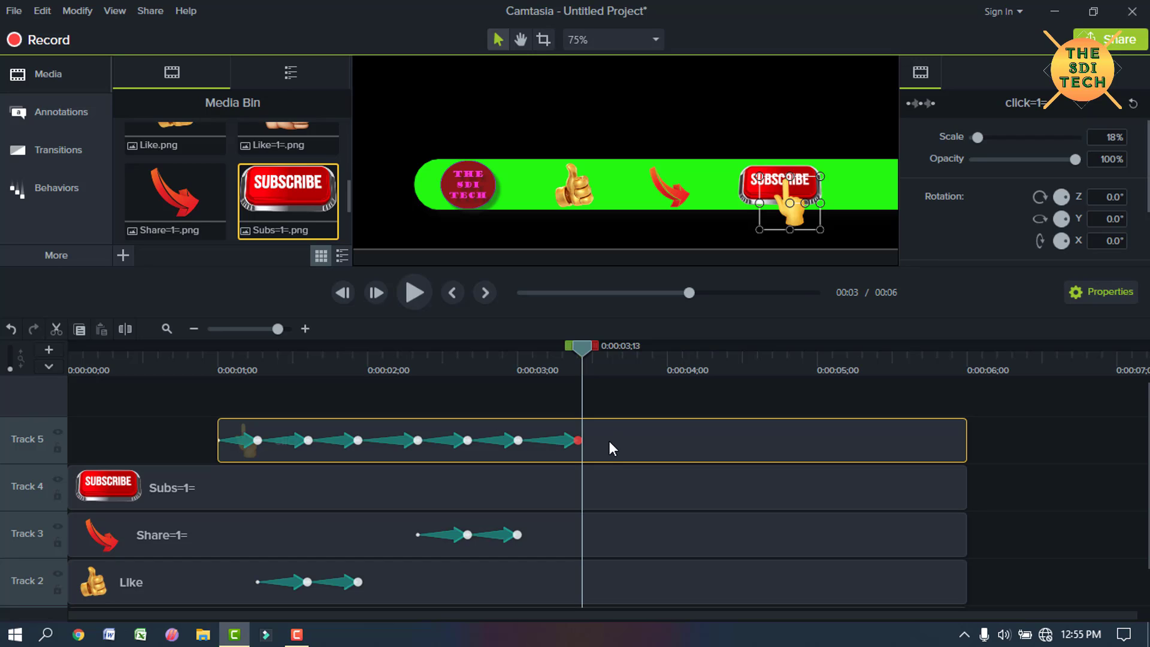
pyautogui.keyDown('ctrl'); pyautogui.click(613, 489); pyautogui.keyUp('ctrl')
pyautogui.click(690, 359)
pyautogui.press('a')
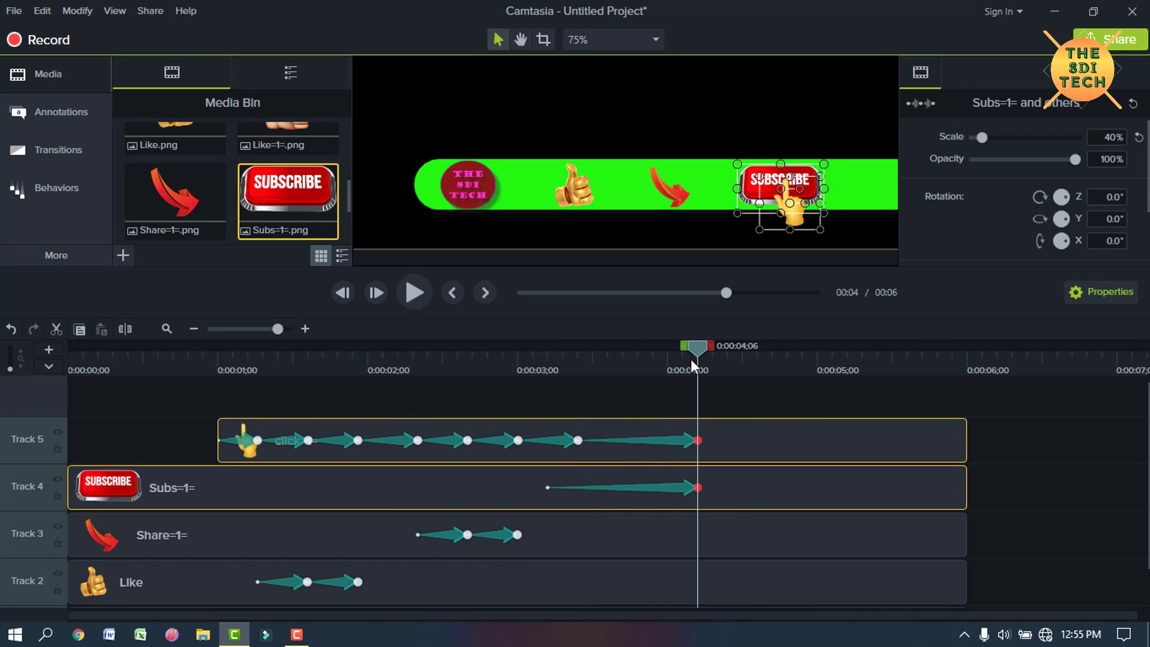
pyautogui.click(658, 442)
pyautogui.keyDown('ctrl'); pyautogui.click(670, 487); pyautogui.keyUp('ctrl')
pyautogui.moveTo(684, 441); pyautogui.dragTo(744, 441)
pyautogui.click(610, 480)
pyautogui.moveTo(608, 487); pyautogui.dragTo(637, 487)
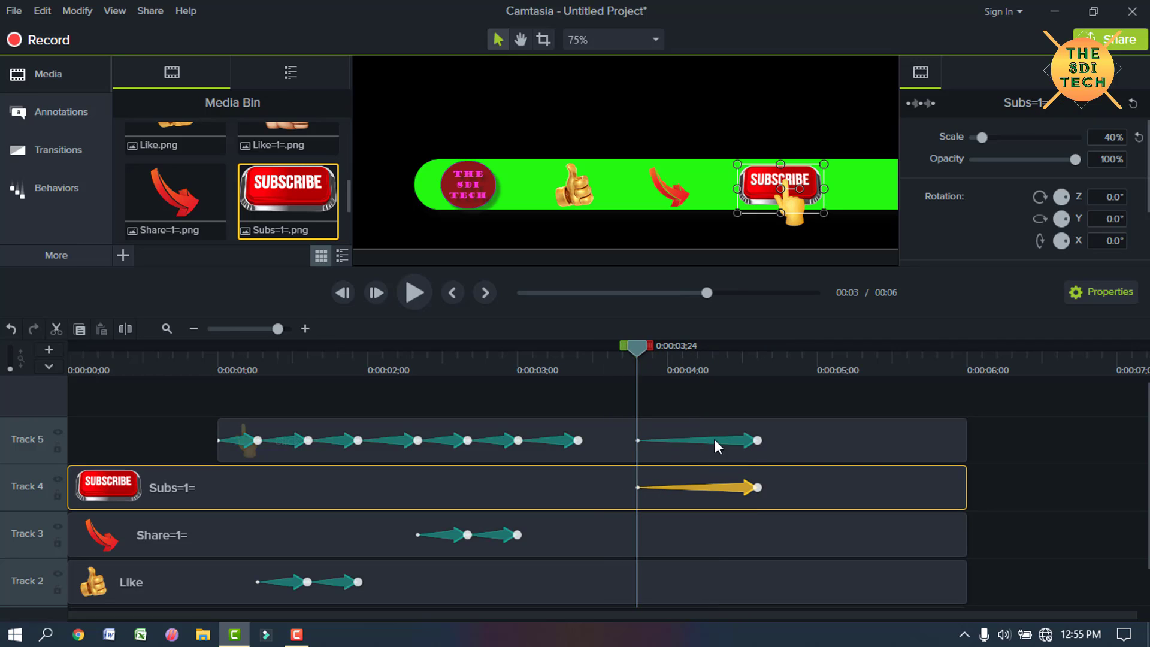
# - At 0:00:04;18, set the hand's scale to 8% and the Subscribe button's to 15%, and nudge the hand up onto the button
pyautogui.click(757, 440)
pyautogui.press('Return')
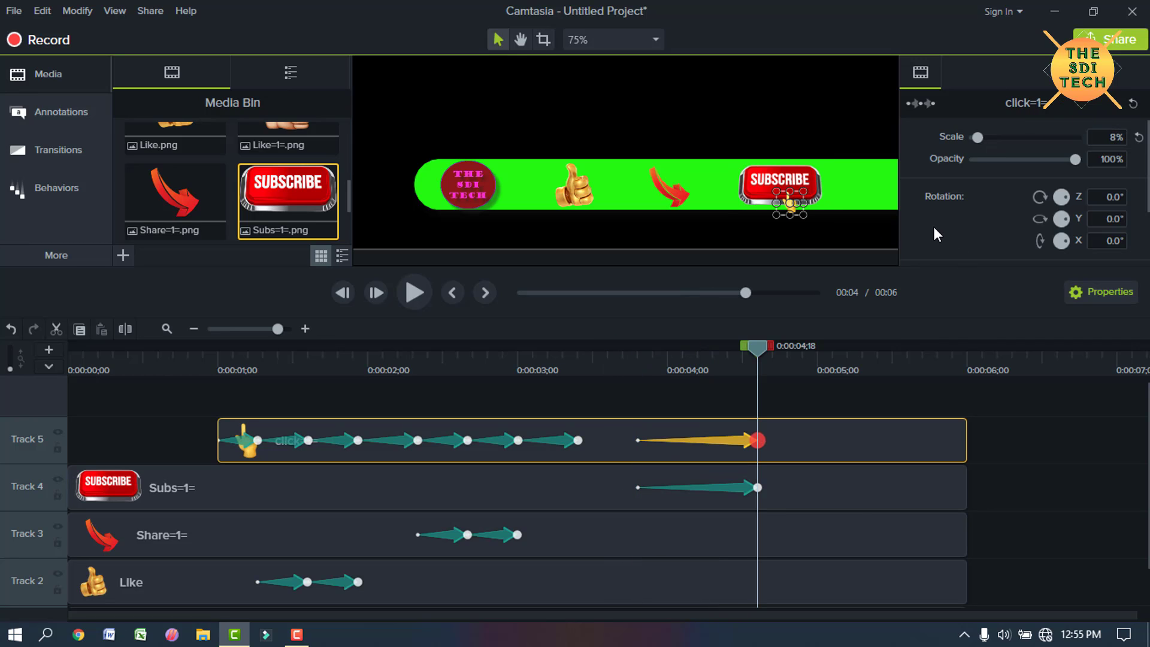
pyautogui.click(748, 488)
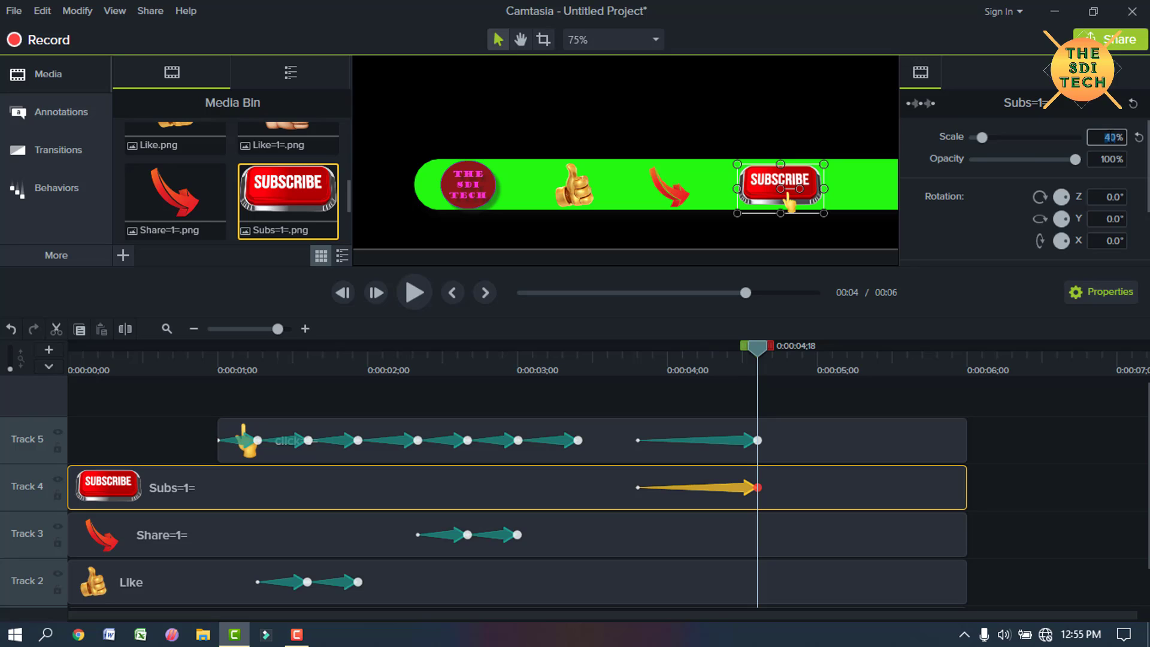
pyautogui.press('Return')
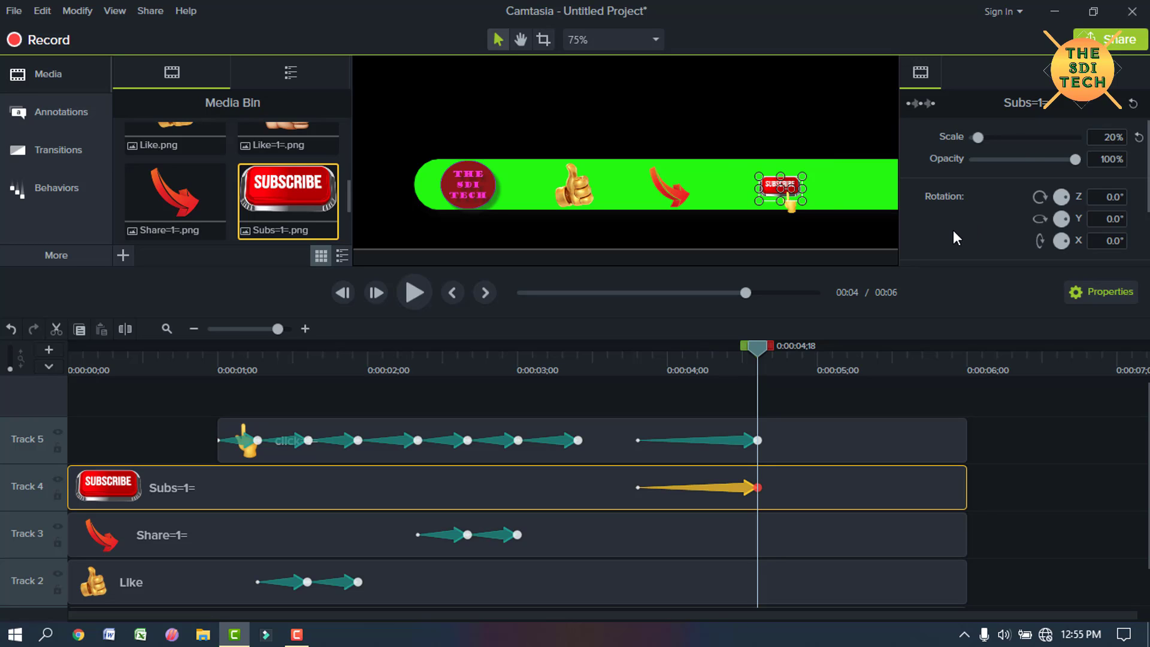
pyautogui.click(748, 439)
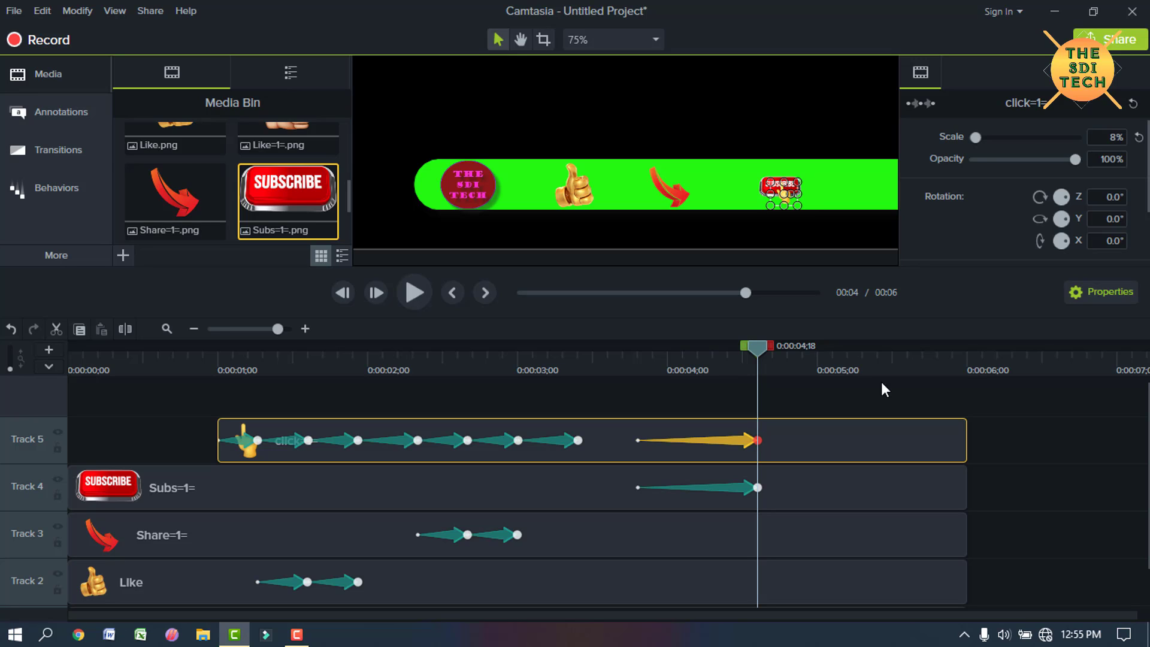
pyautogui.click(746, 487)
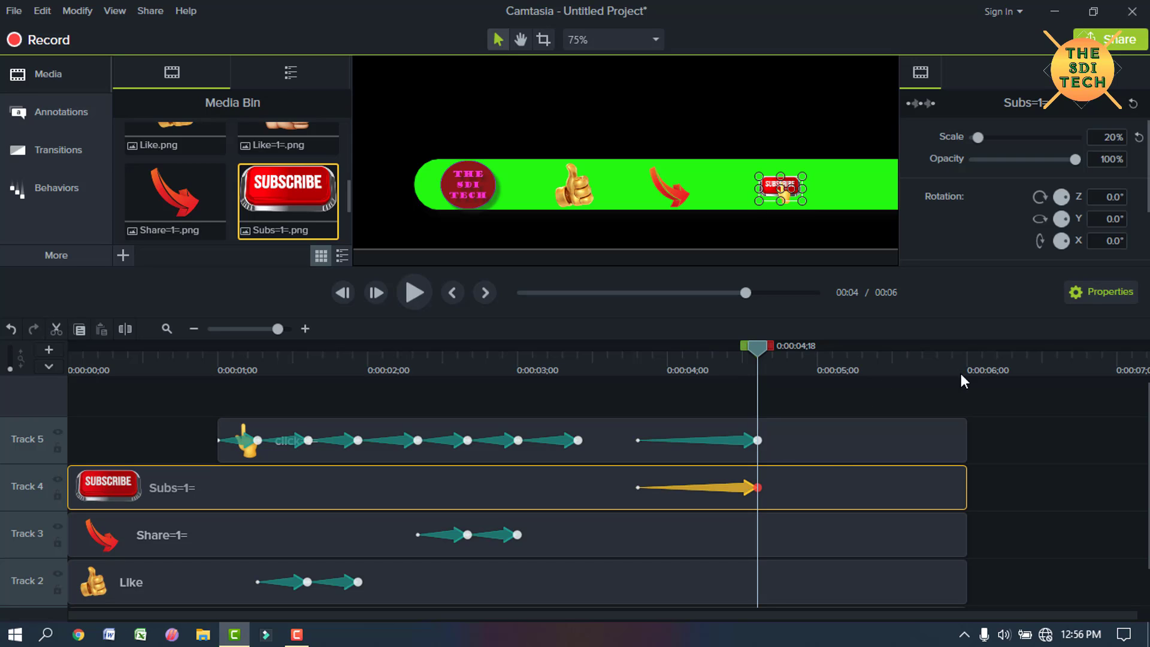
pyautogui.click(1111, 138)
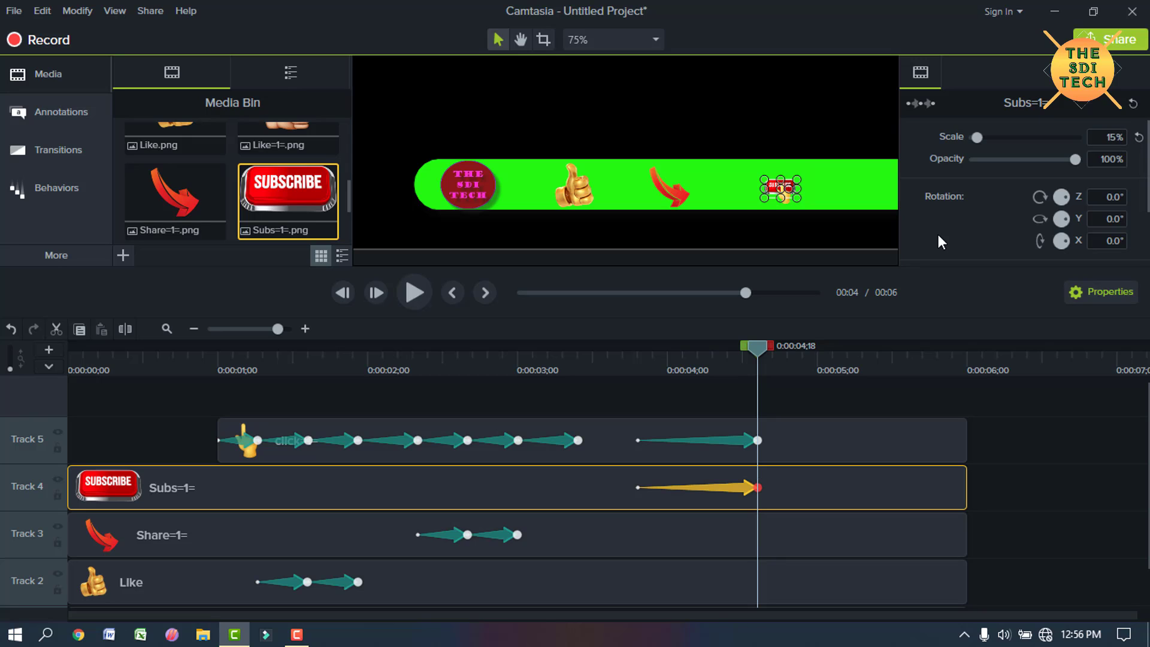
# - Shorten the shrinking animations of the click=1= and Subs=1= clips to ten frames and start them at 0:00:03;12
pyautogui.click(908, 360)
pyautogui.click(862, 407)
pyautogui.moveTo(912, 346); pyautogui.dragTo(730, 373)
pyautogui.click(740, 438)
pyautogui.keyDown('ctrl'); pyautogui.click(738, 486); pyautogui.keyUp('ctrl')
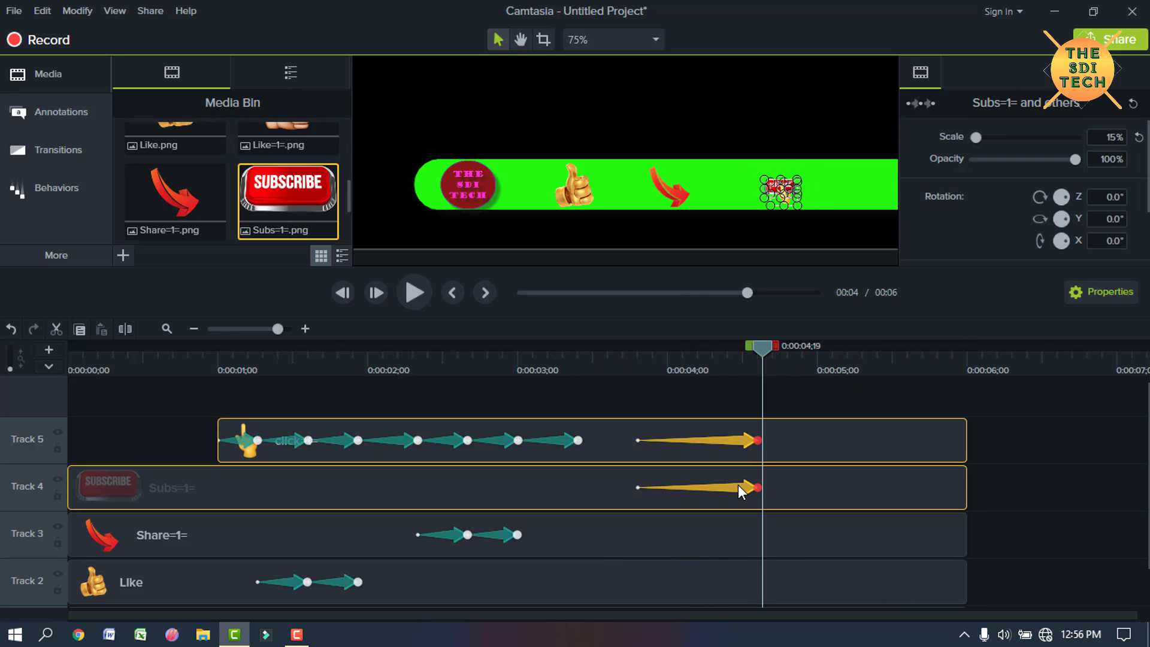
pyautogui.click(759, 440)
pyautogui.keyDown('ctrl'); pyautogui.click(726, 483); pyautogui.keyUp('ctrl')
pyautogui.moveTo(758, 440); pyautogui.dragTo(584, 440)
pyautogui.click(583, 440)
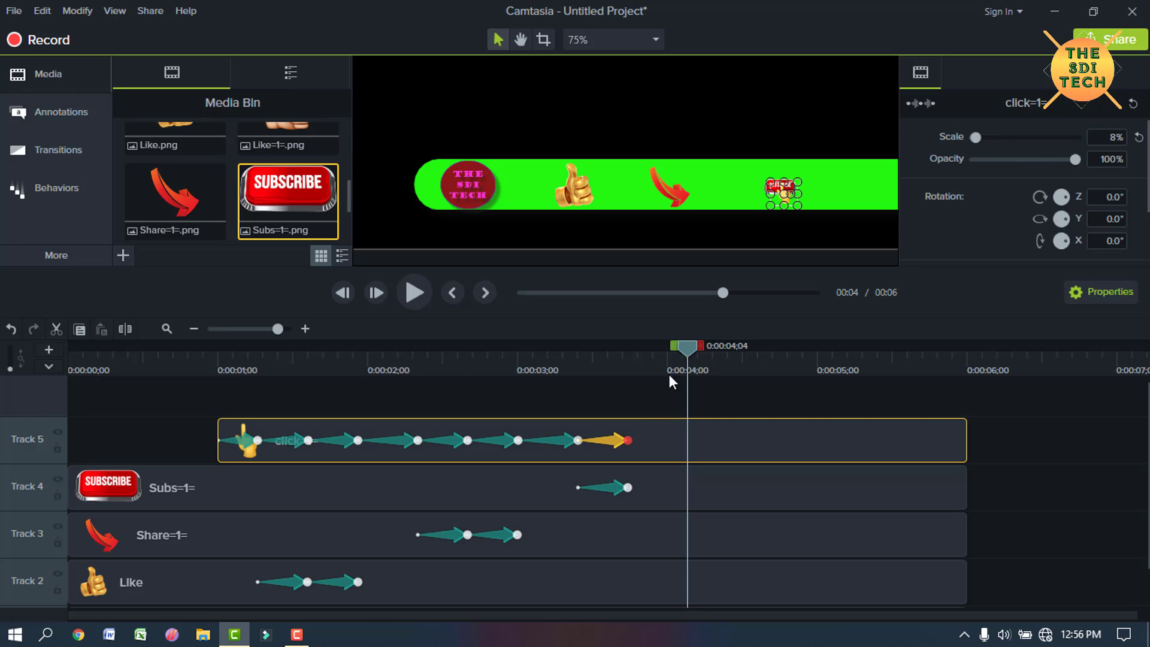
# - Split the Subs=1= clip at 0:00:03;22 and cut away the part after the split
pyautogui.moveTo(691, 352); pyautogui.dragTo(627, 377)
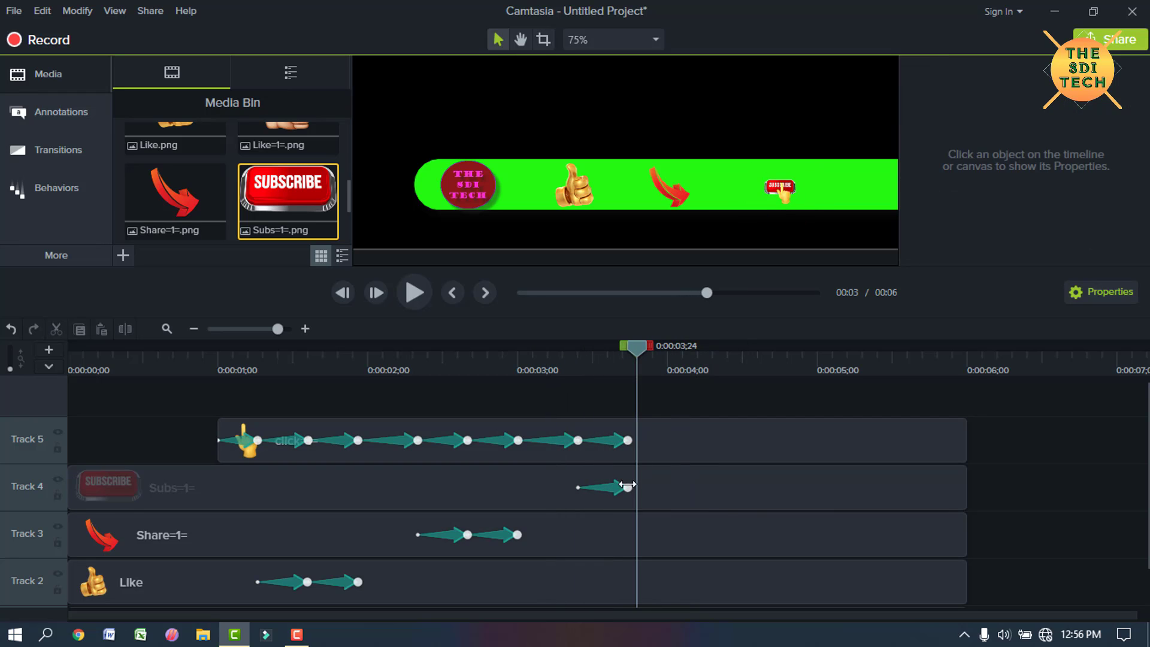
pyautogui.click(629, 490)
pyautogui.click(121, 328)
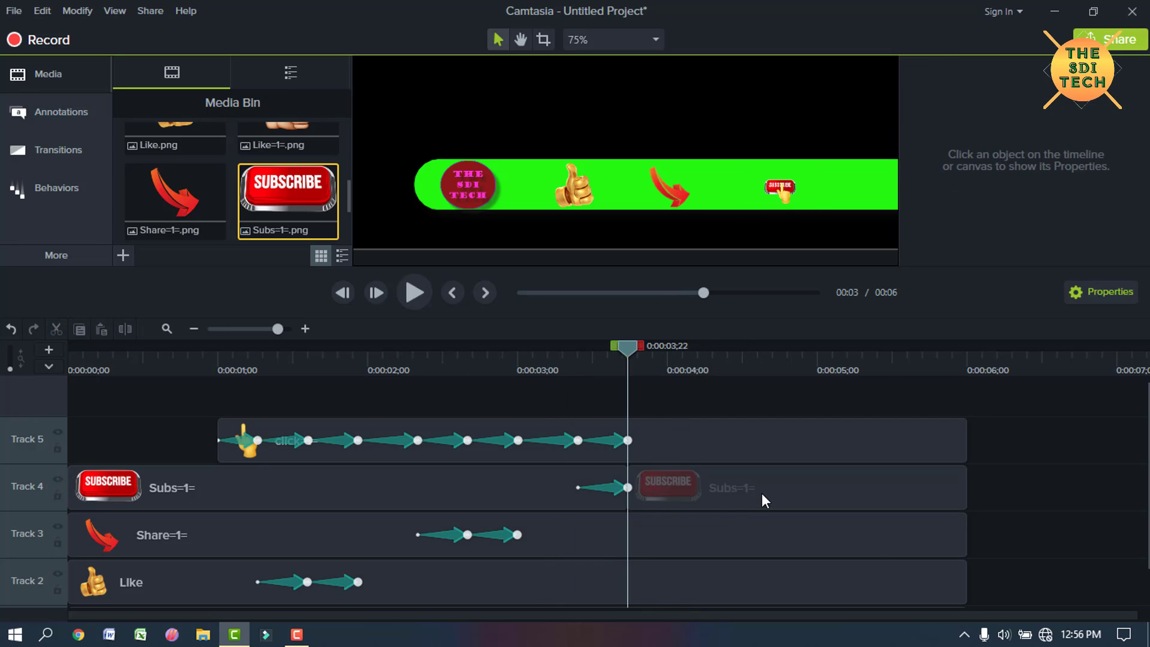
pyautogui.moveTo(763, 497); pyautogui.dragTo(1072, 497)
pyautogui.click(53, 330)
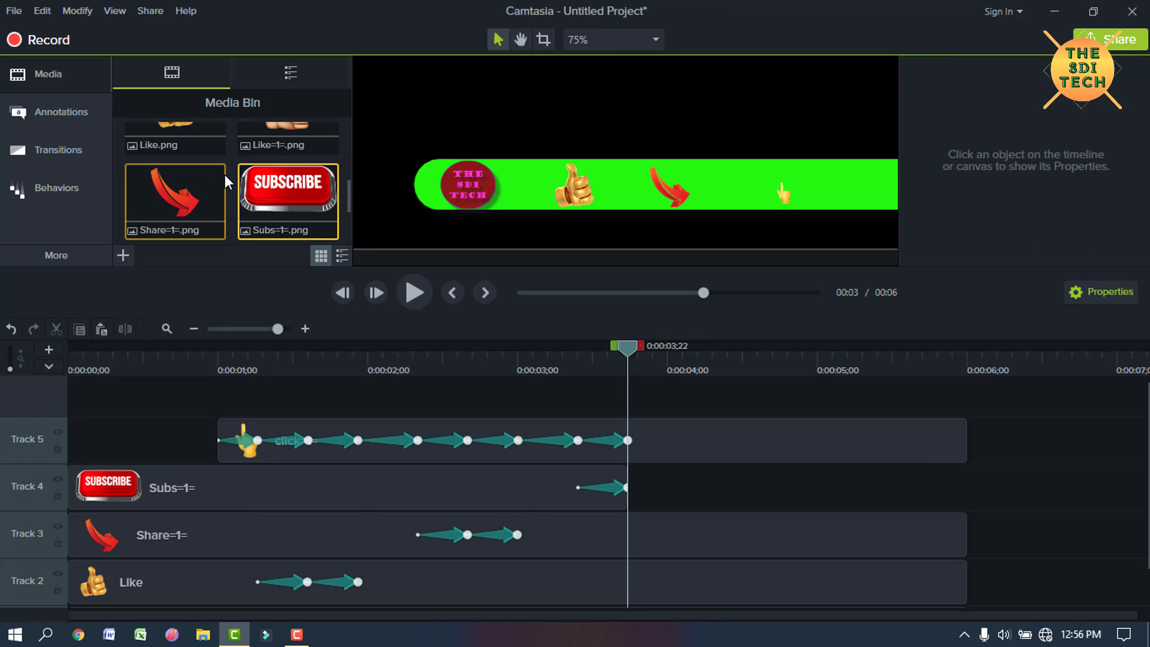
# - Place Subscribed.png on Track 4 at 0:00:03;22 and paste the Subs=1= clip's properties onto it
pyautogui.scroll(-2, 224, 175)
pyautogui.moveTo(221, 180); pyautogui.dragTo(584, 495)
pyautogui.rightClick(533, 490)
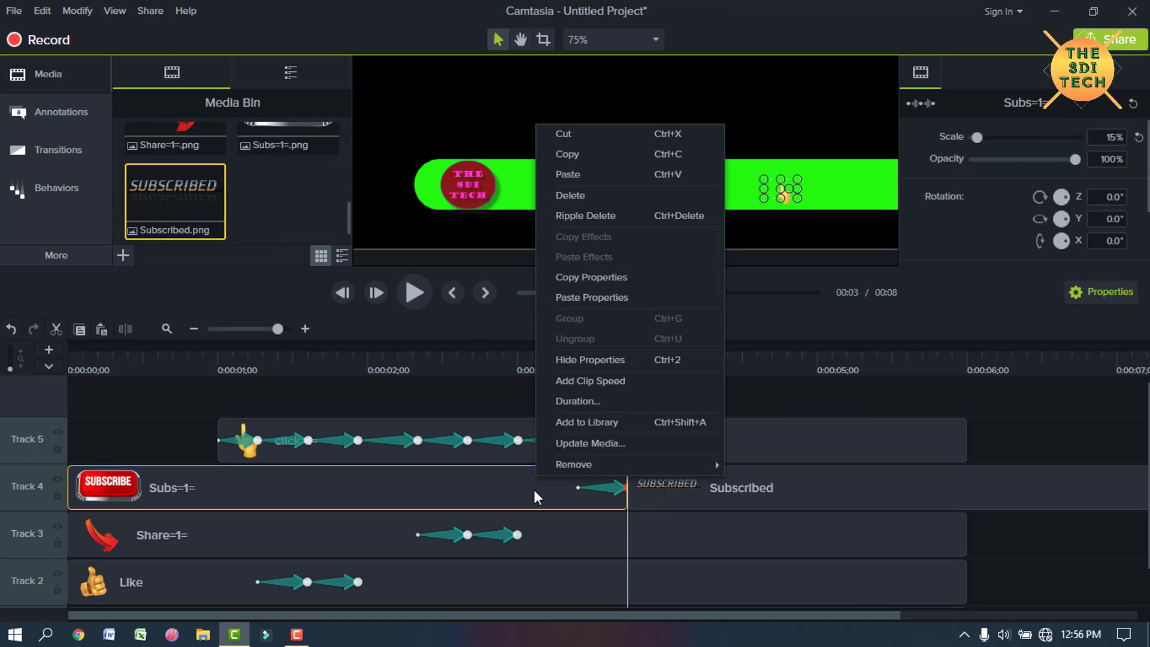
pyautogui.click(765, 487)
pyautogui.click(820, 314)
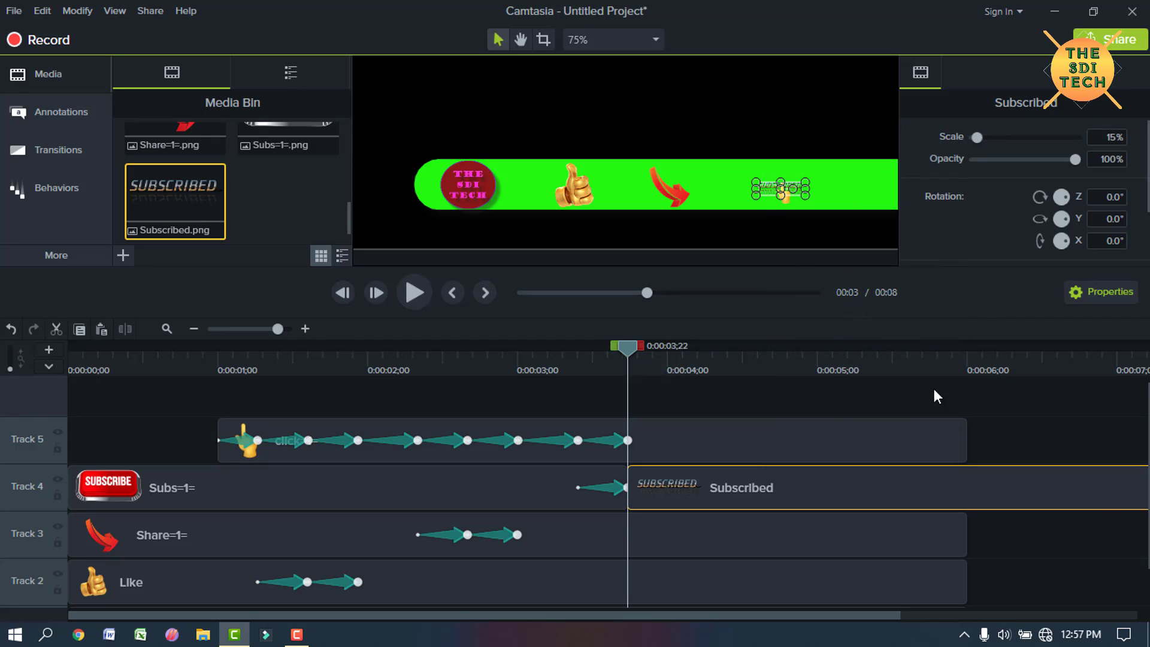
# - Trim the end of the Subscribed clip to 0:00:06;00, in line with the other tracks
pyautogui.moveTo(820, 615); pyautogui.dragTo(1058, 617)
pyautogui.moveTo(1076, 486); pyautogui.dragTo(663, 487)
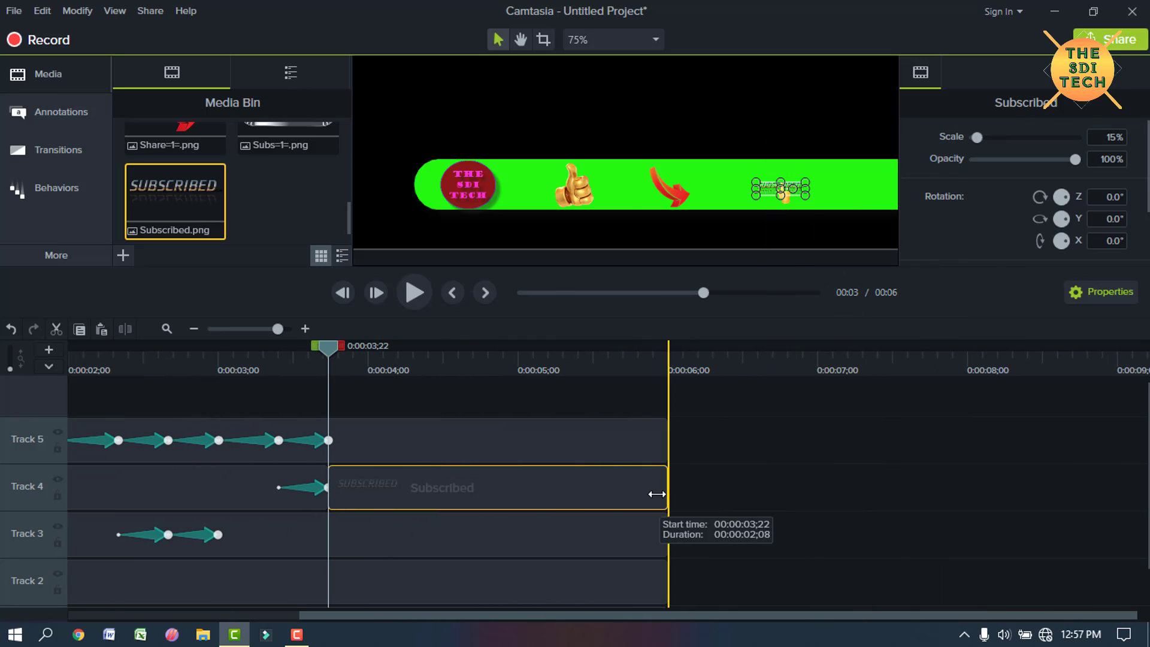
pyautogui.moveTo(761, 617); pyautogui.dragTo(415, 613)
# - Add an animation to both the click=1= and Subscribed clips, running from 0:00:04;02 to 0:00:04;25
pyautogui.click(659, 445)
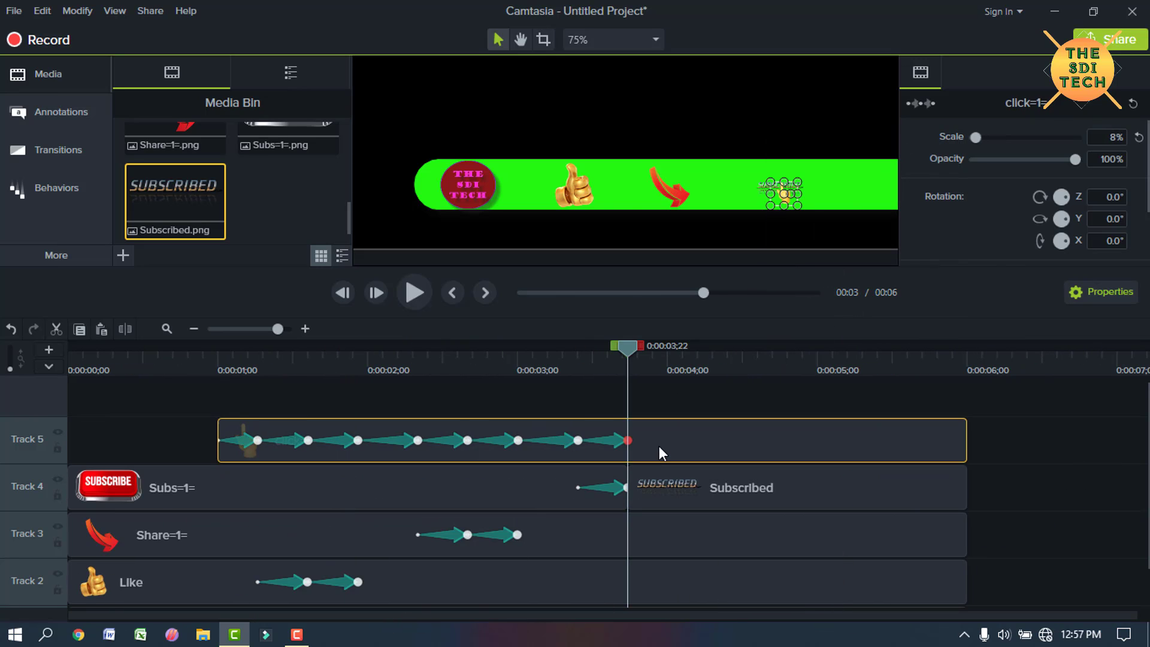
pyautogui.keyDown('ctrl'); pyautogui.click(688, 491); pyautogui.keyUp('ctrl')
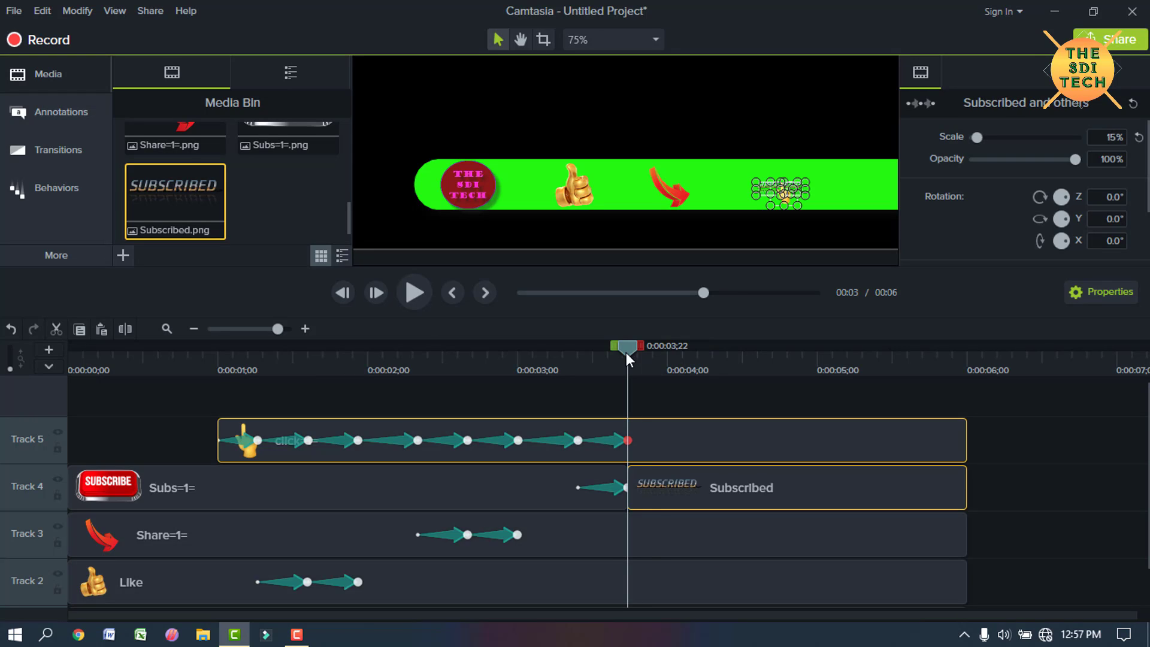
pyautogui.moveTo(626, 352); pyautogui.dragTo(750, 361)
pyautogui.click(719, 442)
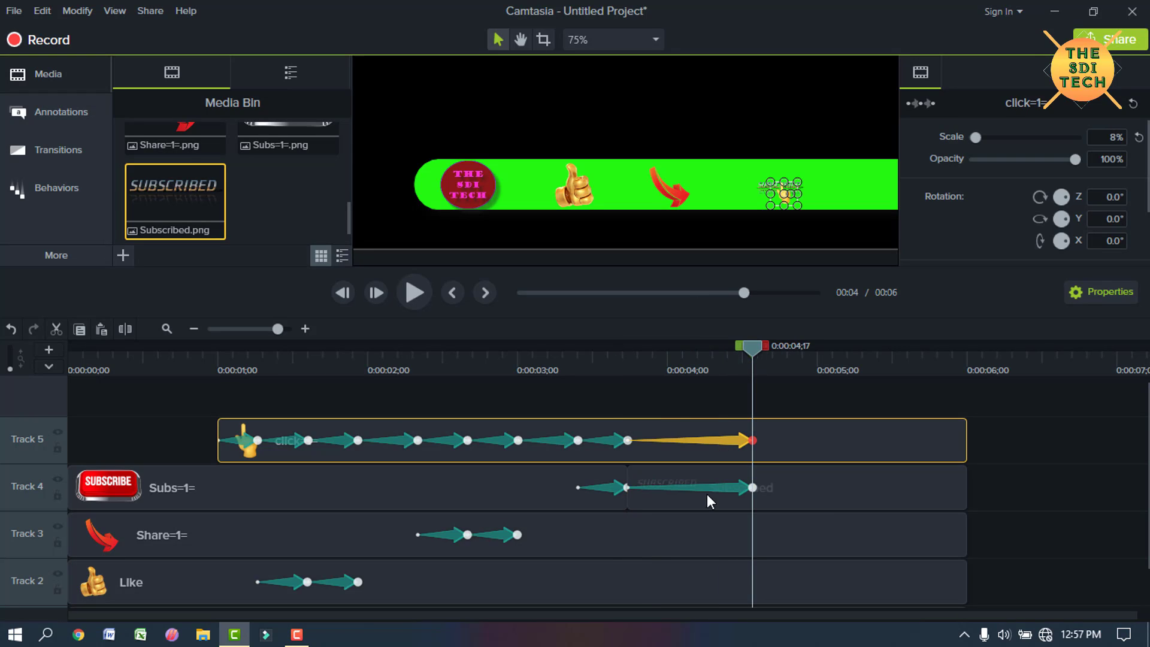
pyautogui.keyDown('ctrl'); pyautogui.click(710, 488); pyautogui.keyUp('ctrl')
pyautogui.moveTo(713, 489); pyautogui.dragTo(752, 489)
pyautogui.moveTo(642, 487); pyautogui.dragTo(677, 488)
pyautogui.click(677, 445)
pyautogui.moveTo(707, 442); pyautogui.dragTo(677, 450)
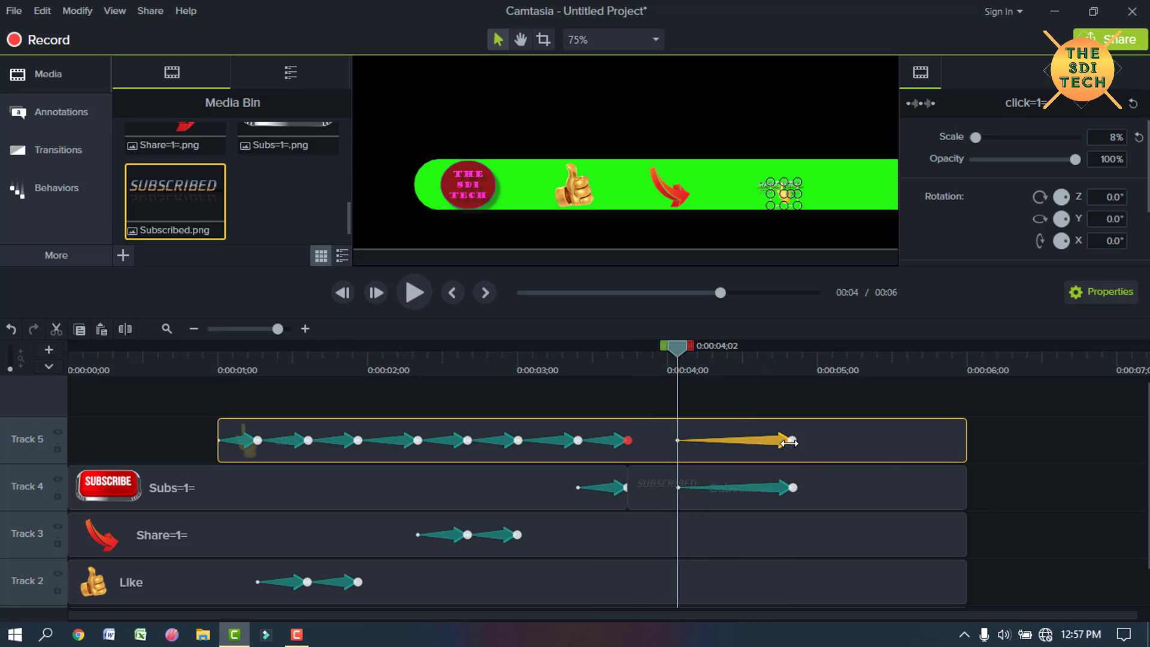
# - At 0:00:04;25, set the hand's scale to 18%, enlarge the Subscribed text, and nudge the hand down
pyautogui.doubleClick(792, 441)
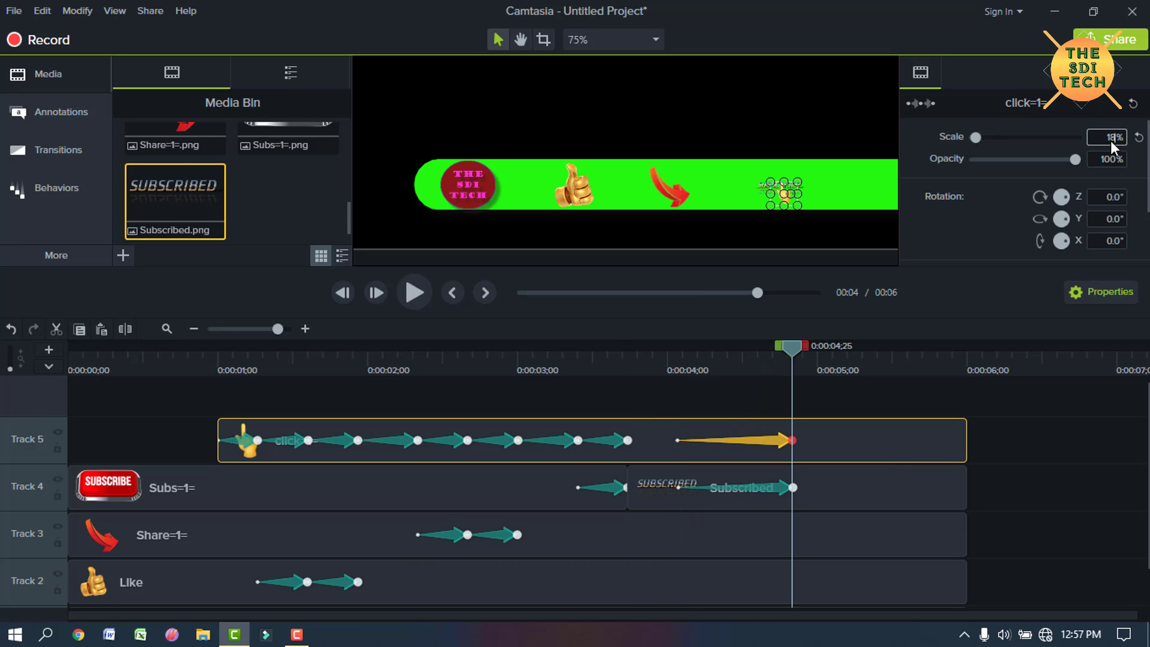
pyautogui.click(782, 488)
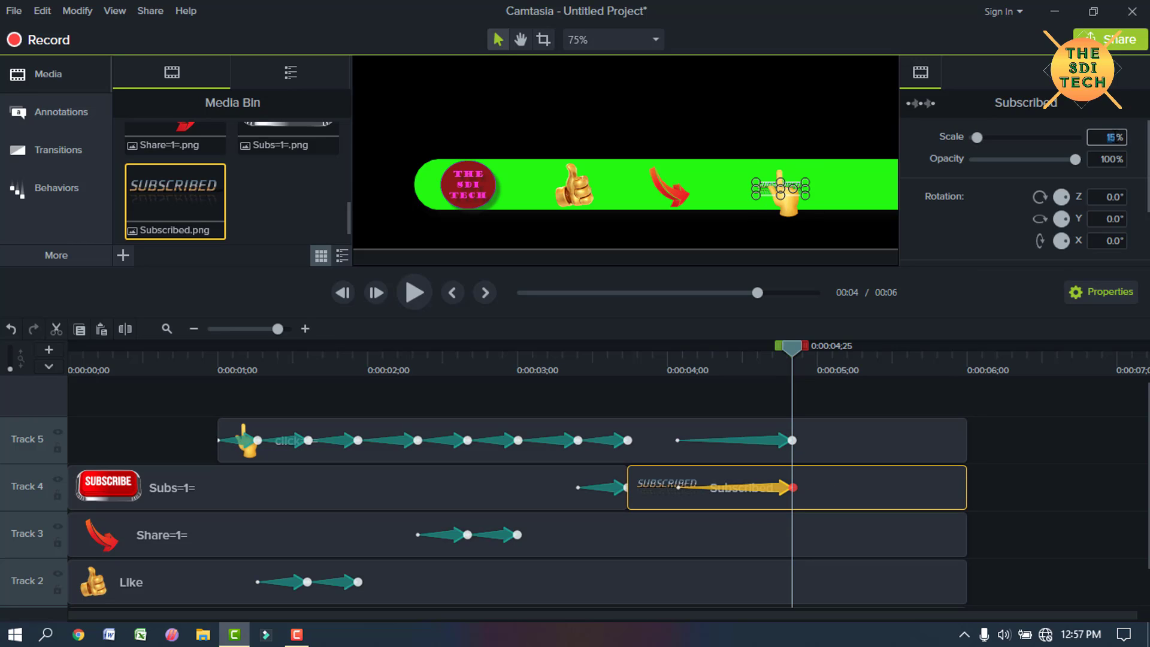
pyautogui.click(801, 442)
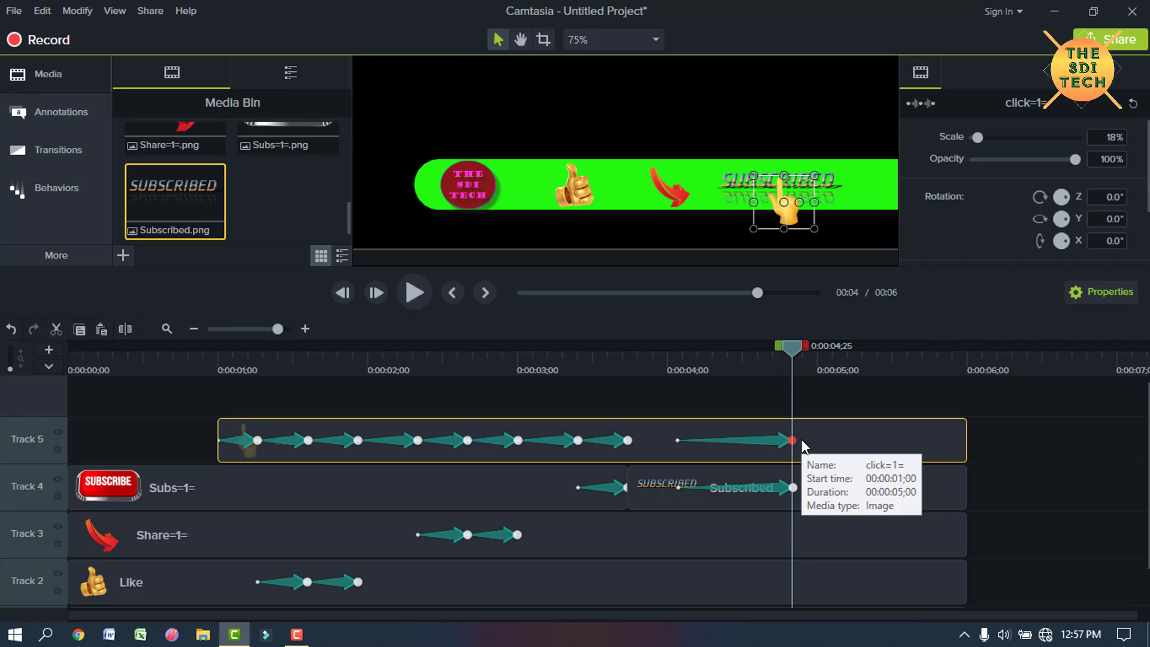
# - Shorten the last animations of the click=1= and Subscribed clips and move them back to end at 0:00:04;02, directly after the previous ones
pyautogui.click(686, 369)
pyautogui.moveTo(683, 369); pyautogui.dragTo(756, 396)
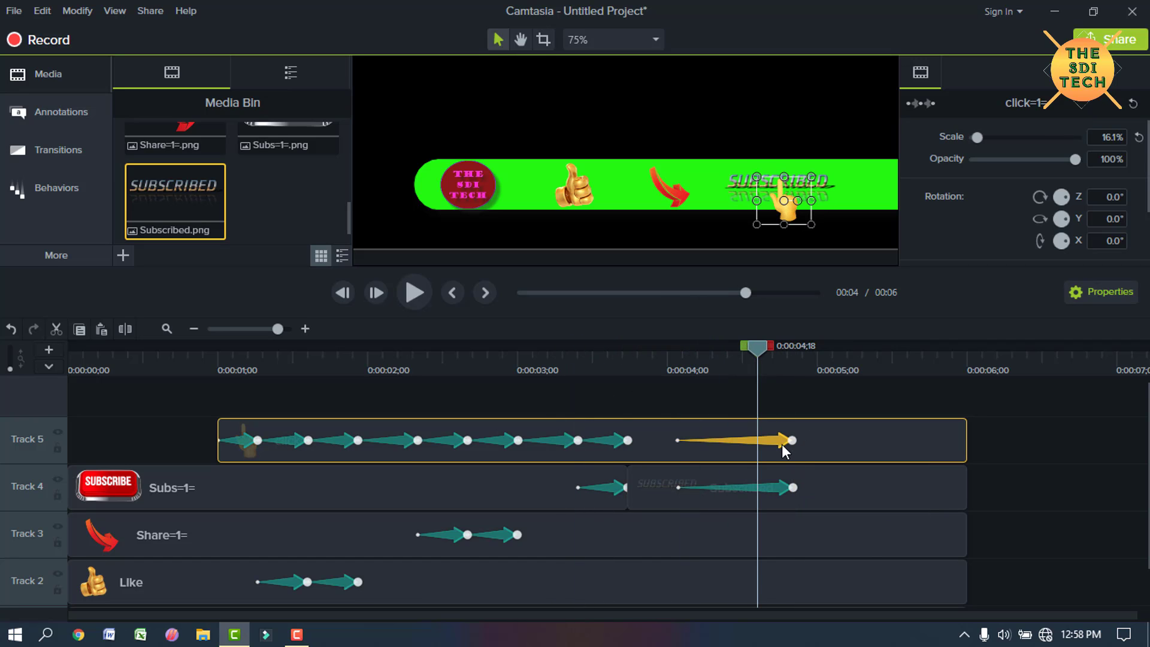
pyautogui.keyDown('ctrl'); pyautogui.click(749, 500); pyautogui.keyUp('ctrl')
pyautogui.moveTo(792, 487); pyautogui.dragTo(727, 494)
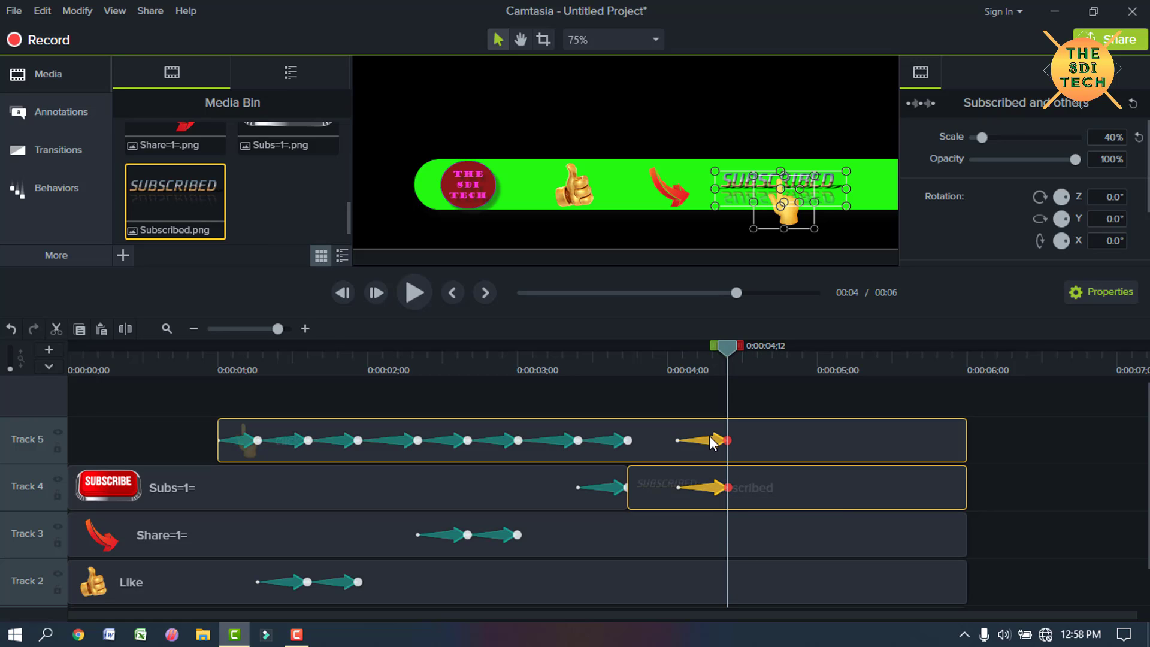
pyautogui.moveTo(709, 443); pyautogui.dragTo(661, 443)
# - Add a hand animation ending at 0:00:04;17 and move the click=1= clip up to a new track above Track 5
pyautogui.moveTo(683, 364); pyautogui.dragTo(753, 391)
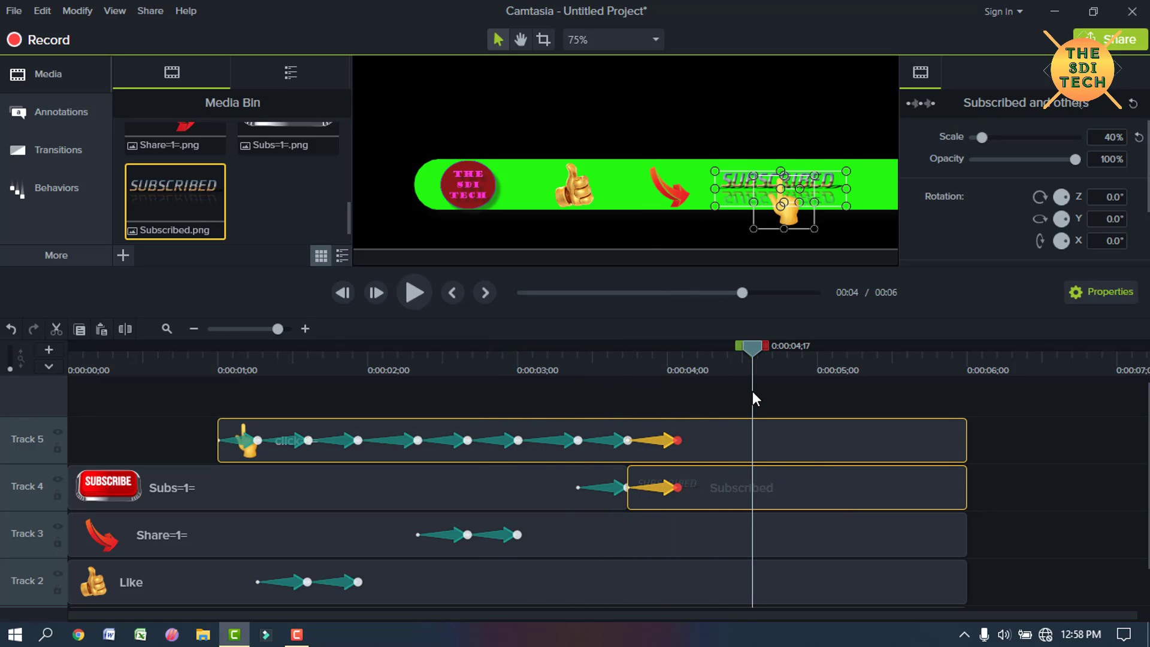
pyautogui.click(695, 170)
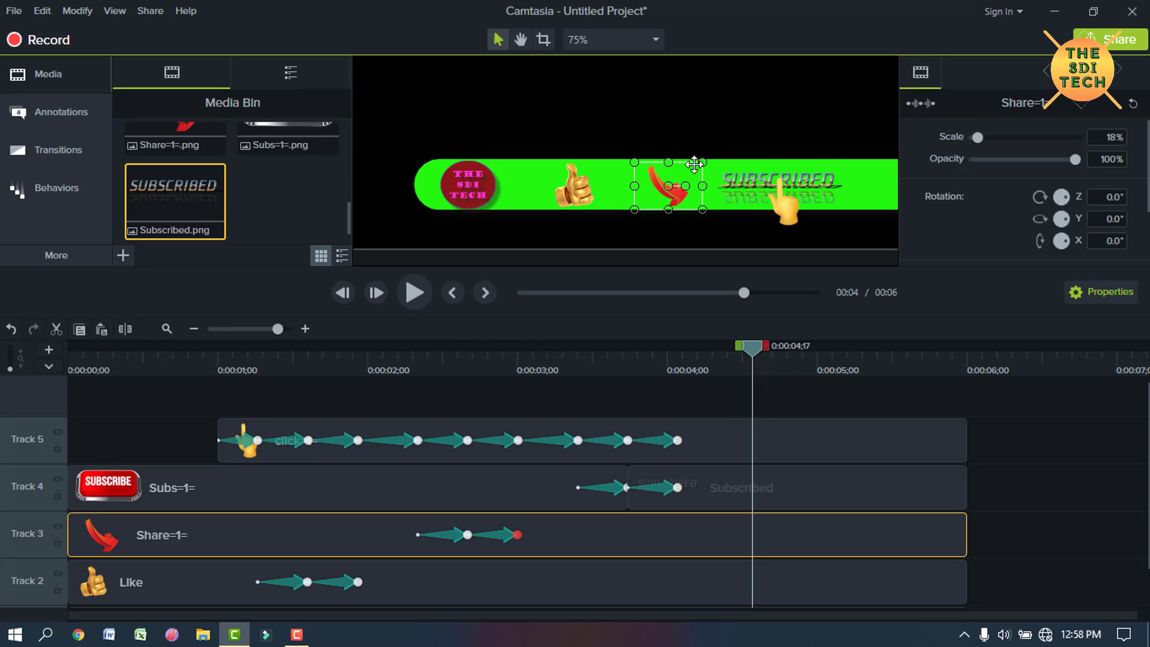
pyautogui.click(611, 108)
pyautogui.moveTo(626, 354); pyautogui.dragTo(617, 402)
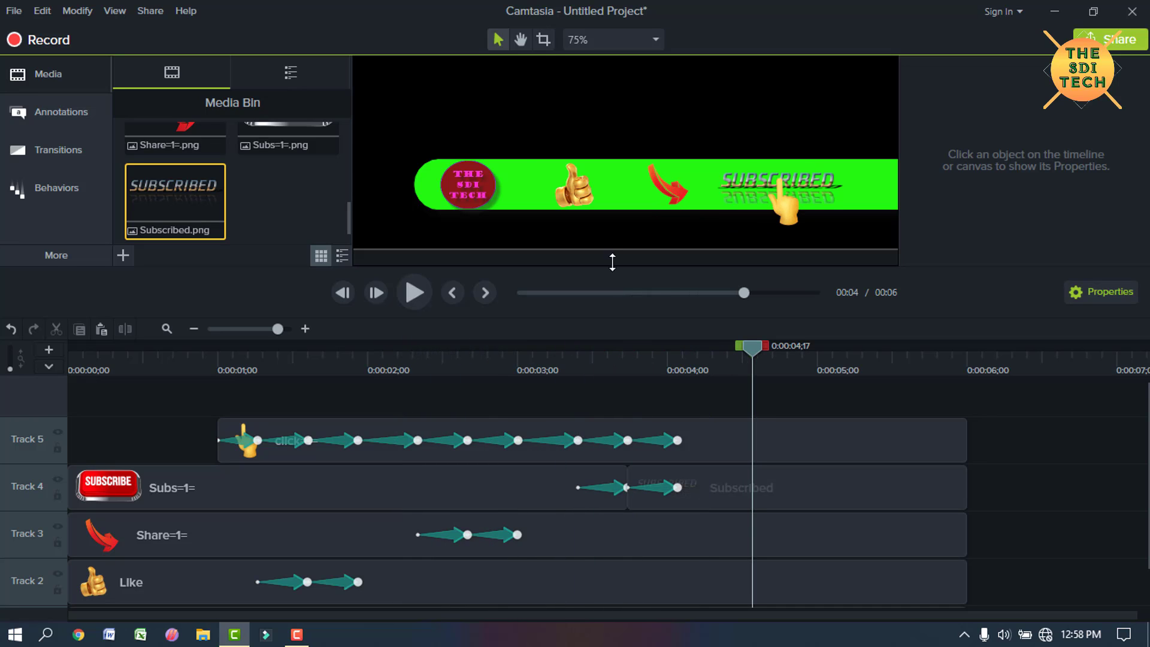
pyautogui.click(520, 40)
pyautogui.moveTo(617, 107); pyautogui.dragTo(429, 110)
pyautogui.click(504, 43)
pyautogui.click(756, 440)
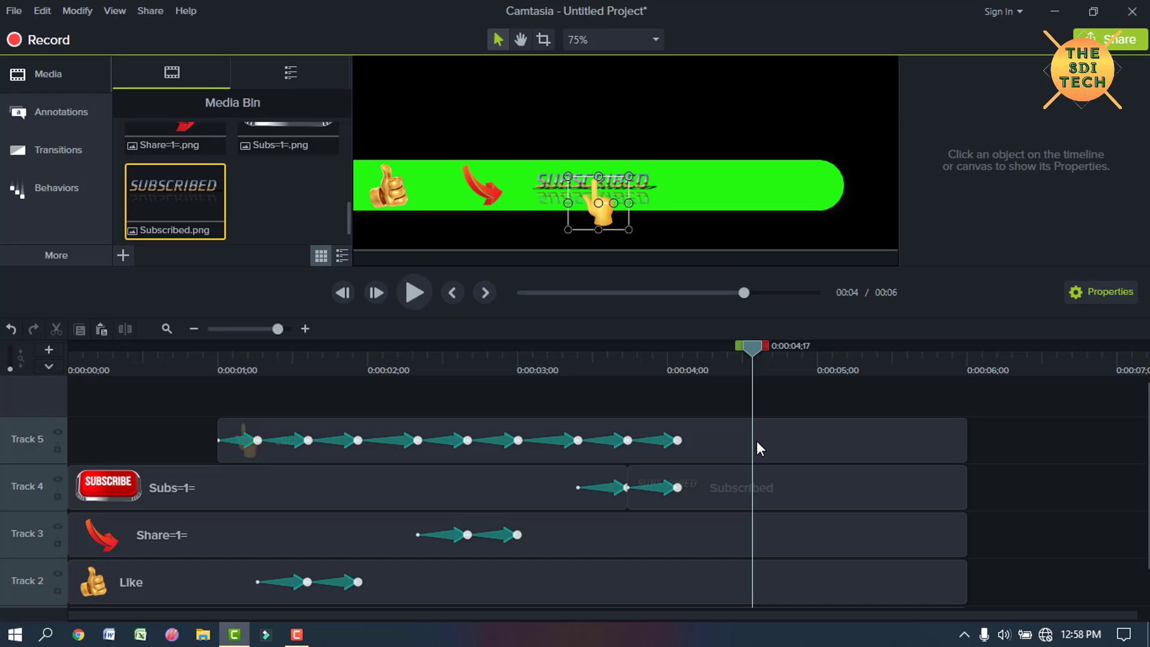
pyautogui.moveTo(734, 441); pyautogui.dragTo(693, 398)
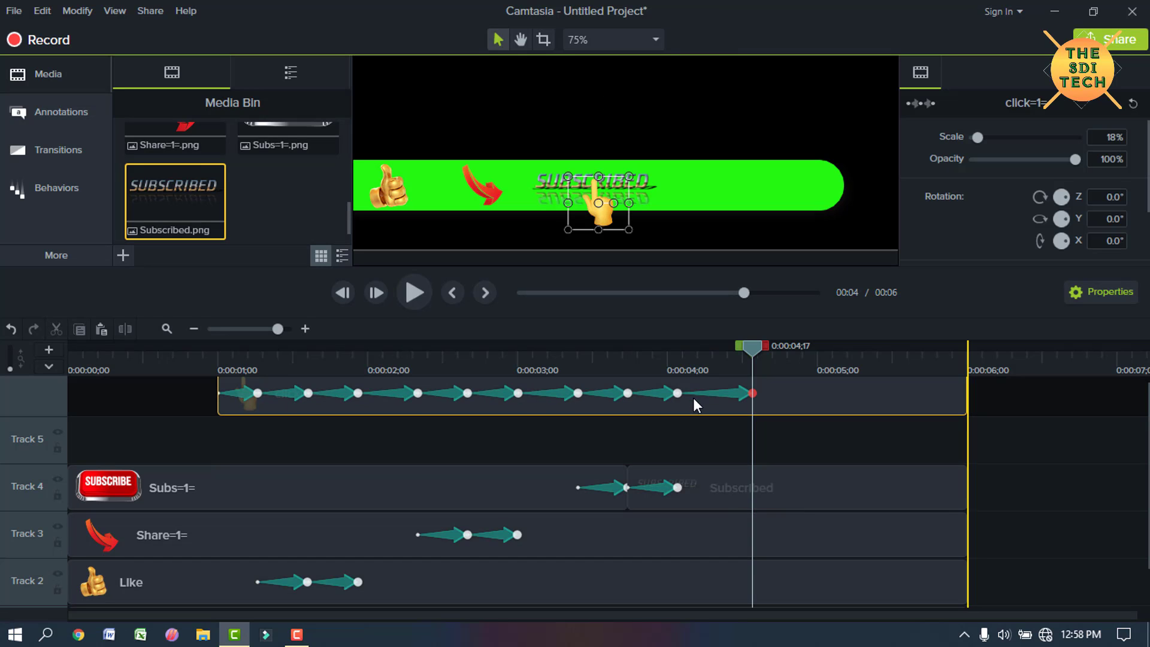
# - Place Bell=1=.png at the start of Track 5 and extend its clip to 0:00:06;00, in line with the other tracks
pyautogui.scroll(1, 207, 170)
pyautogui.scroll(-2, 207, 169)
pyautogui.moveTo(174, 158); pyautogui.dragTo(57, 473)
pyautogui.moveTo(816, 442); pyautogui.dragTo(974, 441)
pyautogui.click(724, 394)
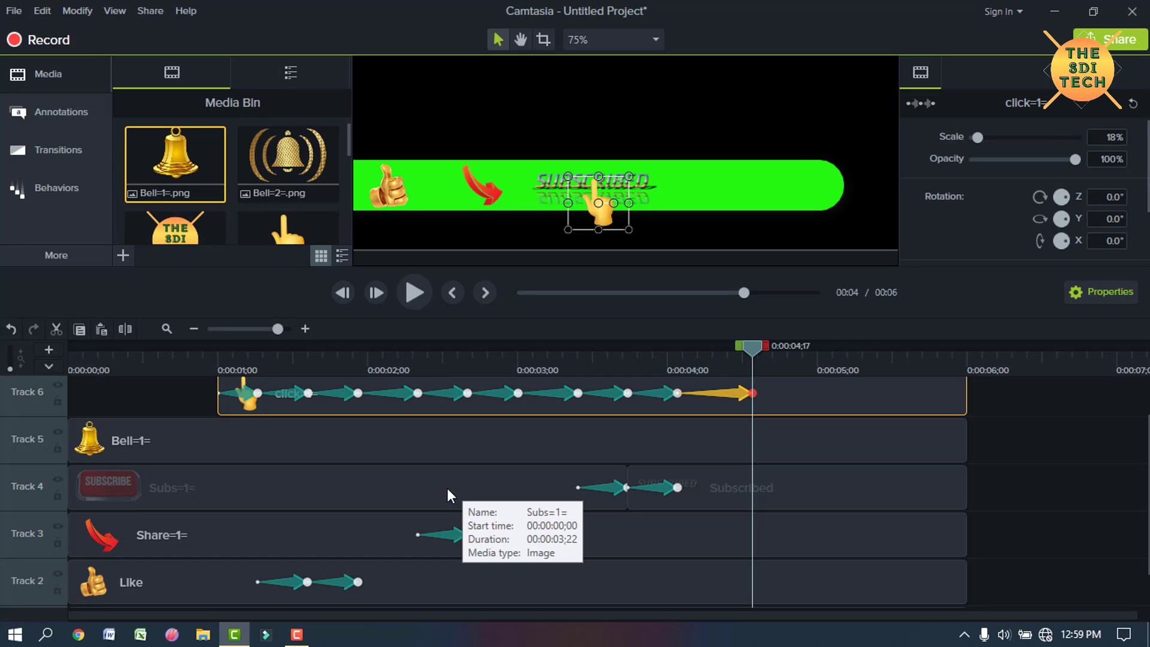
# - Copy the Share=1= clip's properties and paste them onto the Bell=1= clip
pyautogui.rightClick(333, 524)
pyautogui.click(465, 419)
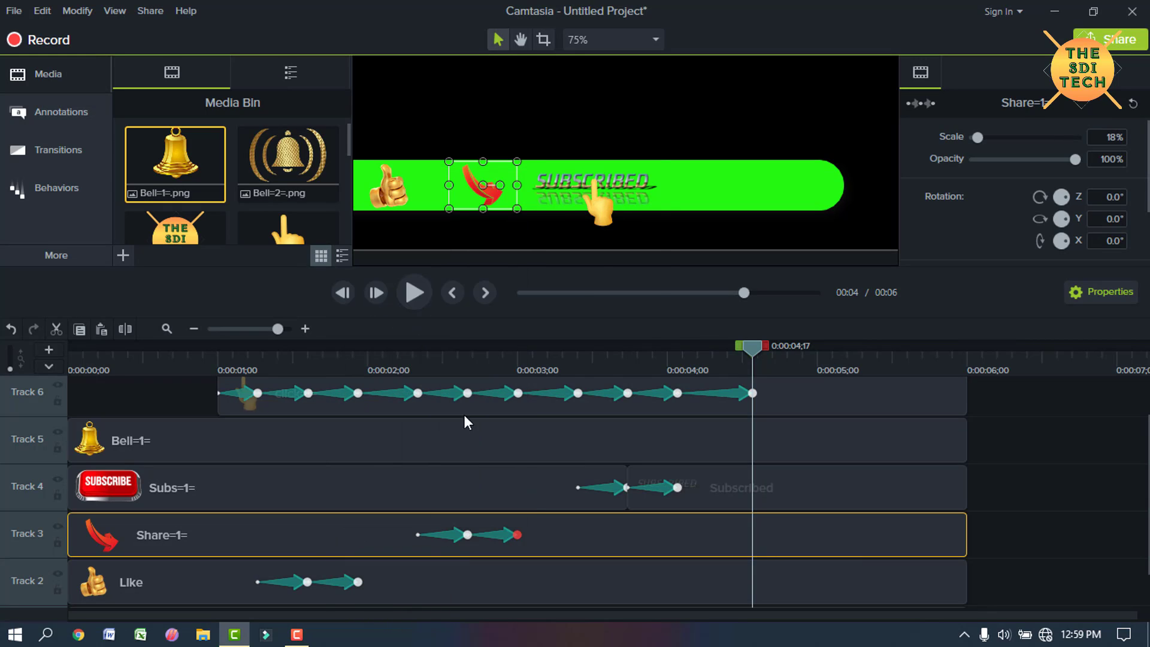
pyautogui.rightClick(472, 421)
pyautogui.click(519, 254)
# - Move the bell horizontally to the right end of the green banner, beyond the Subscribed text
pyautogui.hotkey('shift', 'Right')
pyautogui.hotkey('shift', 'Right')
pyautogui.hotkey('shift', 'Right')
pyautogui.hotkey('shift', 'Right')
pyautogui.hotkey('shift', 'Right')
pyautogui.hotkey('shift', 'Right')
pyautogui.hotkey('shift', 'Right')
pyautogui.hotkey('shift', 'Right')
pyautogui.hotkey('shift', 'Right')
pyautogui.hotkey('shift', 'Right')
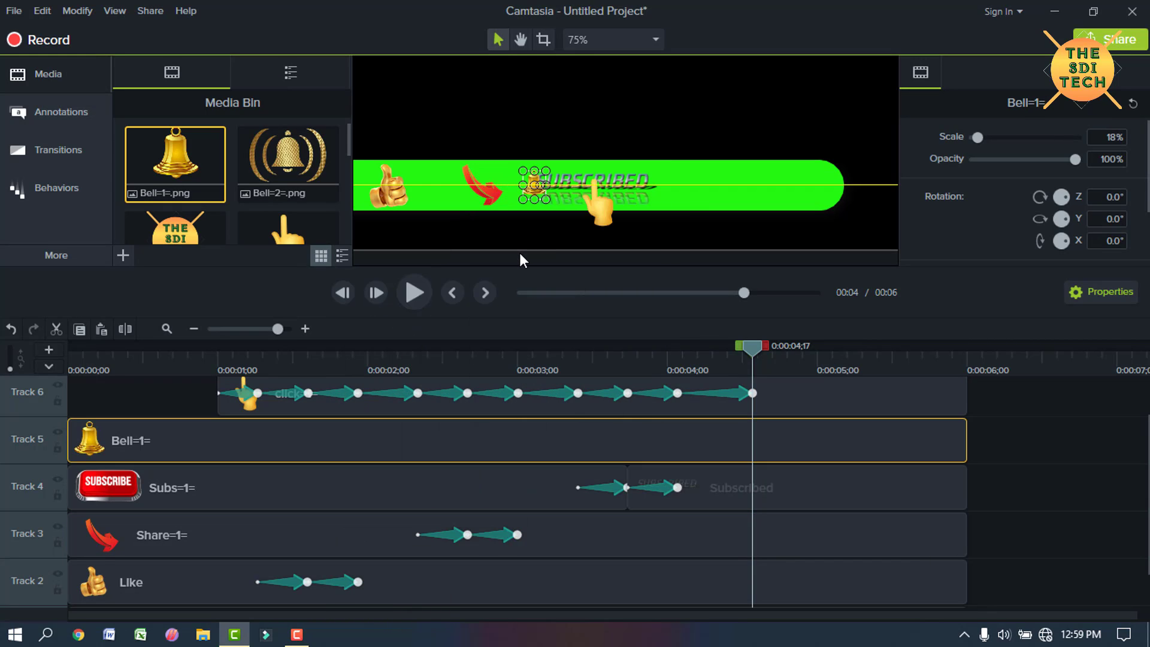
pyautogui.hotkey('shift', 'Right')
pyautogui.hotkey('shift', 'Right')
pyautogui.hotkey('shift', 'Right')
pyautogui.hotkey('shift', 'Right')
pyautogui.hotkey('shift', 'Right')
pyautogui.hotkey('shift', 'Right')
pyautogui.hotkey('shift', 'Right')
pyautogui.hotkey('shift', 'Right')
pyautogui.hotkey('shift', 'Right')
pyautogui.hotkey('shift', 'Right')
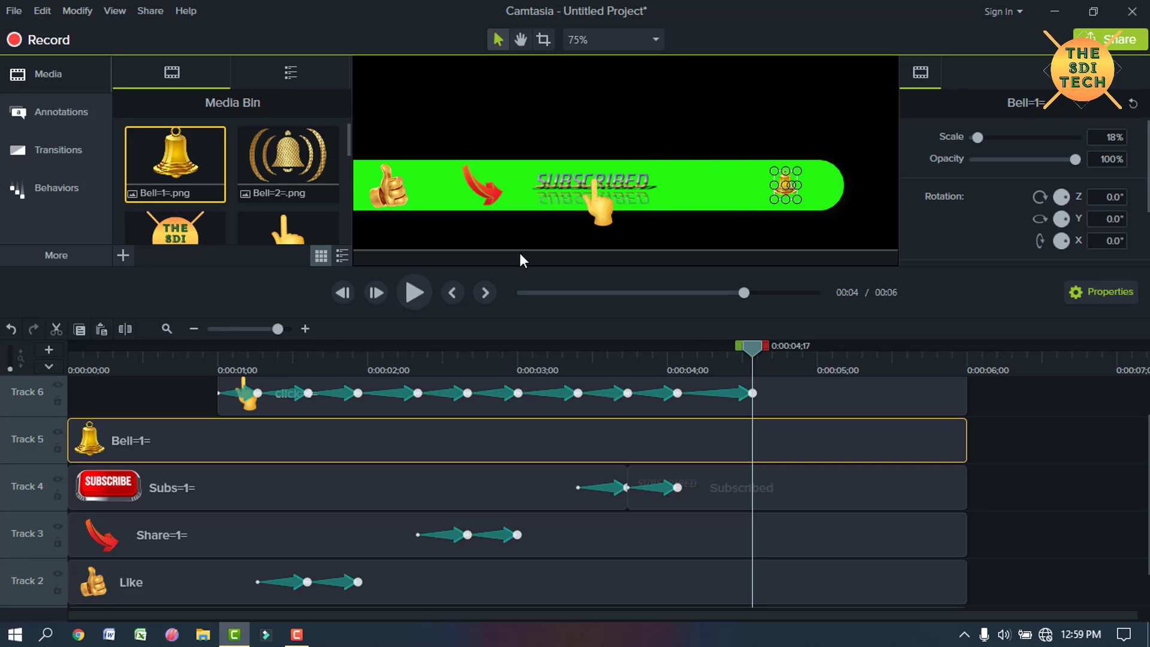
# - Set the bell's scale to 25% so it fits within the banner
pyautogui.press('Return')
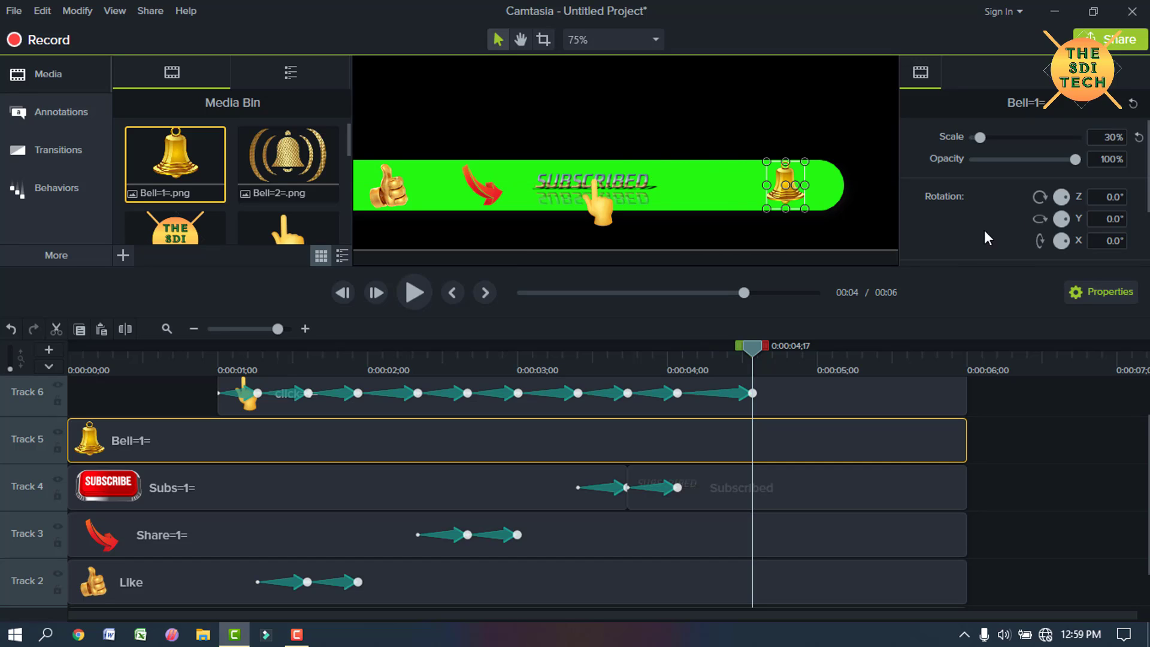
pyautogui.click(962, 235)
pyautogui.click(834, 107)
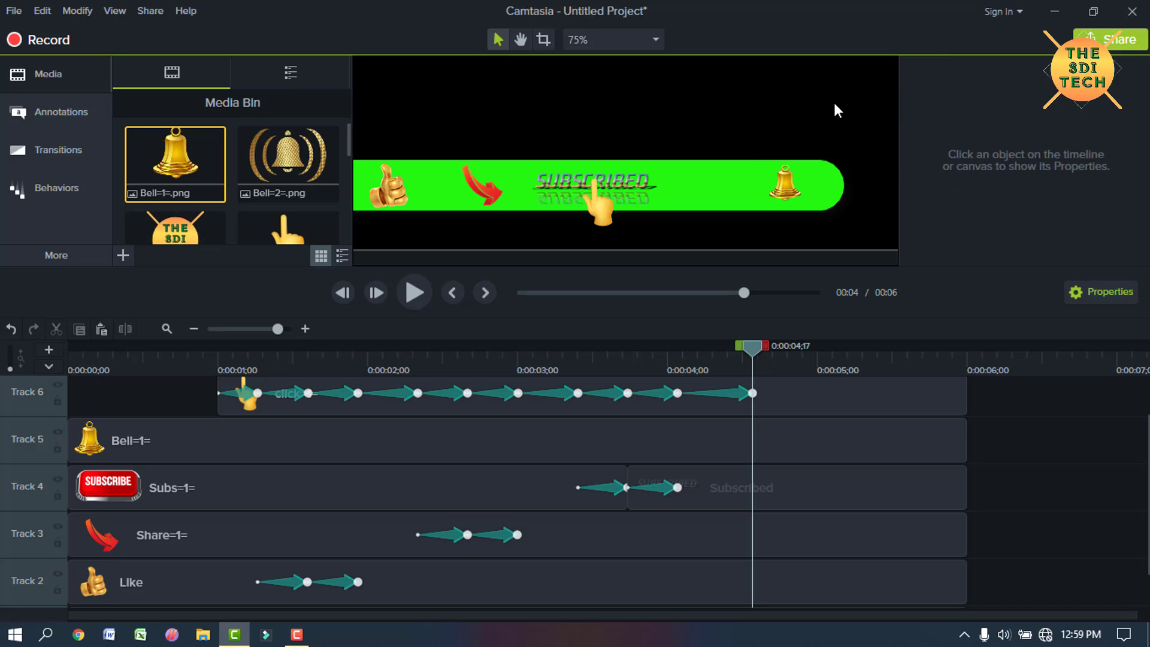
pyautogui.click(787, 185)
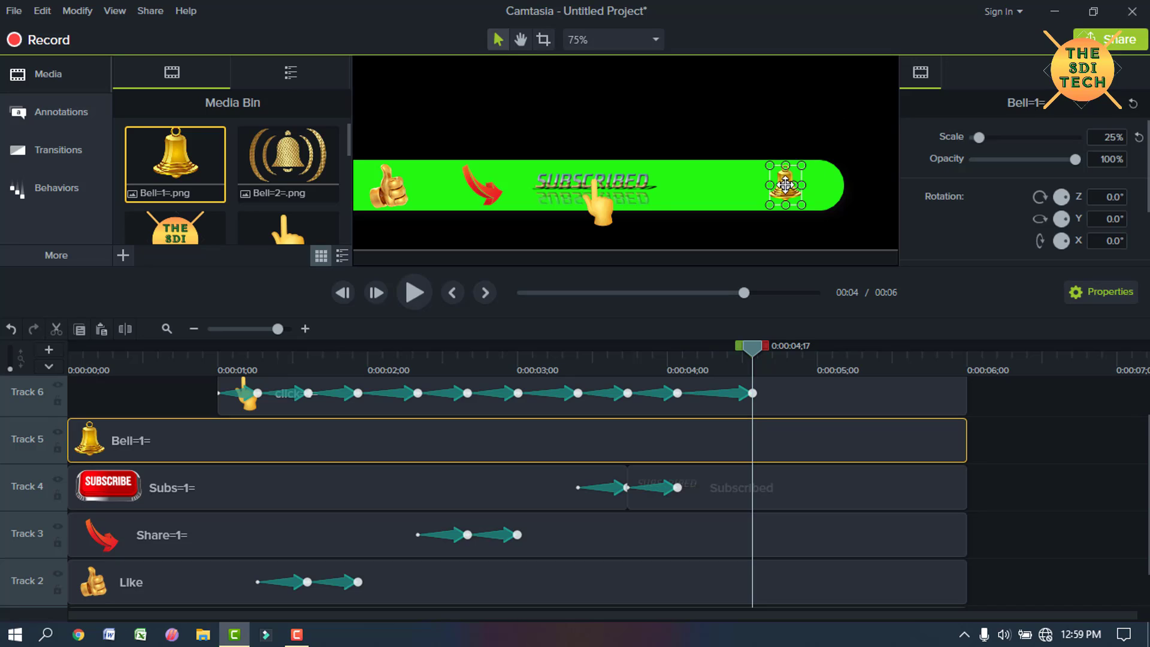
pyautogui.click(789, 130)
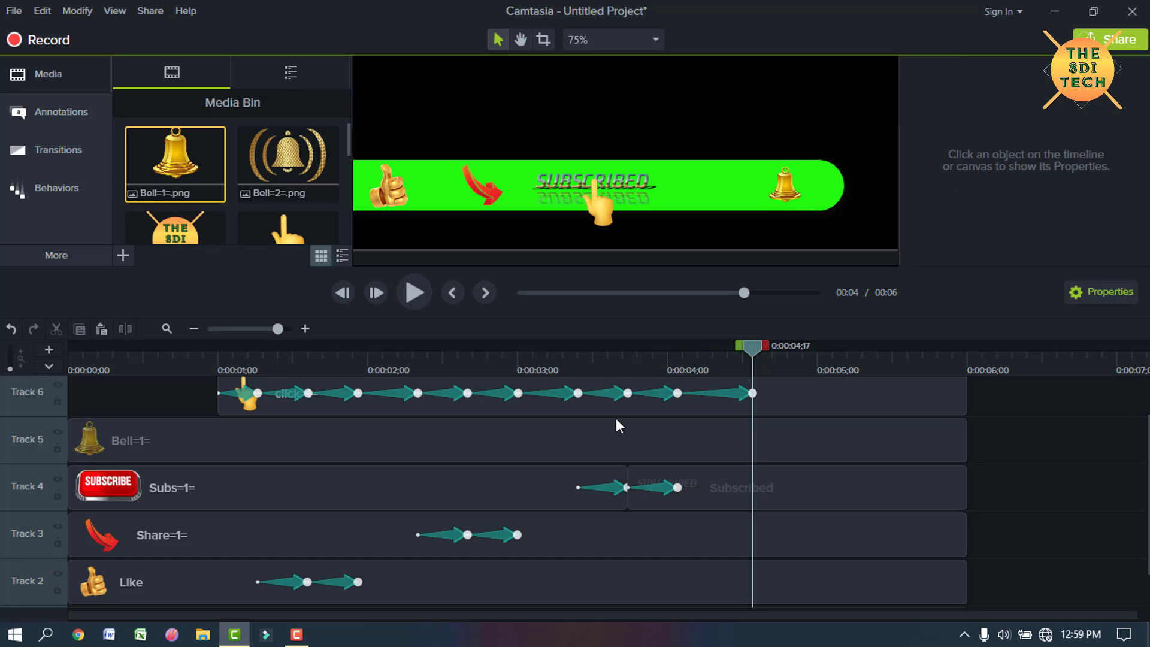
# - Move the hand onto the bell at the end of its last animation and shorten that animation slightly
pyautogui.scroll(1, 616, 419)
pyautogui.click(751, 449)
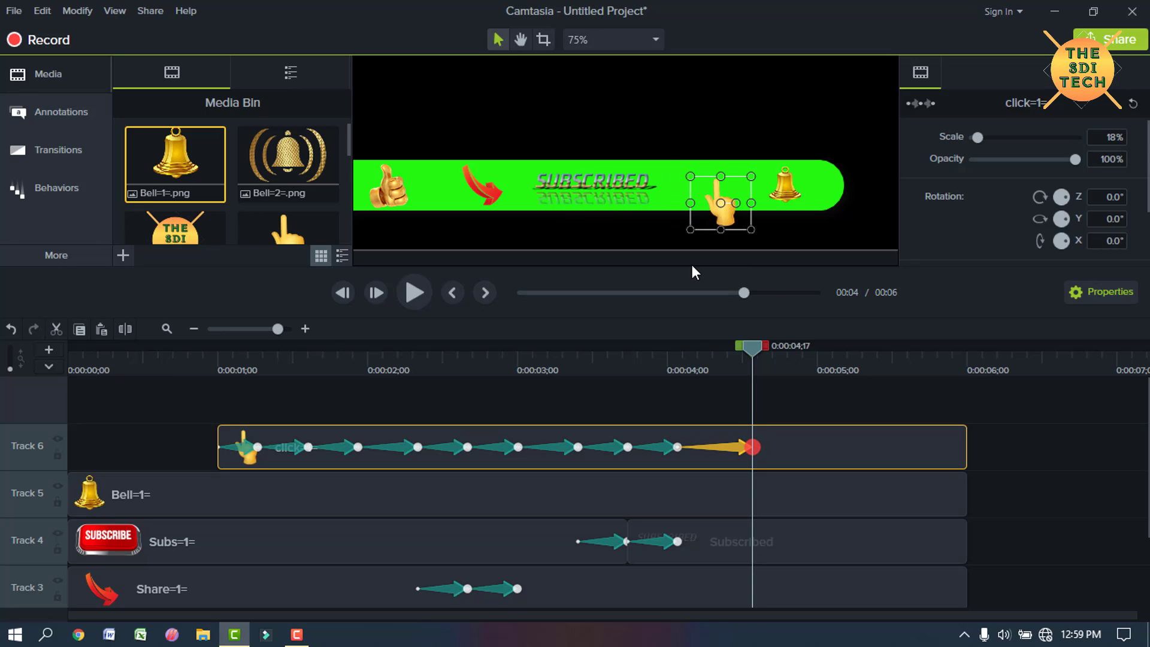
pyautogui.click(709, 401)
pyautogui.click(753, 448)
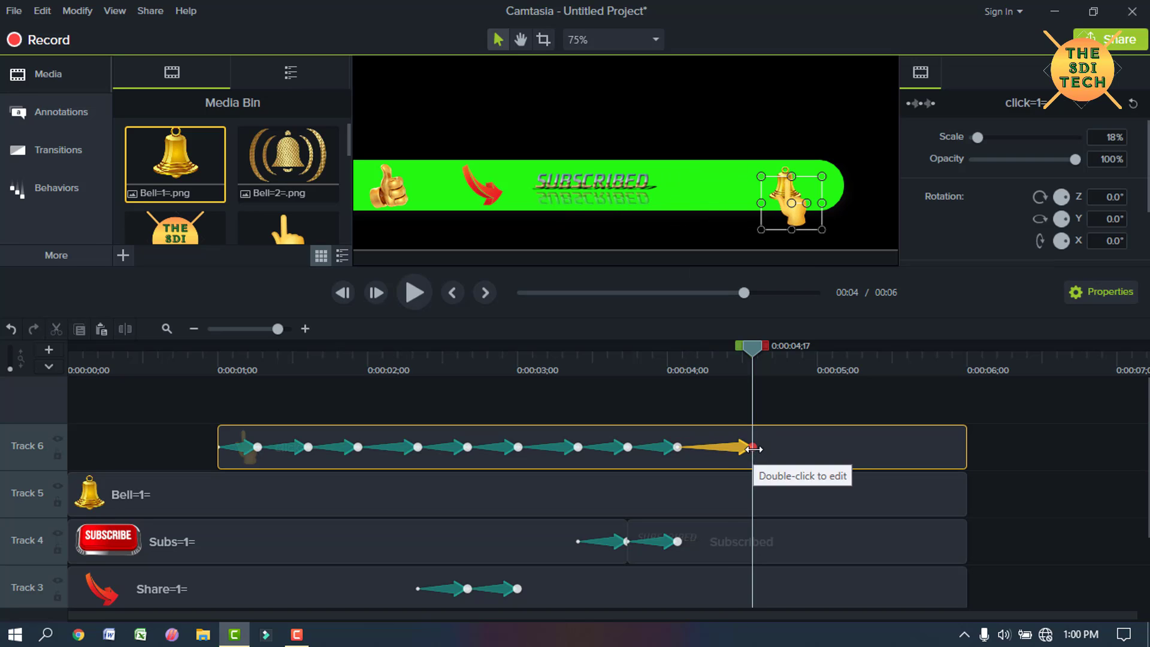
pyautogui.moveTo(753, 448); pyautogui.dragTo(738, 447)
# - Add an animation to both the click=1= and Bell=1= clips, running from 0:00:04;24 to 0:00:05;16
pyautogui.moveTo(739, 341); pyautogui.dragTo(850, 363)
pyautogui.keyDown('ctrl'); pyautogui.click(773, 490); pyautogui.keyUp('ctrl')
pyautogui.hotkey('shift', 'a')
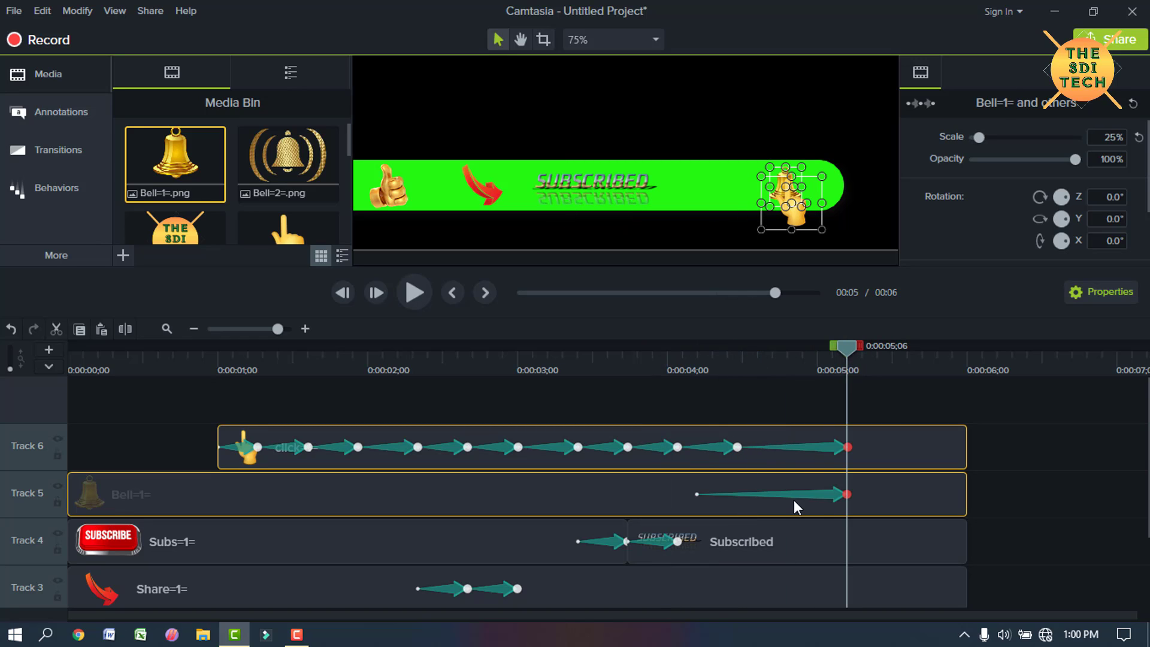
pyautogui.click(811, 444)
pyautogui.keyDown('ctrl'); pyautogui.click(807, 490); pyautogui.keyUp('ctrl')
pyautogui.moveTo(841, 495); pyautogui.dragTo(888, 495)
pyautogui.click(752, 496)
pyautogui.moveTo(751, 495); pyautogui.dragTo(796, 495)
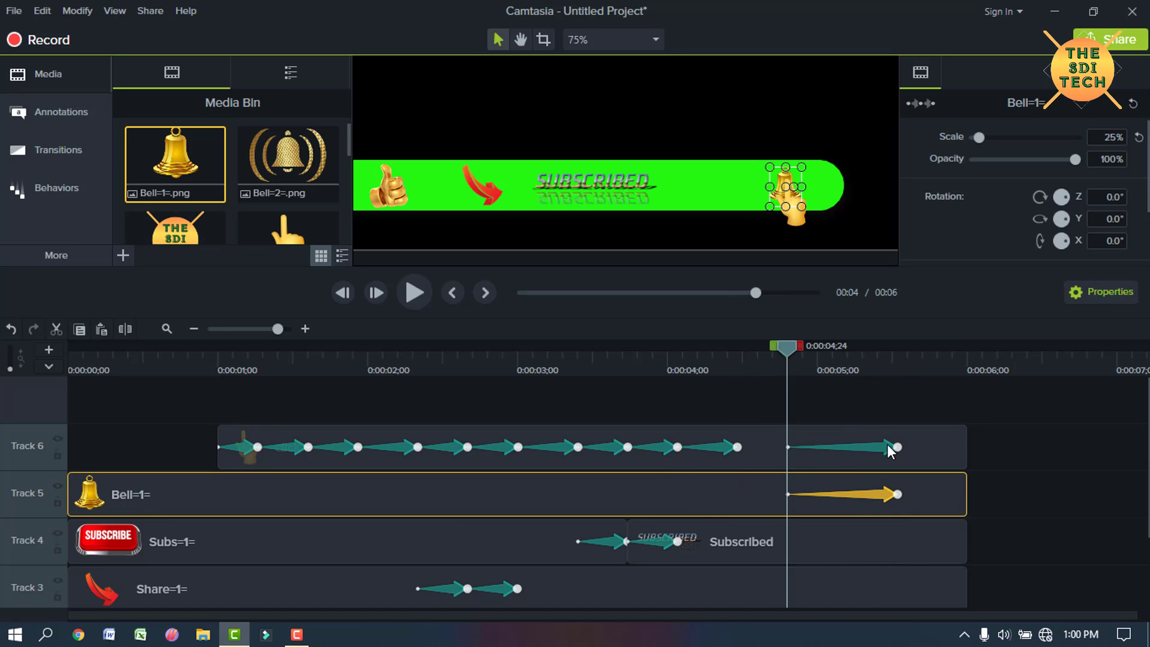
# - At 0:00:05;16, set the hand's scale to 8% and the bell's scale to 10%, and reposition the hand over the bell
pyautogui.click(887, 446)
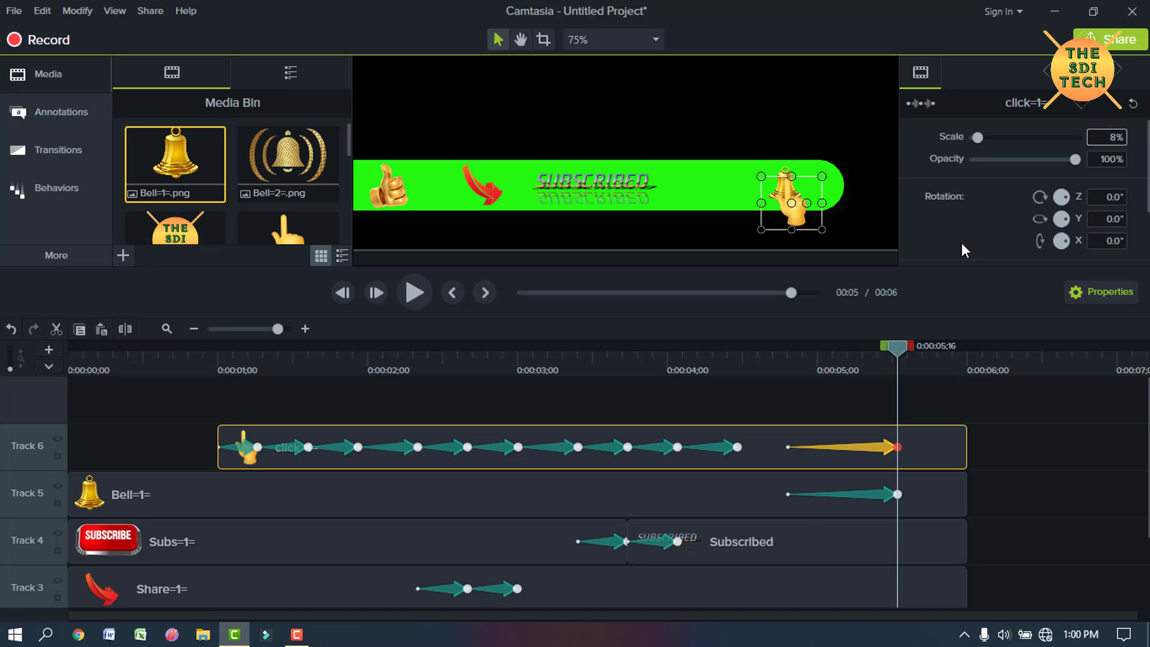
pyautogui.click(897, 495)
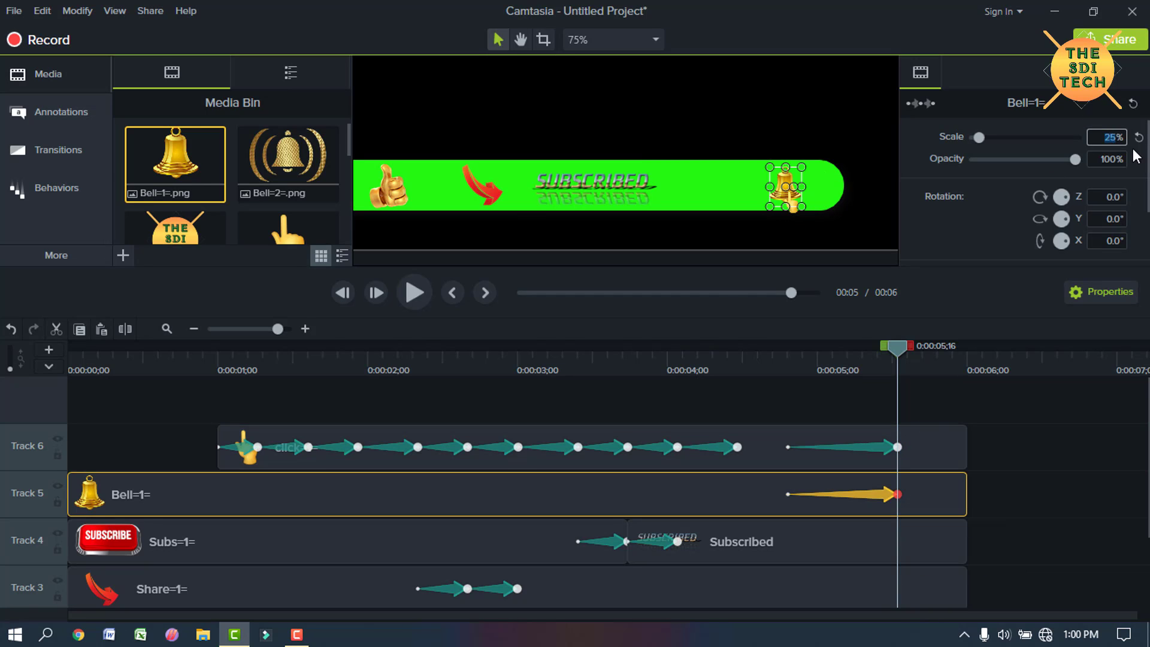
pyautogui.click(883, 242)
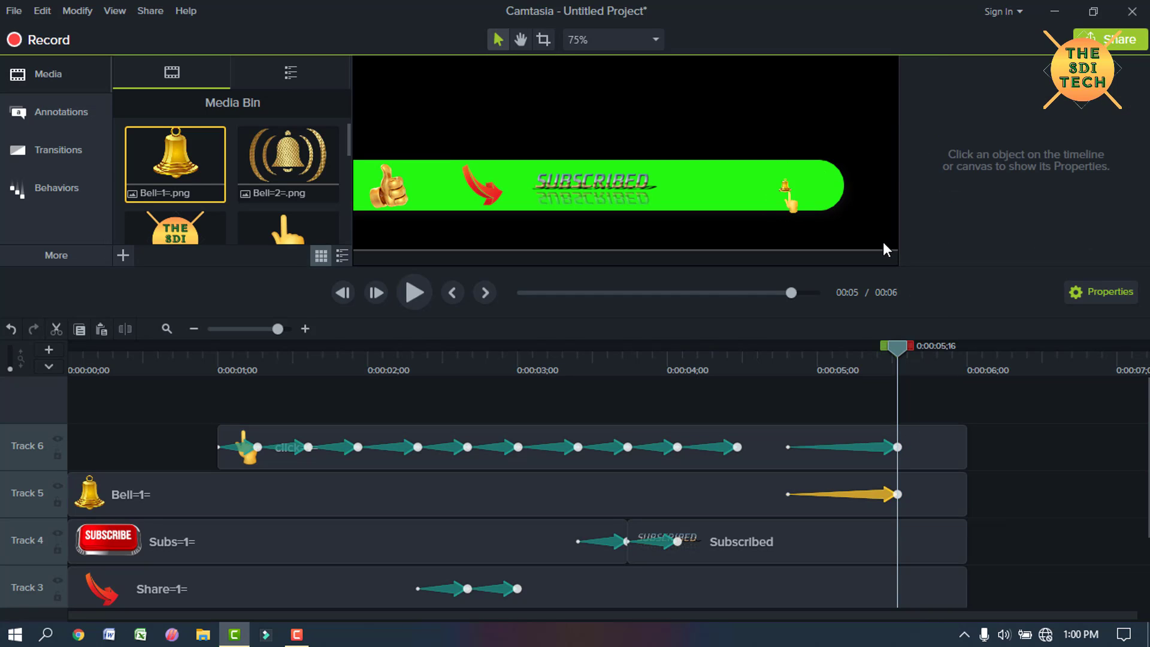
pyautogui.click(923, 449)
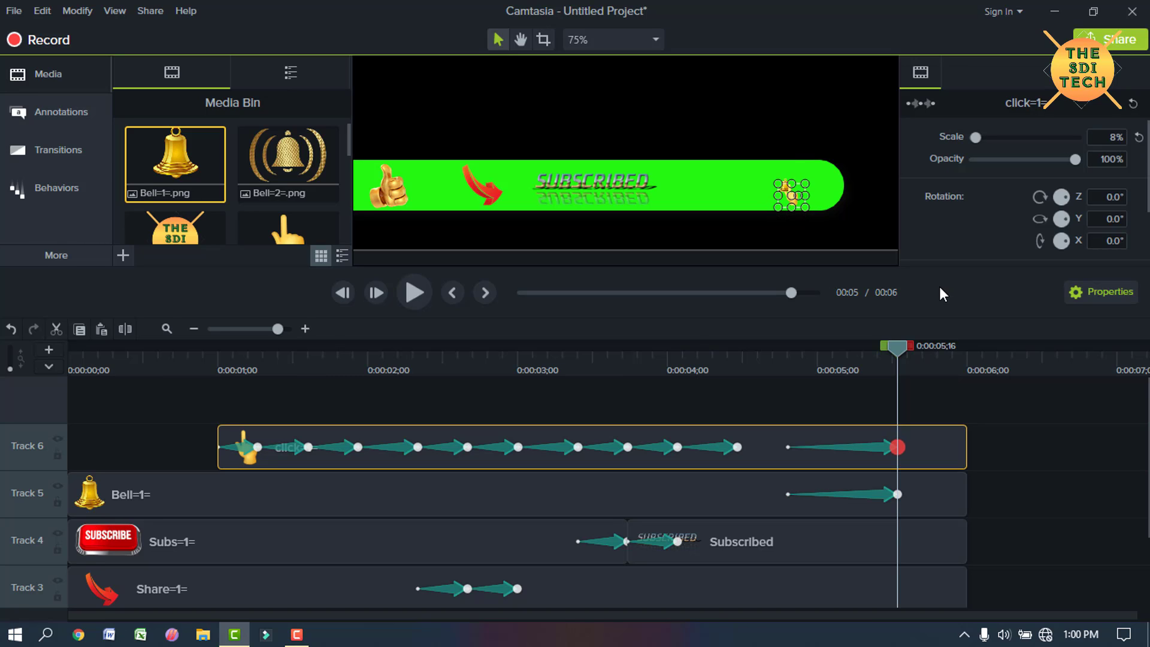
pyautogui.click(846, 405)
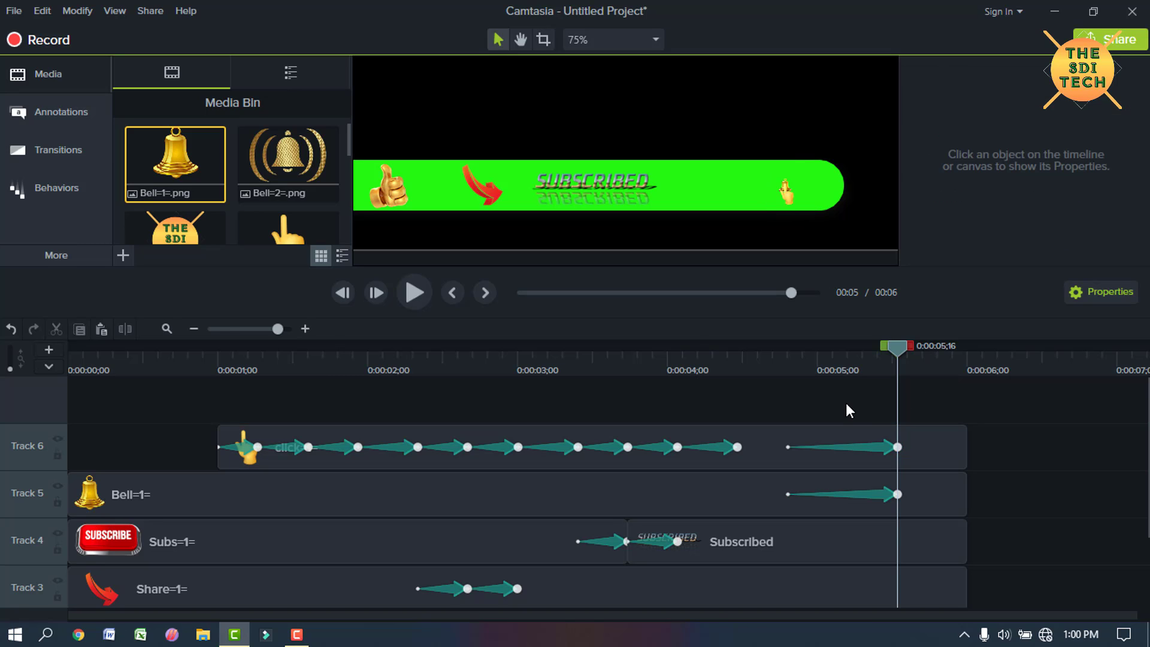
# - Shorten the hand and bell animations and move them back to end at 0:00:04;24, directly after the hand's previous animation
pyautogui.click(890, 447)
pyautogui.keyDown('ctrl'); pyautogui.click(879, 491); pyautogui.keyUp('ctrl')
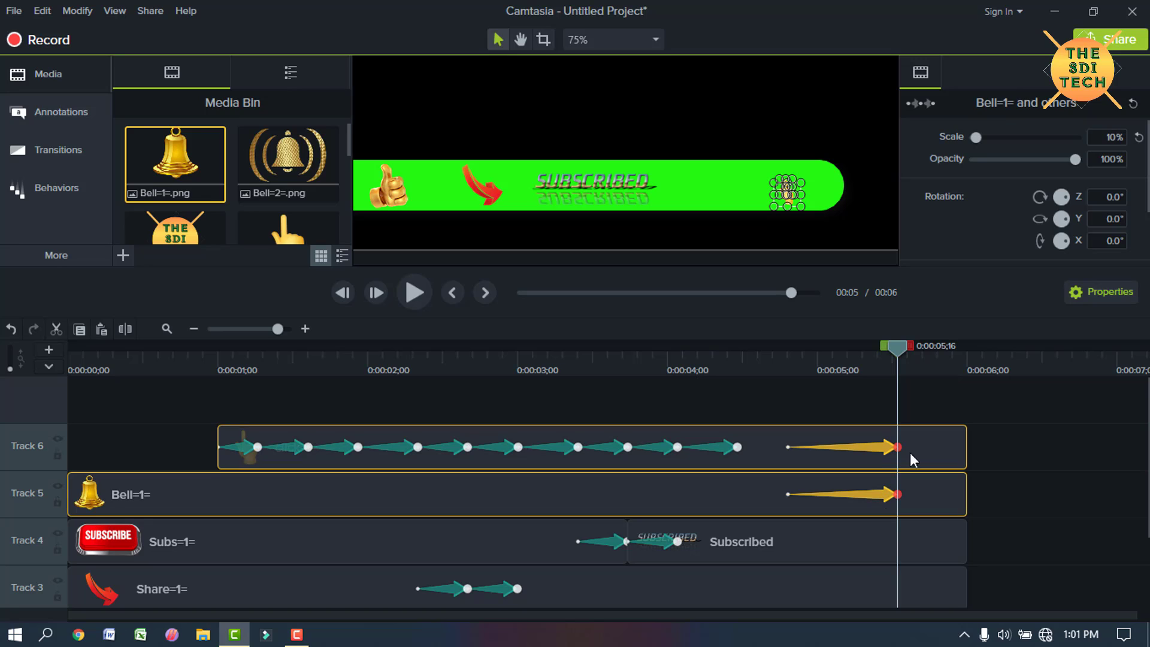
pyautogui.moveTo(898, 446); pyautogui.dragTo(765, 448)
# - Split the Bell=1= clip at 0:00:04;24 and remove the part after the split
pyautogui.doubleClick(790, 495)
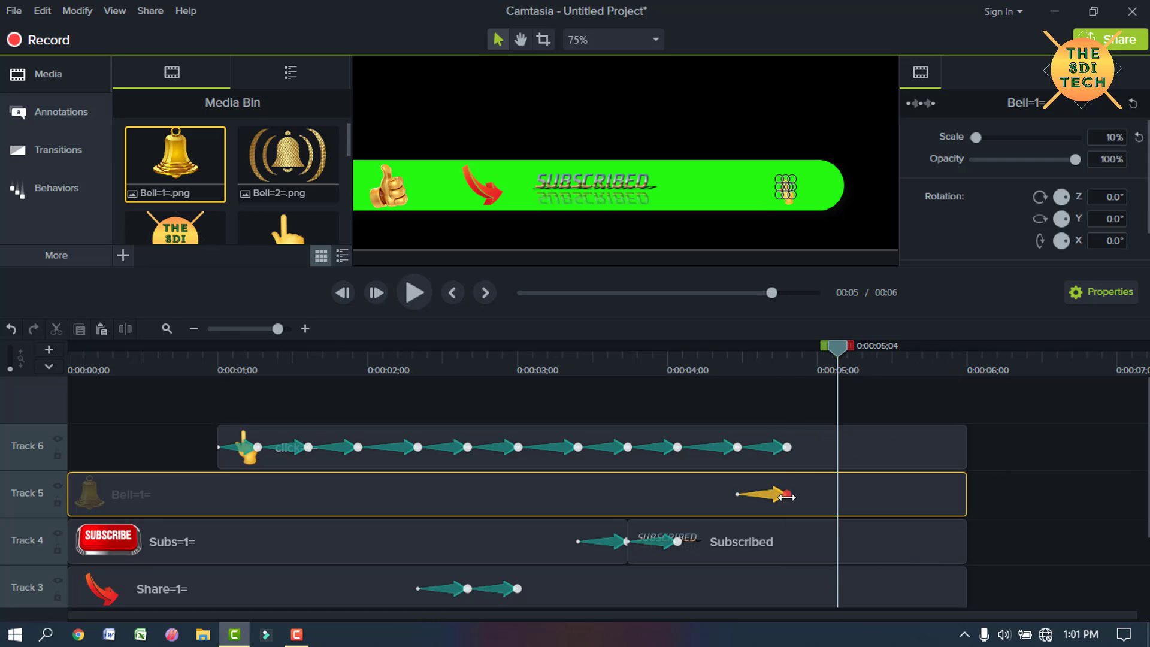
pyautogui.click(128, 328)
pyautogui.moveTo(868, 494); pyautogui.dragTo(1108, 449)
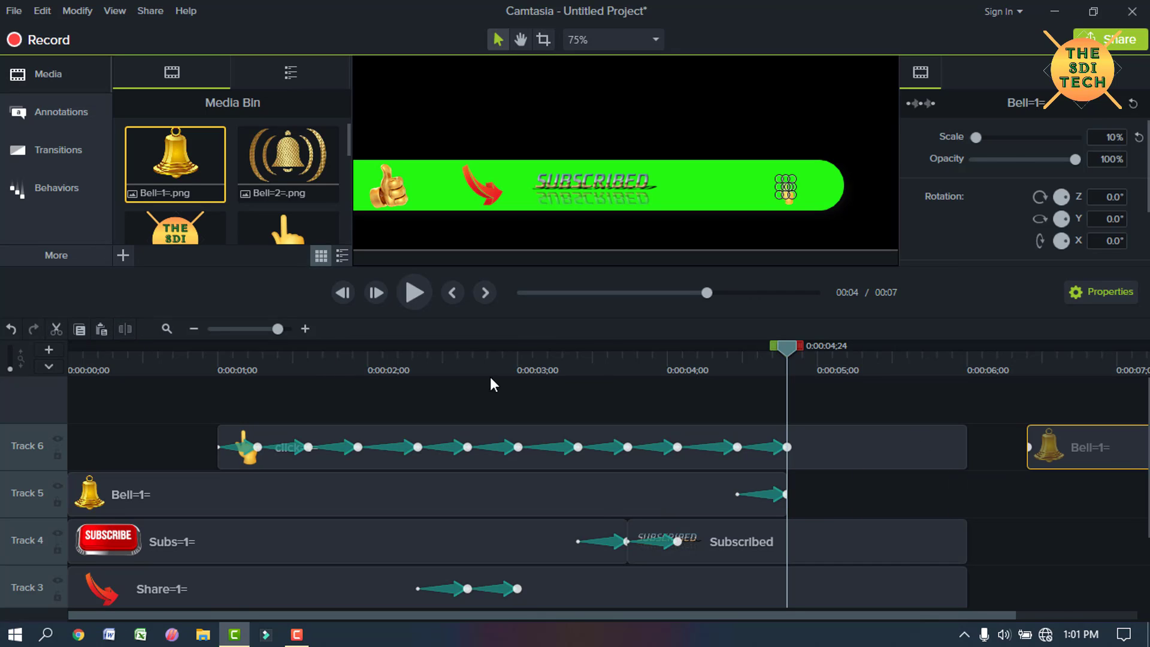
pyautogui.click(55, 330)
# - Place Bell=2=.png on Track 5 at 0:00:04;24 and paste the Bell=1= clip's properties onto it
pyautogui.moveTo(281, 166); pyautogui.dragTo(743, 508)
pyautogui.rightClick(653, 480)
pyautogui.click(700, 275)
pyautogui.rightClick(911, 493)
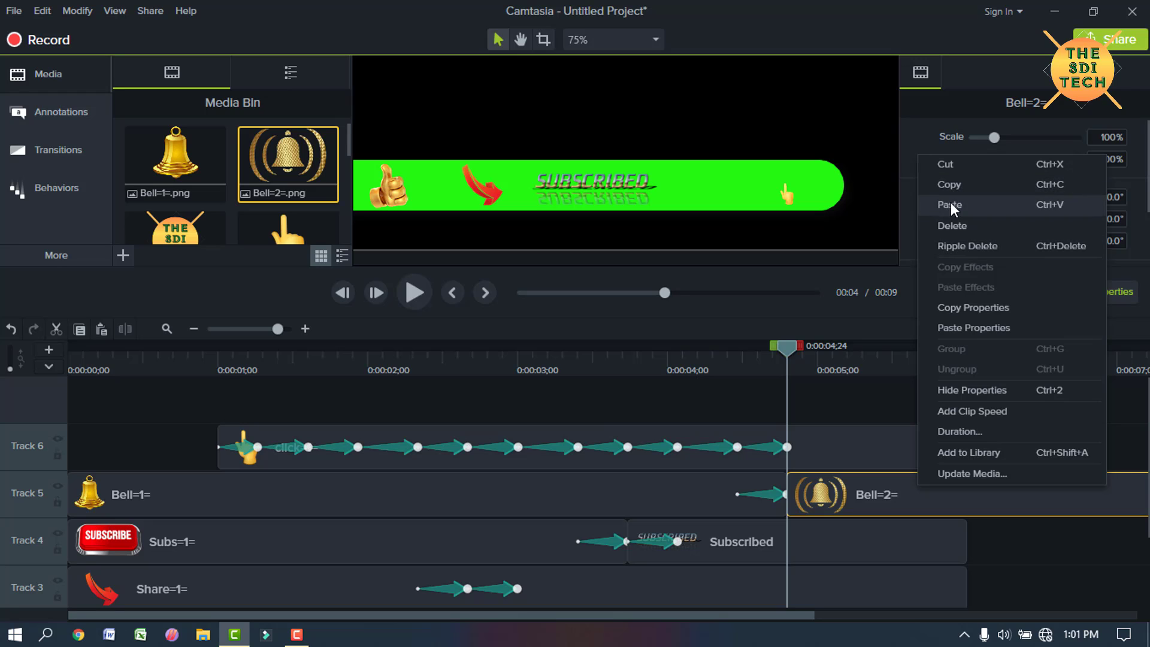
pyautogui.click(963, 327)
# - Trim the end of the Bell=2= clip to 0:00:06;00, in line with the other tracks
pyautogui.moveTo(795, 615); pyautogui.dragTo(1118, 616)
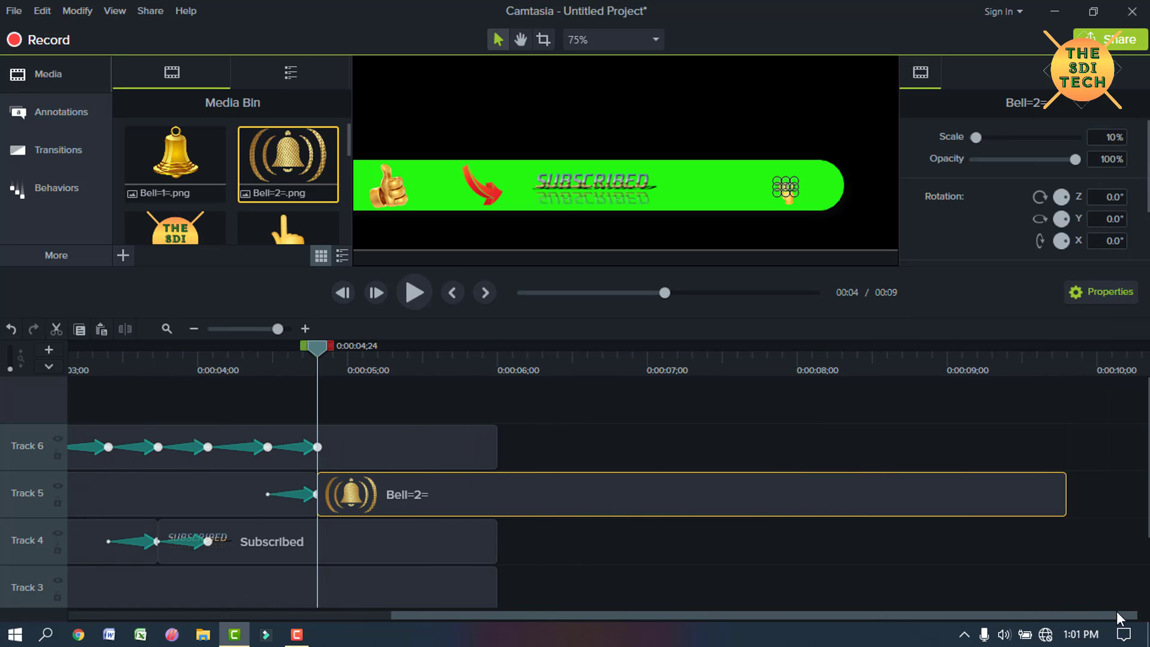
pyautogui.moveTo(1066, 500); pyautogui.dragTo(496, 498)
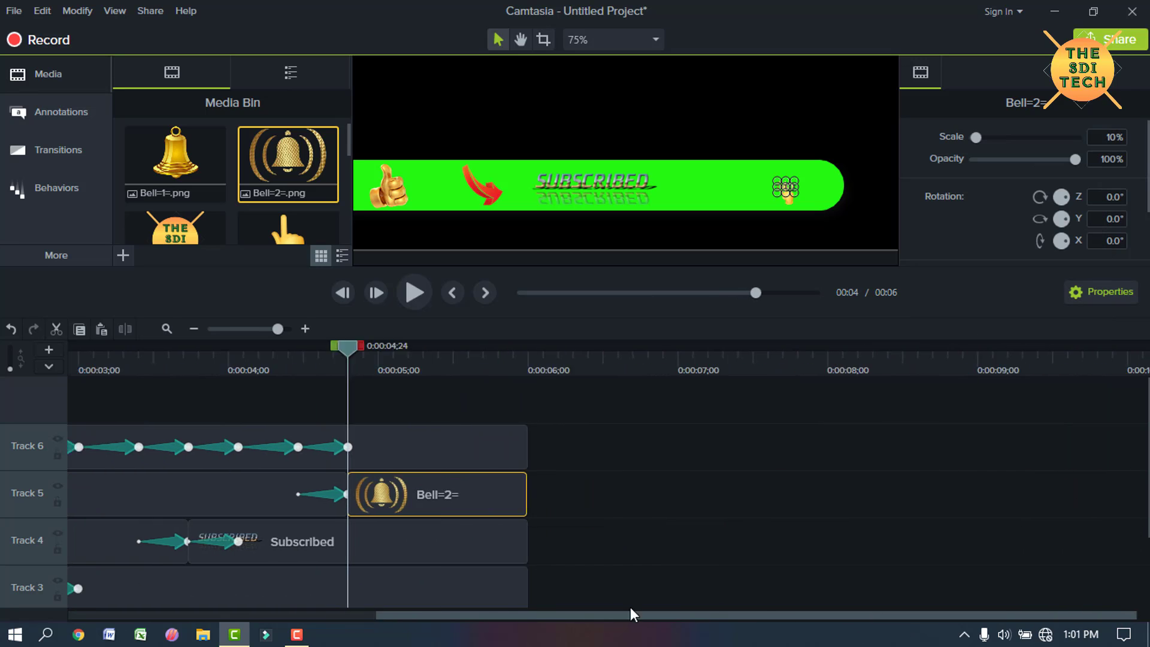
pyautogui.click(896, 413)
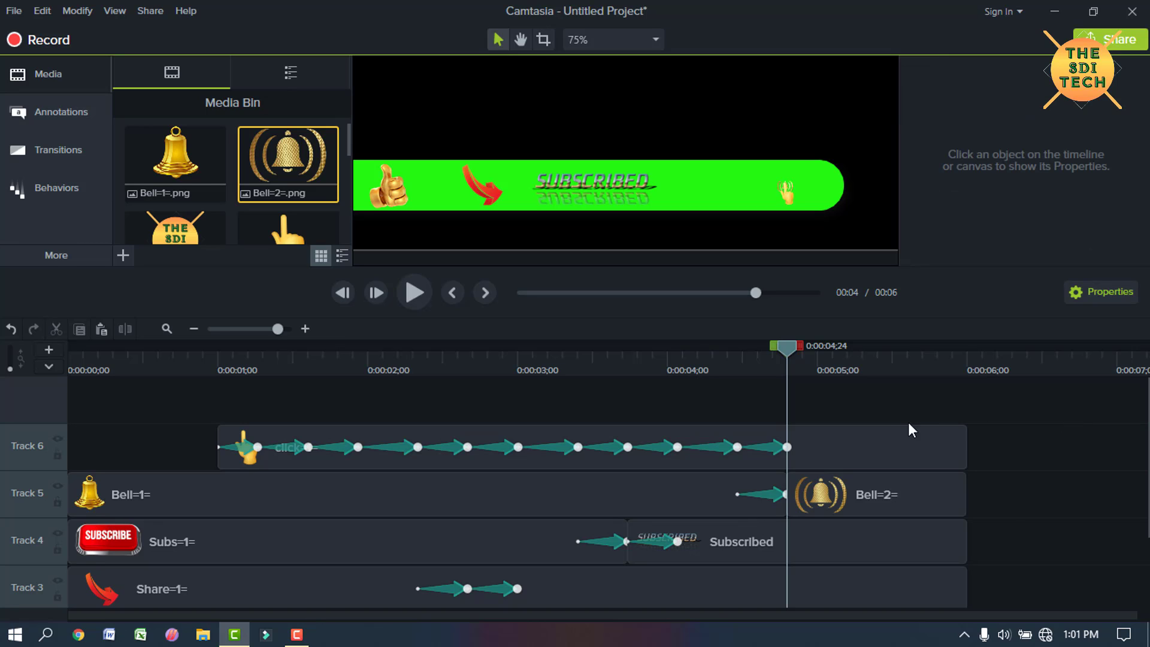
# - Add an animation to both the click=1= and Bell=2= clips, ending at 0:00:05;14
pyautogui.click(838, 444)
pyautogui.click(836, 358)
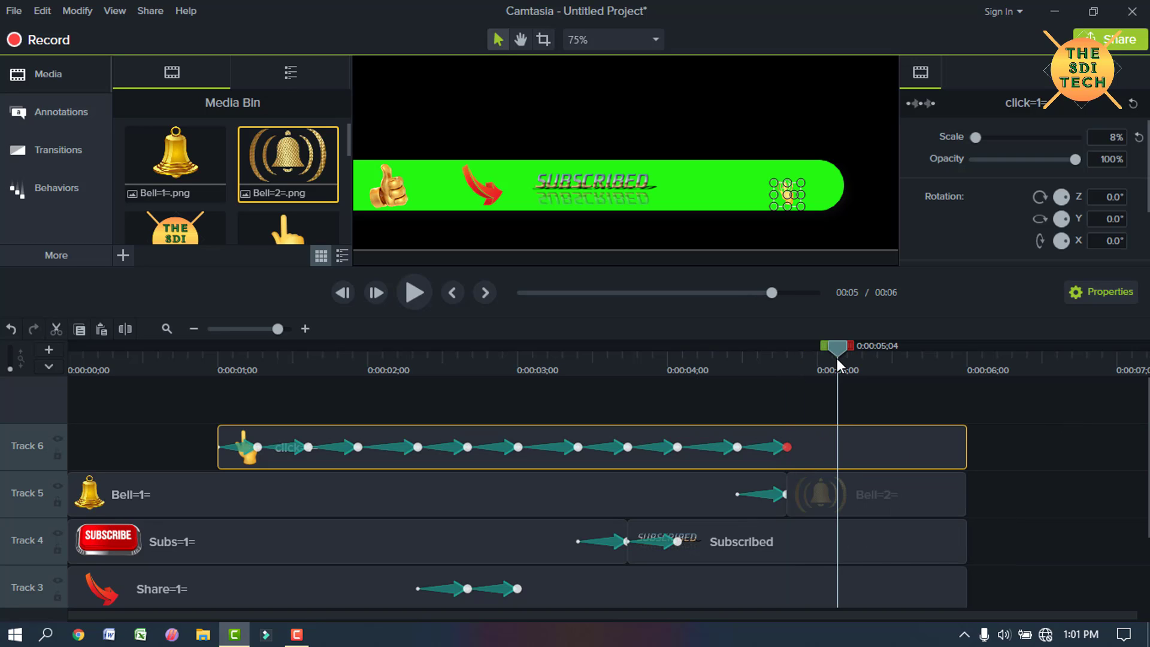
pyautogui.keyDown('ctrl'); pyautogui.click(845, 483); pyautogui.keyUp('ctrl')
pyautogui.moveTo(840, 350); pyautogui.dragTo(888, 353)
pyautogui.hotkey('shift', 'a')
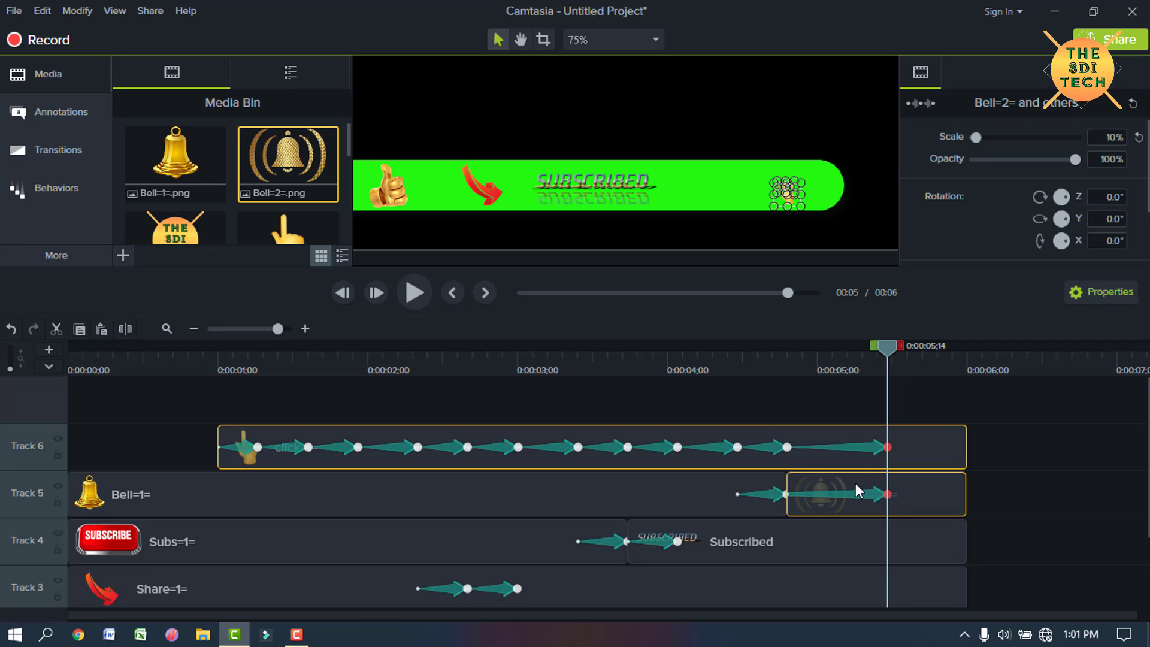
# - Shift the new click=1= and Bell=2= animations so that both end at 0:00:05;19
pyautogui.keyDown('ctrl'); pyautogui.click(858, 482); pyautogui.keyUp('ctrl')
pyautogui.keyDown('ctrl'); pyautogui.click(850, 493); pyautogui.keyUp('ctrl')
pyautogui.moveTo(850, 494); pyautogui.dragTo(909, 493)
pyautogui.click(864, 412)
pyautogui.click(889, 495)
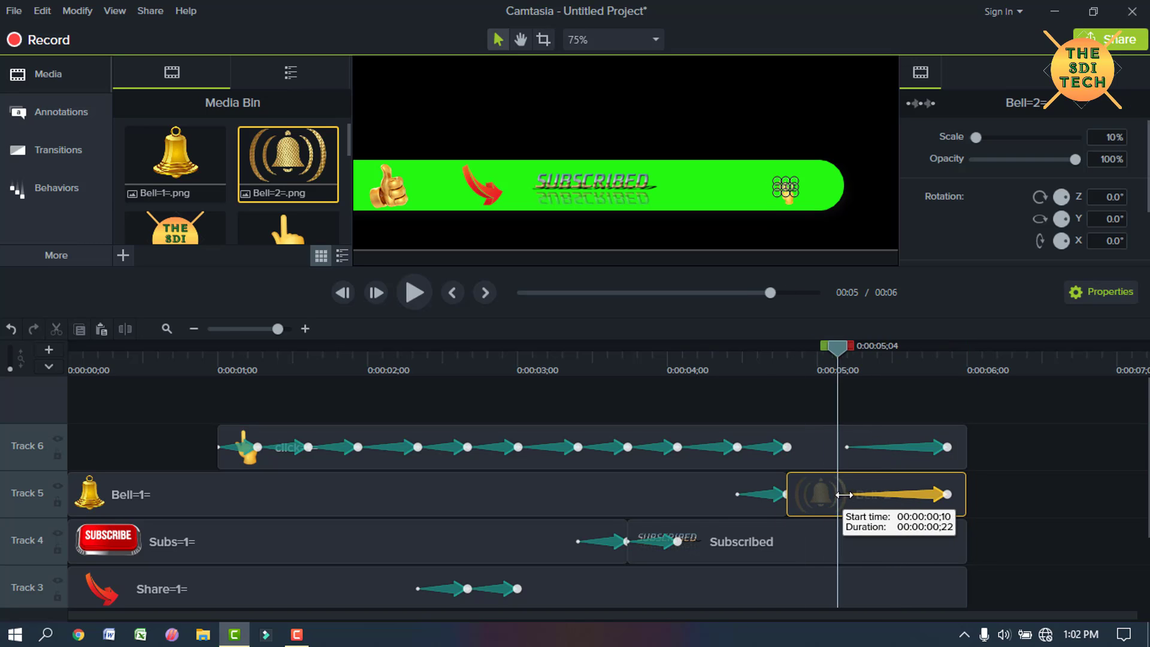
pyautogui.keyDown('ctrl'); pyautogui.click(904, 448); pyautogui.keyUp('ctrl')
pyautogui.moveTo(904, 448); pyautogui.dragTo(872, 451)
# - At 0:00:05;19, scale the Bell=2= clip to 40% and move the click=1= hand slightly lower over the bell
pyautogui.click(911, 447)
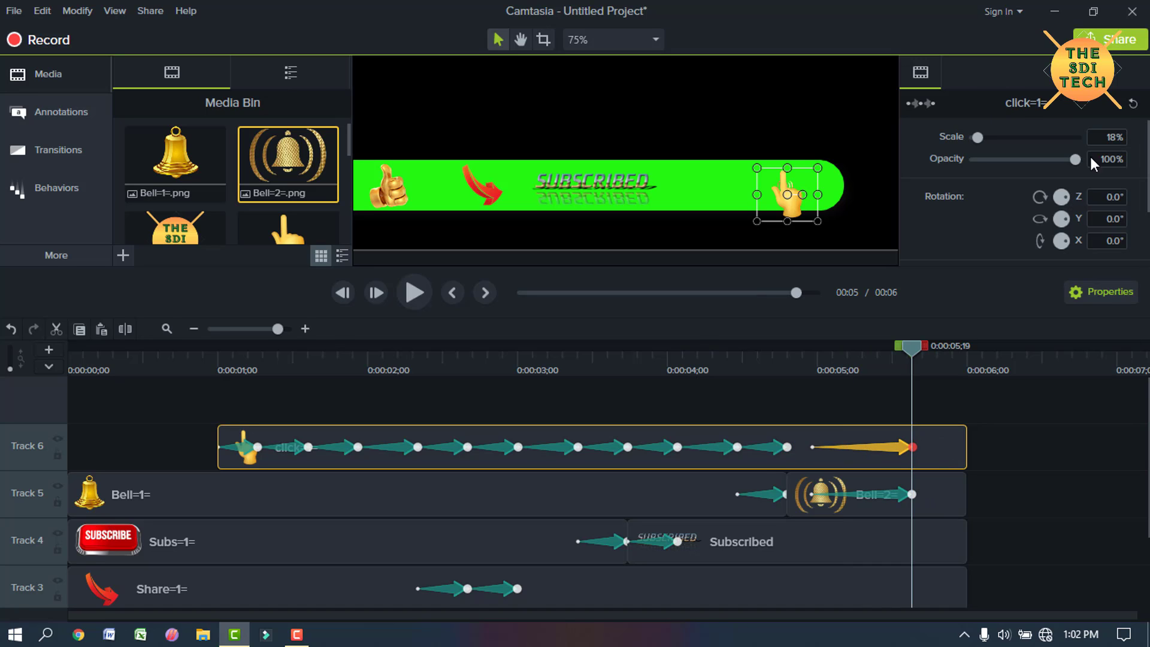
pyautogui.click(911, 494)
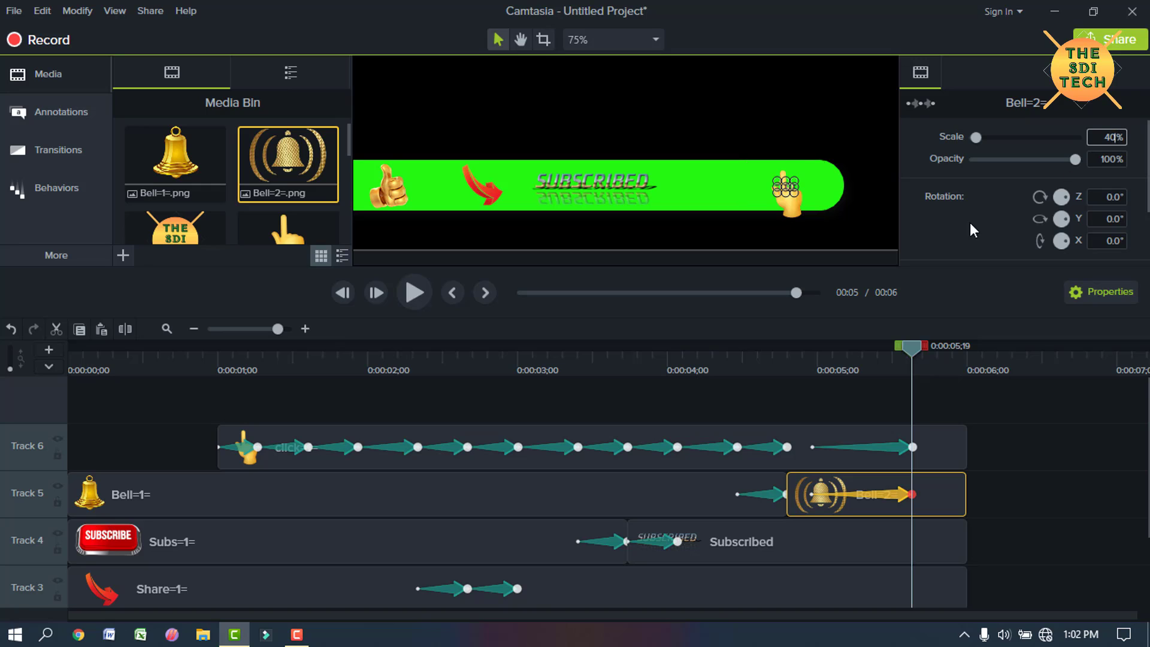
pyautogui.write('40')
pyautogui.press('Return')
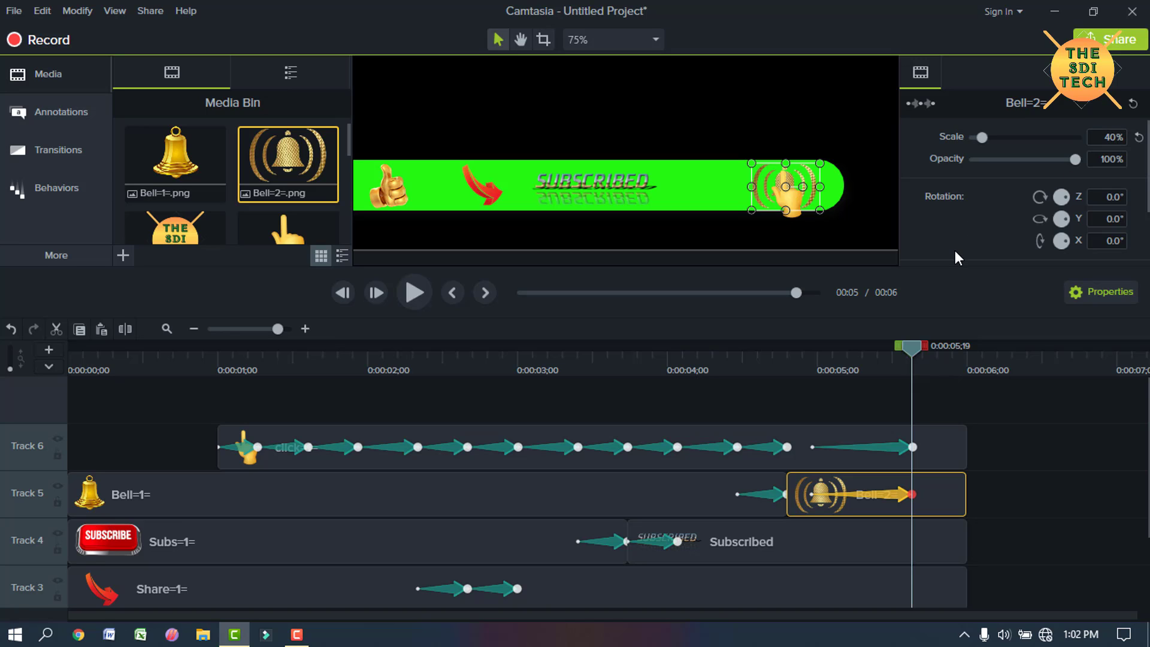
pyautogui.click(897, 451)
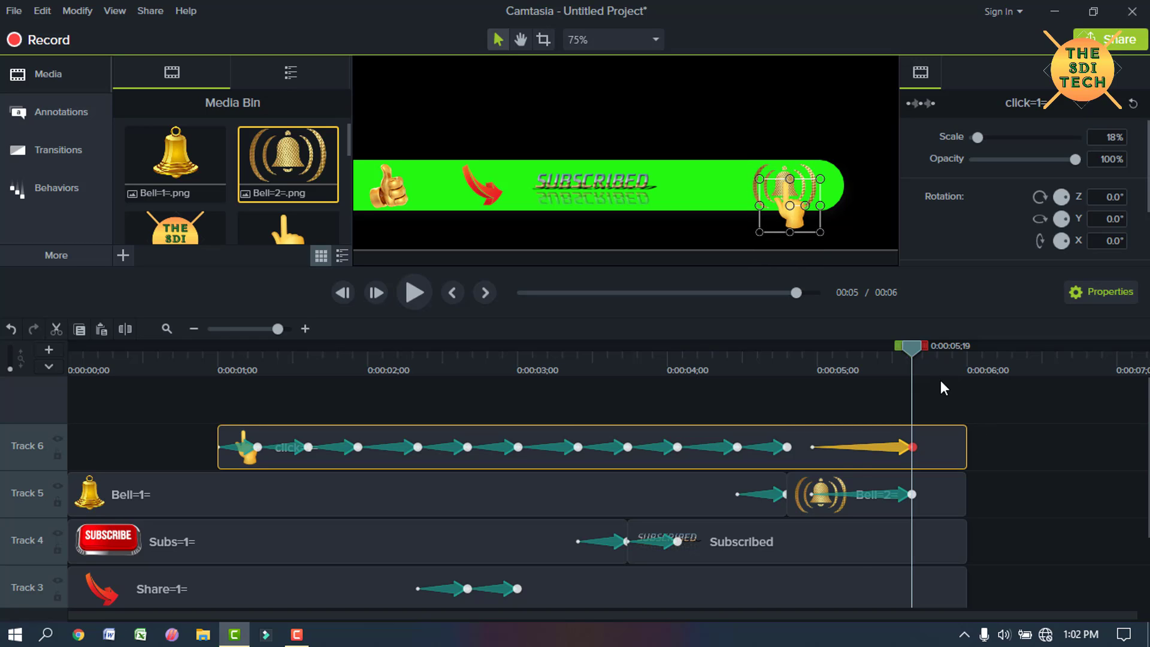
# - Compare the bell with the Bell=1= animation, and set the Bell=2= clip's scale to 35% at 0:00:05;19
pyautogui.moveTo(941, 378); pyautogui.dragTo(746, 371)
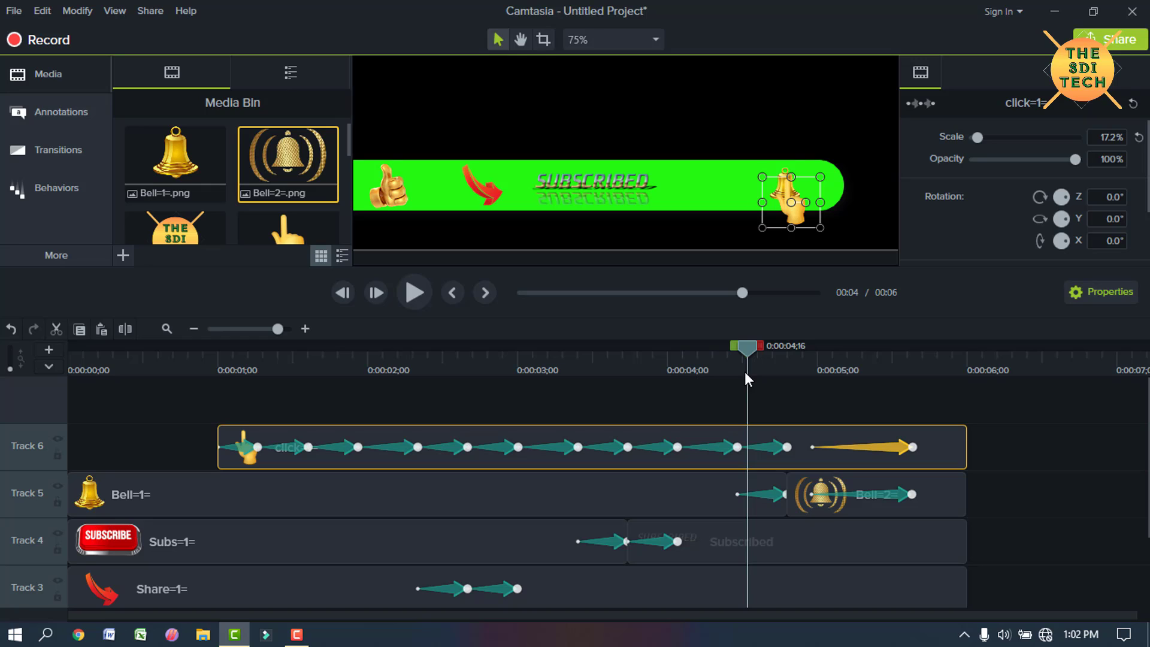
pyautogui.click(761, 494)
pyautogui.click(736, 496)
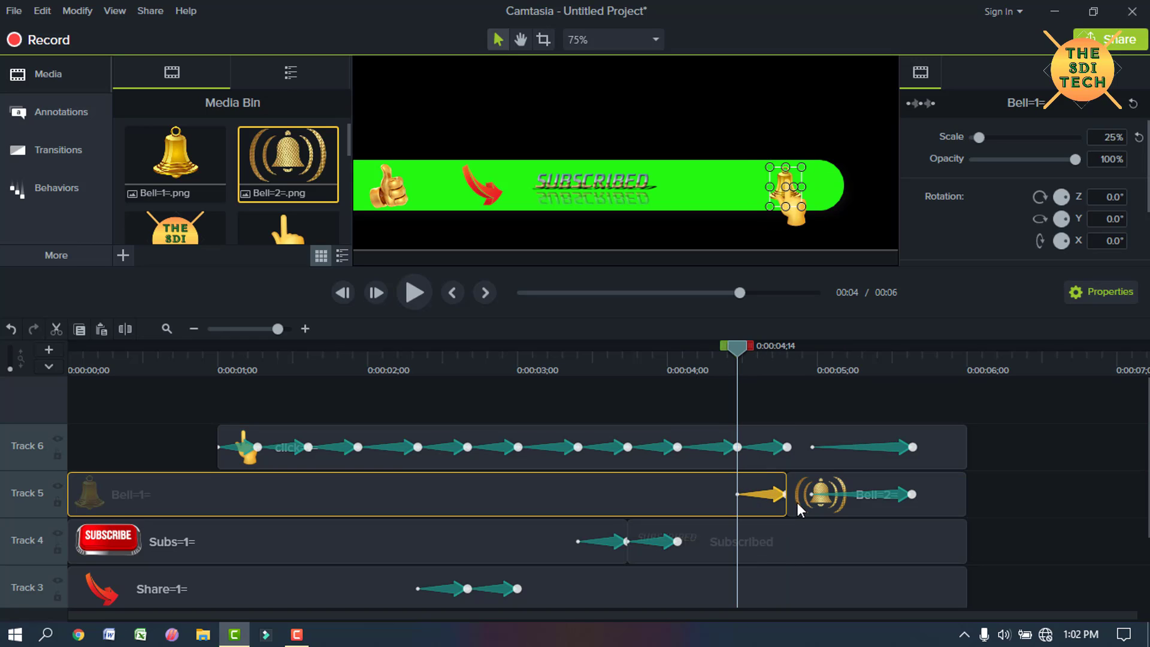
pyautogui.click(909, 492)
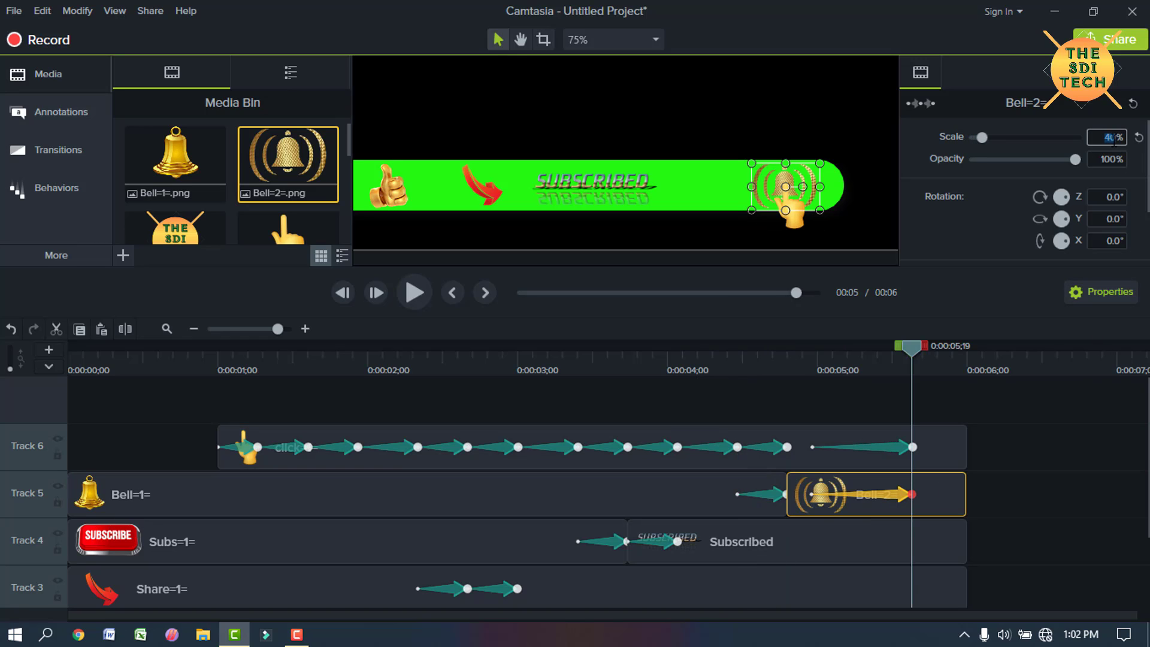
pyautogui.click(952, 238)
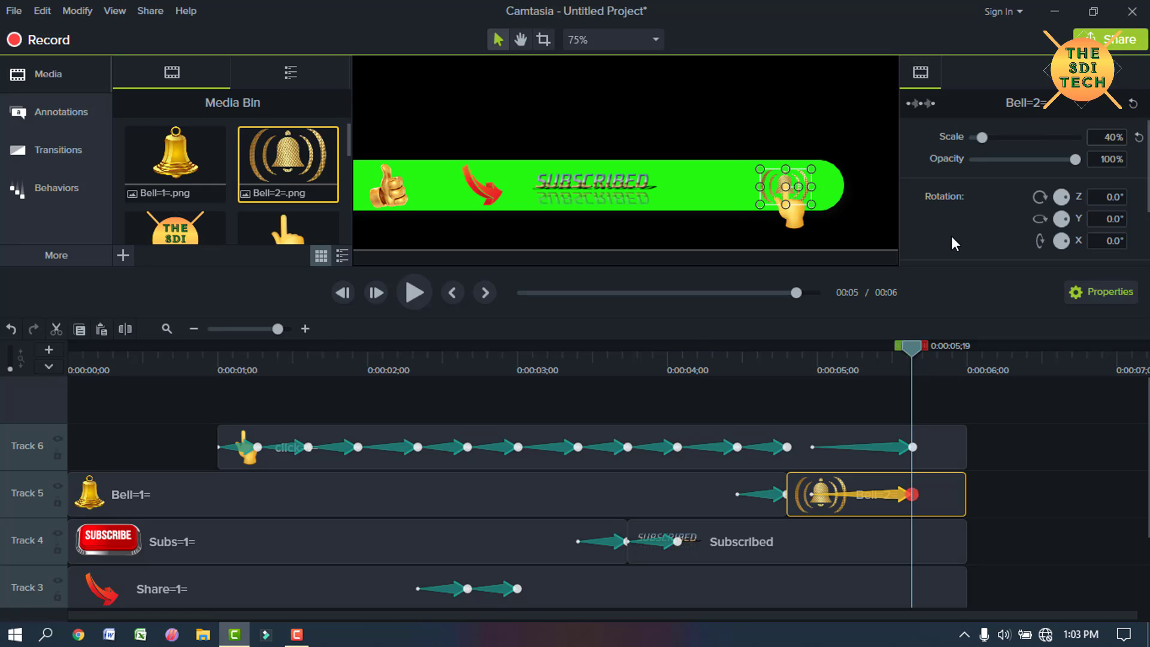
pyautogui.click(1109, 137)
pyautogui.write('35')
pyautogui.press('Return')
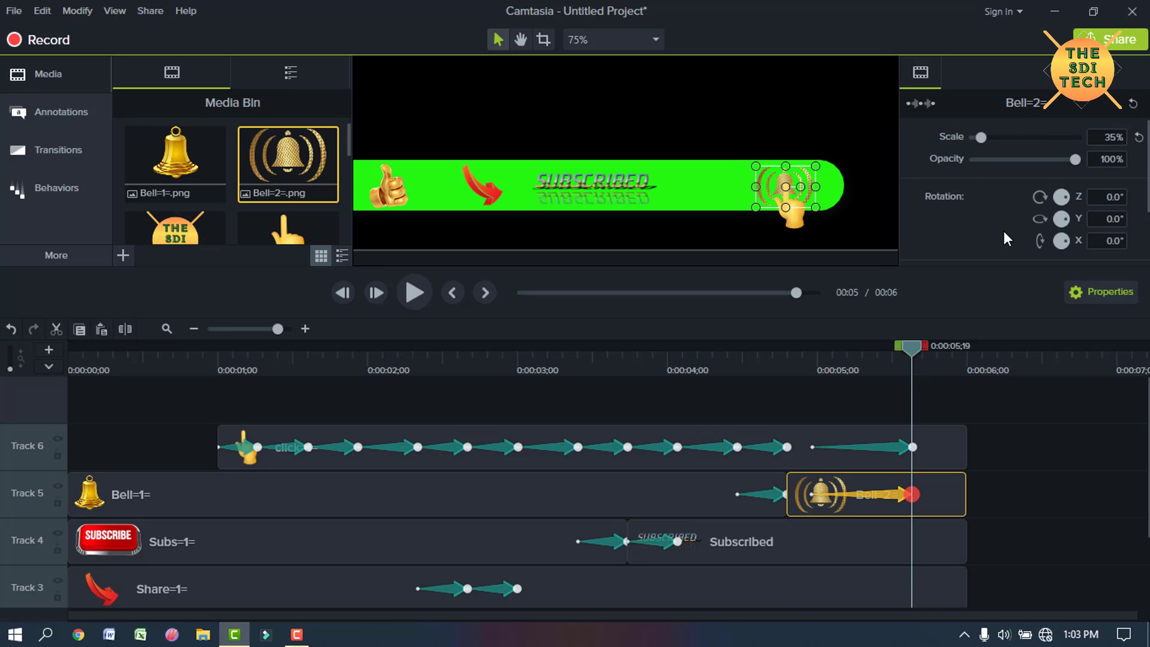
# - Shift and shorten the last click=1= and Bell=2= animations so that both end at about 0:00:05;04
pyautogui.click(897, 379)
pyautogui.moveTo(904, 346); pyautogui.dragTo(803, 446)
pyautogui.click(884, 452)
pyautogui.keyDown('ctrl'); pyautogui.click(889, 494); pyautogui.keyUp('ctrl')
pyautogui.moveTo(861, 345); pyautogui.dragTo(170, 424)
pyautogui.click(617, 403)
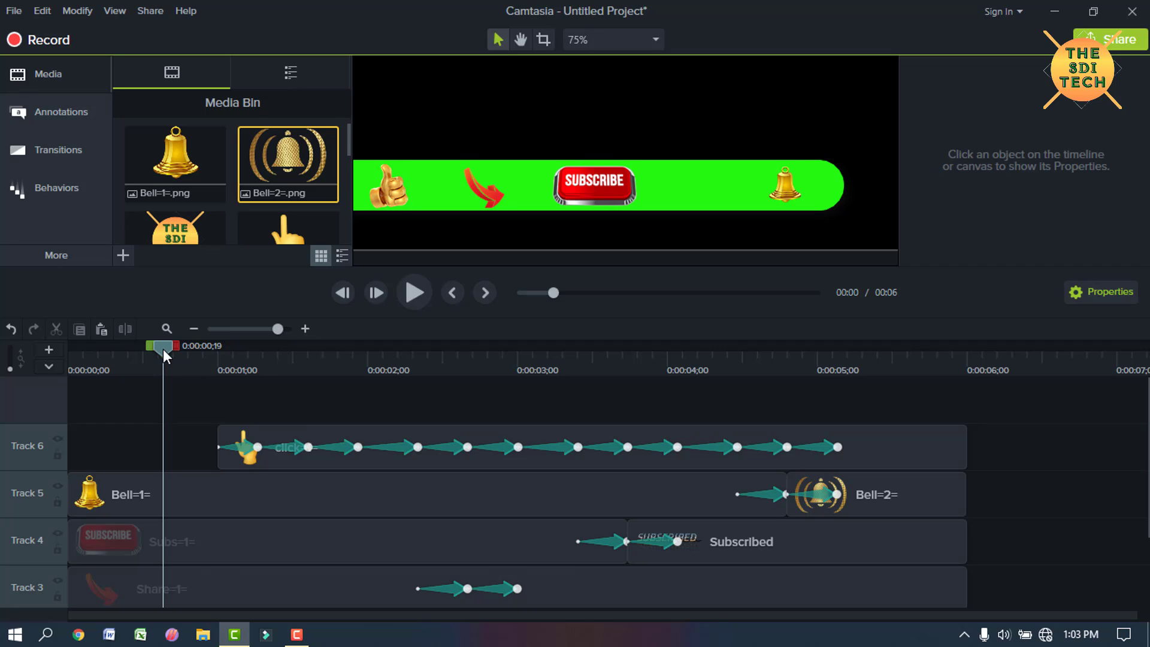
# - Scrub through the banner sequence and play it with the whole canvas fitted in view
pyautogui.moveTo(165, 354); pyautogui.dragTo(684, 419)
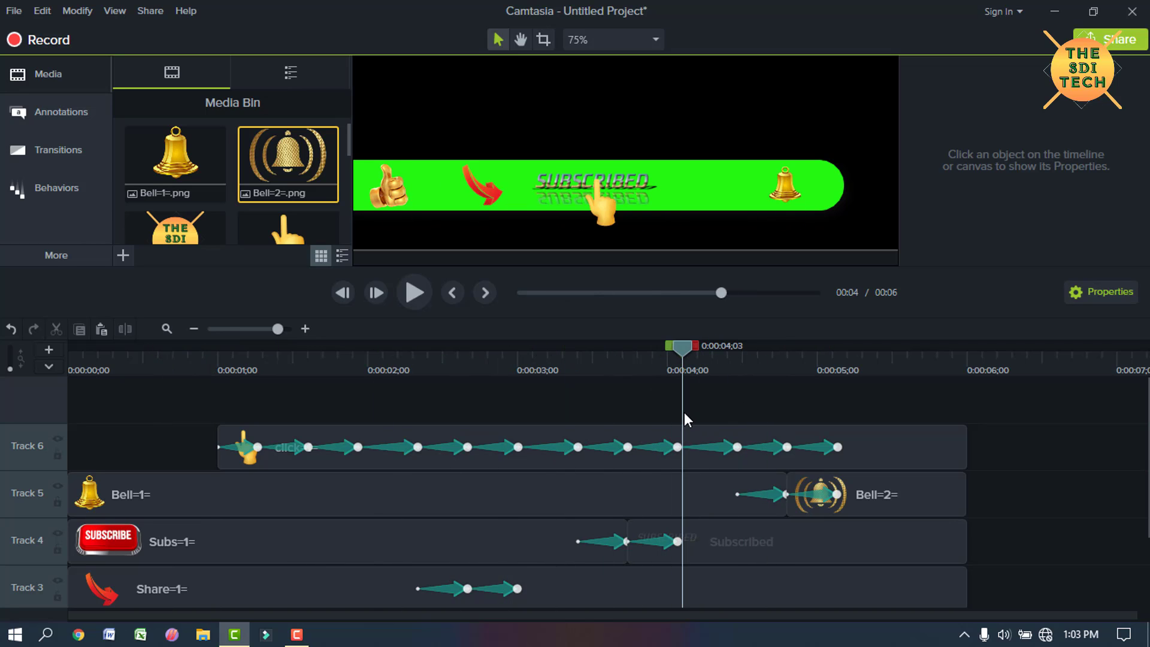
pyautogui.moveTo(692, 340); pyautogui.dragTo(496, 362)
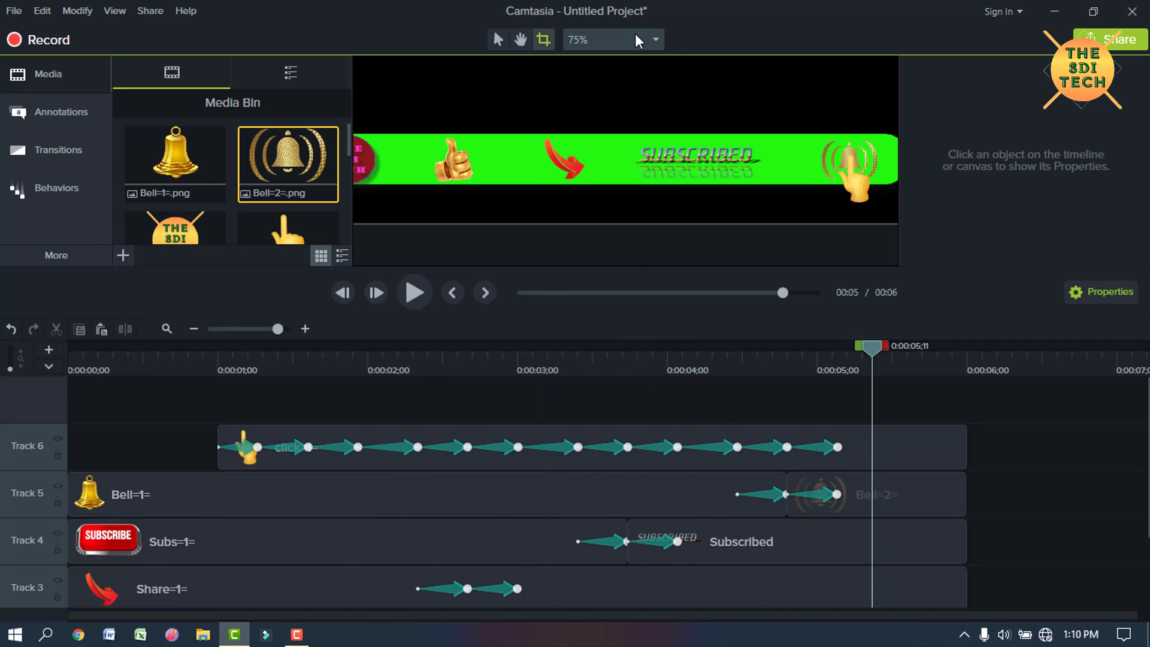
pyautogui.click(611, 39)
pyautogui.click(617, 69)
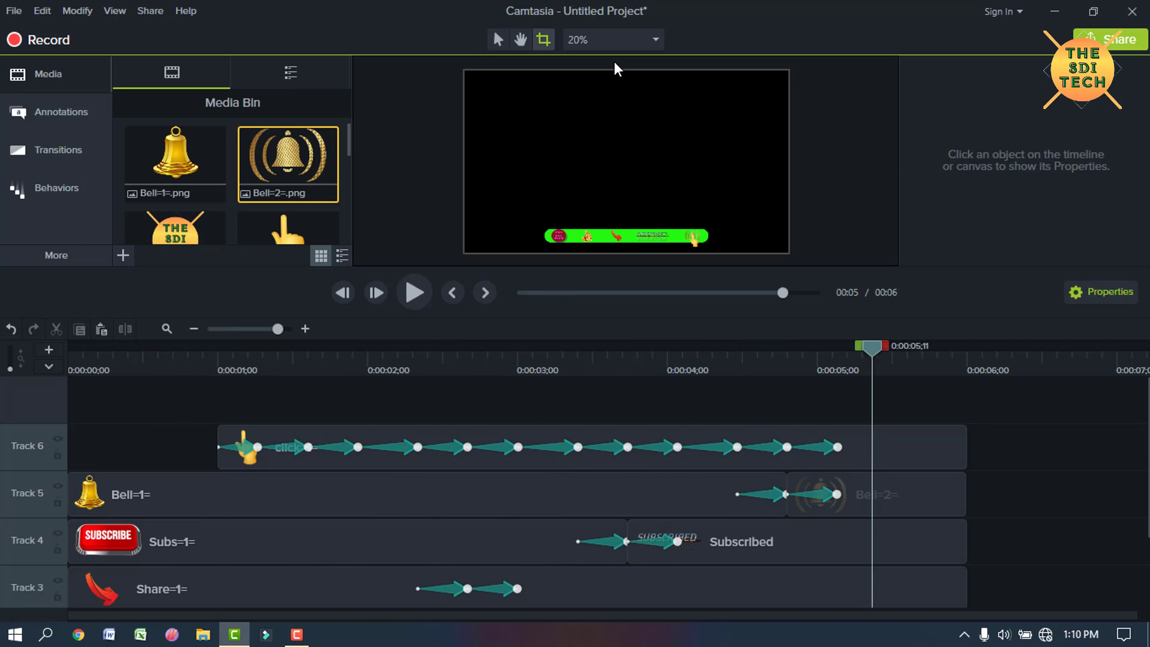
pyautogui.click(408, 286)
pyautogui.click(409, 286)
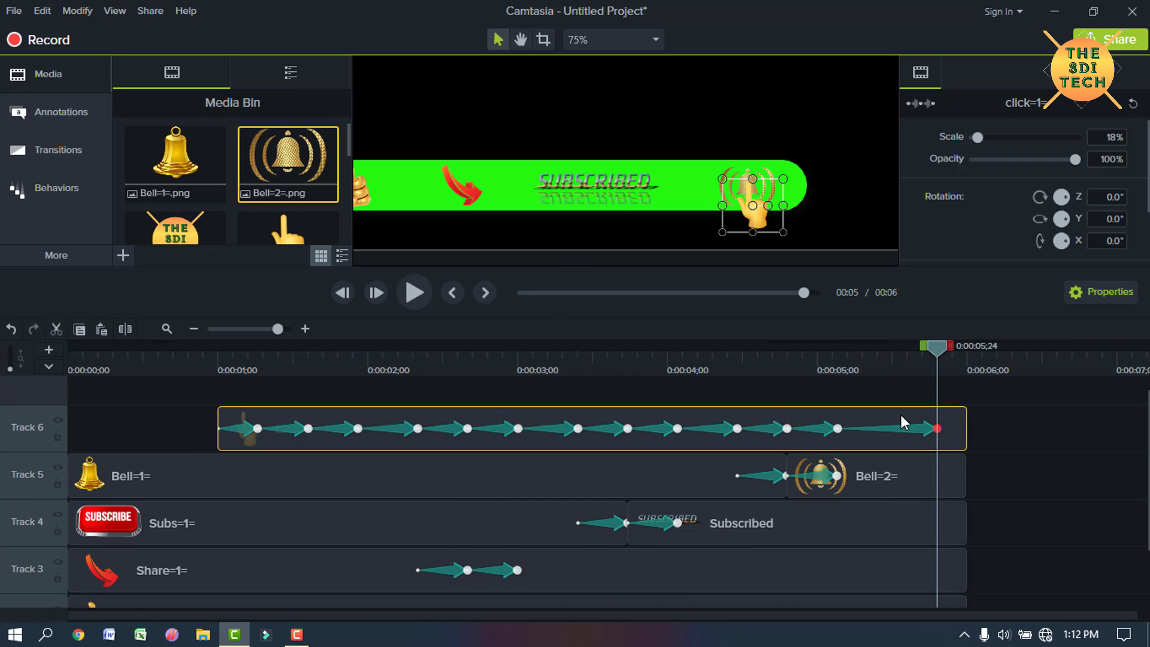
# - Delay the last click=1= animation to start at about 0:00:05;10 and move the hand straight down off the banner at 0:00:05;24
pyautogui.moveTo(907, 429); pyautogui.dragTo(933, 427)
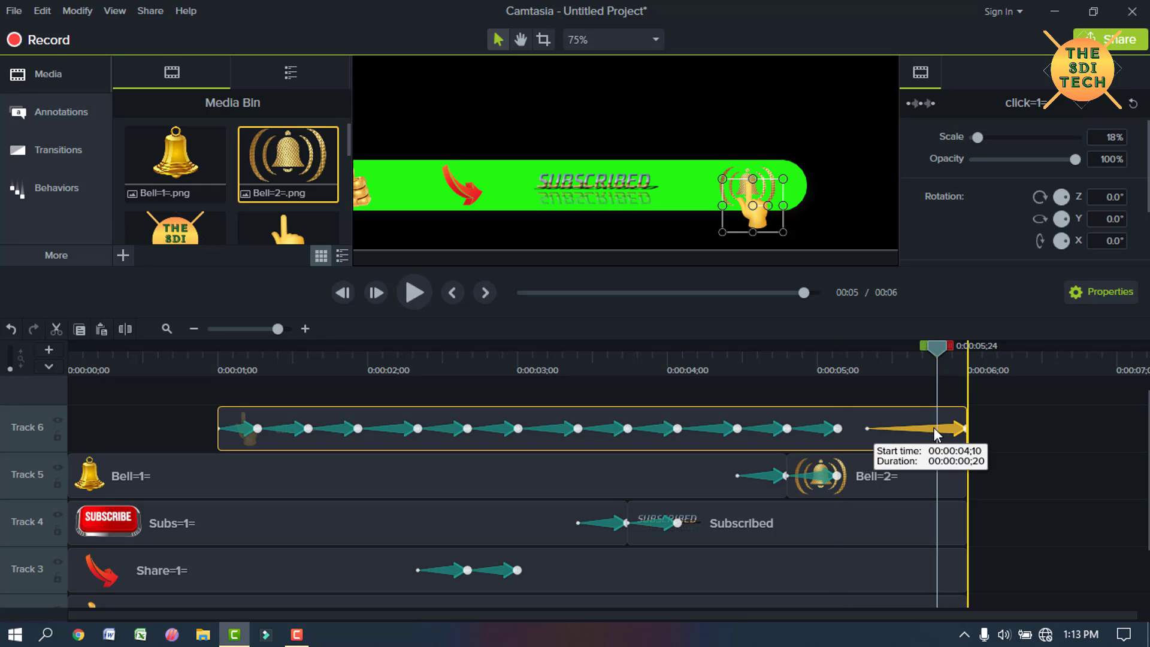
pyautogui.press('Down')
pyautogui.press('Down')
pyautogui.press('Down')
pyautogui.press('Down')
pyautogui.press('Down')
pyautogui.press('Down')
pyautogui.press('Down')
pyautogui.press('Down')
pyautogui.press('Down')
pyautogui.press('Down')
pyautogui.press('Down')
pyautogui.press('Down')
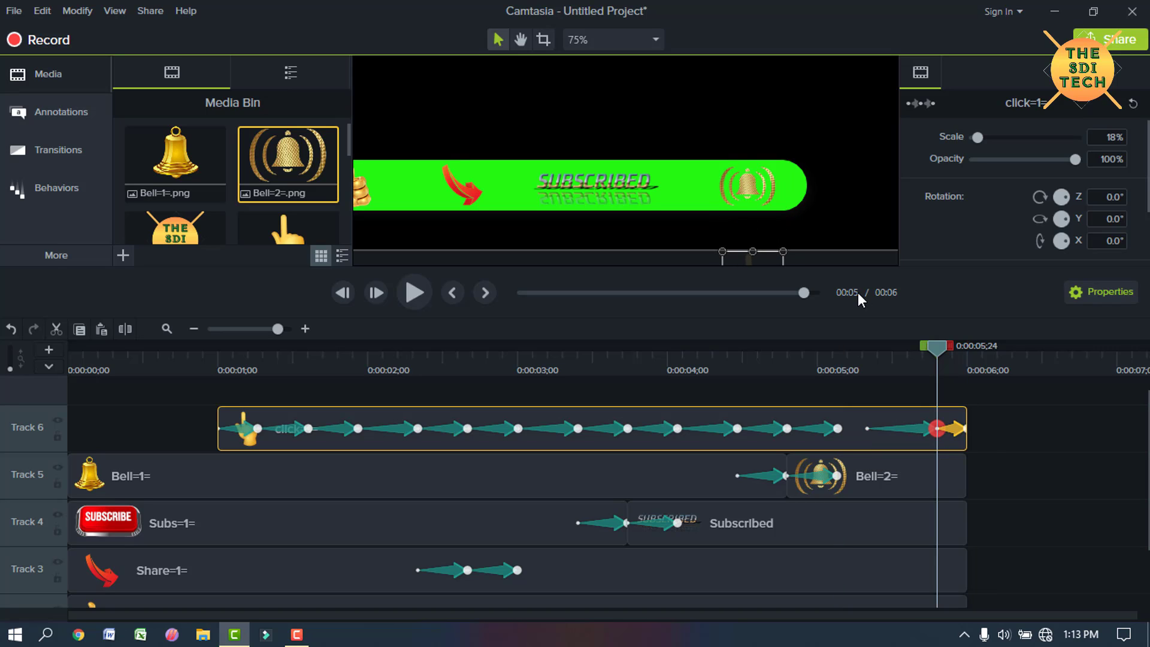
# - Move the hand further to the right below the banner and remove the leftover click=1= animation after 0:00:05;24
pyautogui.press('Right')
pyautogui.press('Right')
pyautogui.press('Right')
pyautogui.press('Right')
pyautogui.press('Right')
pyautogui.press('Right')
pyautogui.press('Right')
pyautogui.press('Right')
pyautogui.press('Right')
pyautogui.press('Right')
pyautogui.press('Right')
pyautogui.press('Right')
pyautogui.press('Right')
pyautogui.press('Right')
pyautogui.press('Right')
pyautogui.press('Right')
pyautogui.press('Right')
pyautogui.press('Right')
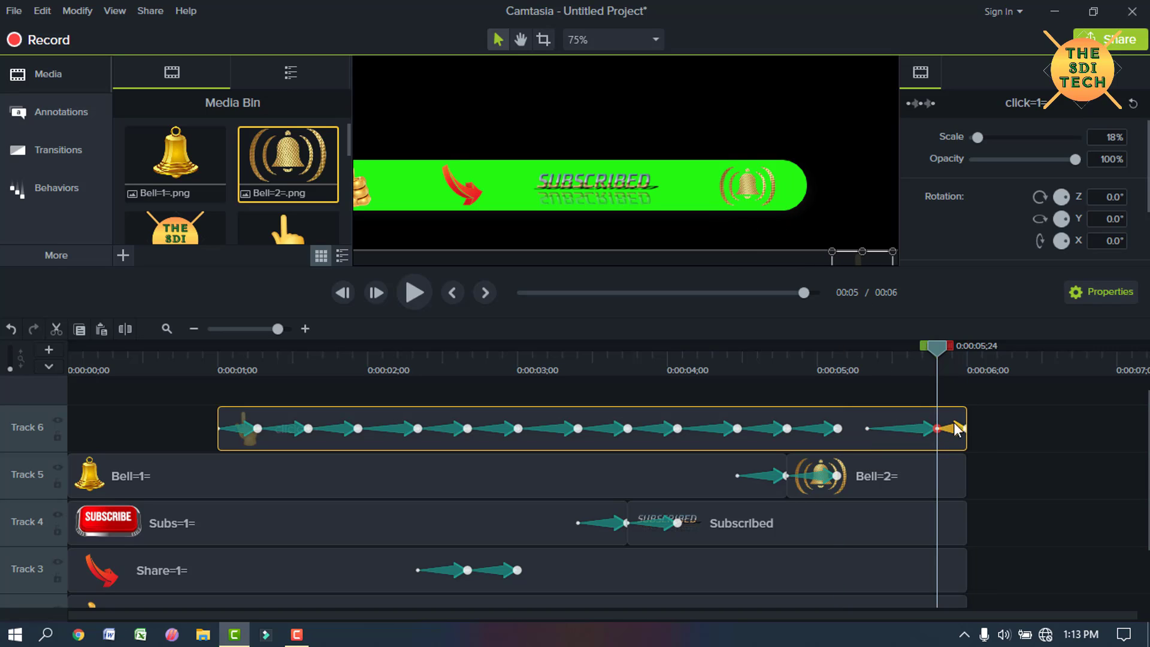
pyautogui.click(56, 330)
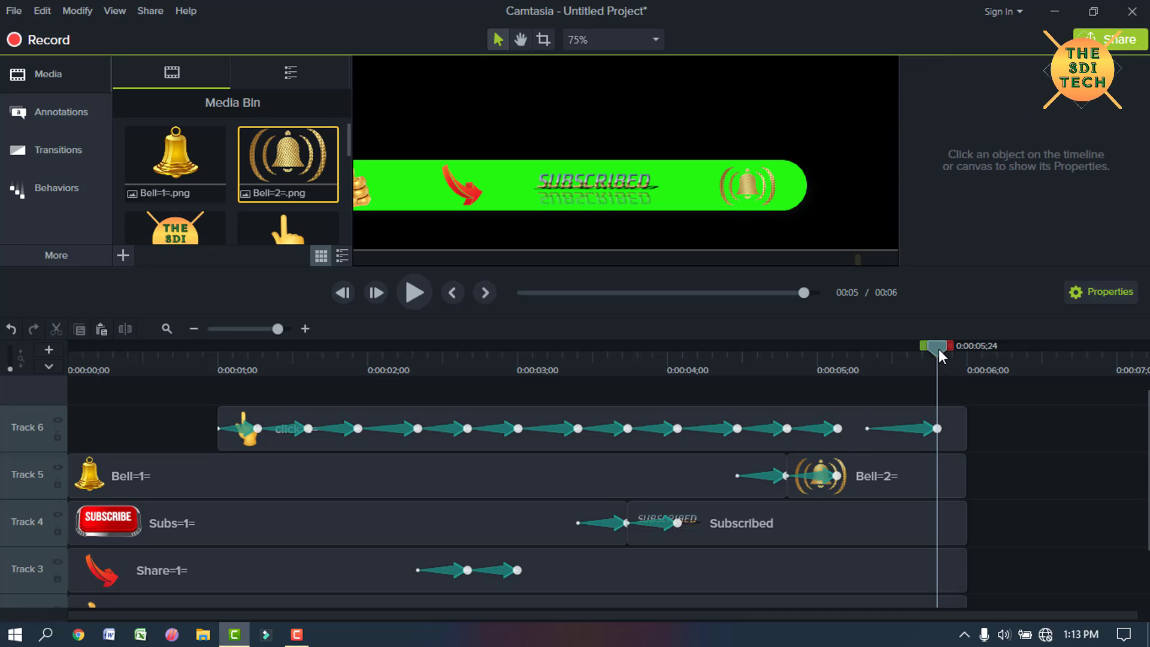
# - Shorten the hand's exit animation to 8 frames so that it ends at 0:00:05;18
pyautogui.moveTo(939, 349); pyautogui.dragTo(847, 374)
pyautogui.click(937, 429)
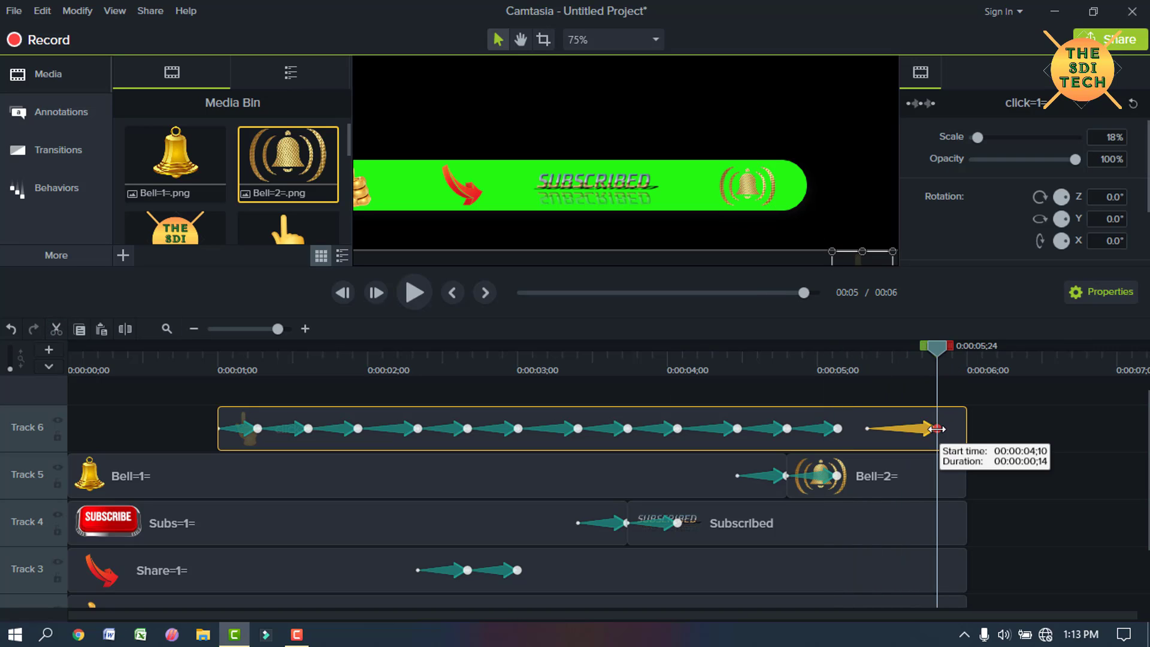
pyautogui.moveTo(937, 429); pyautogui.dragTo(907, 429)
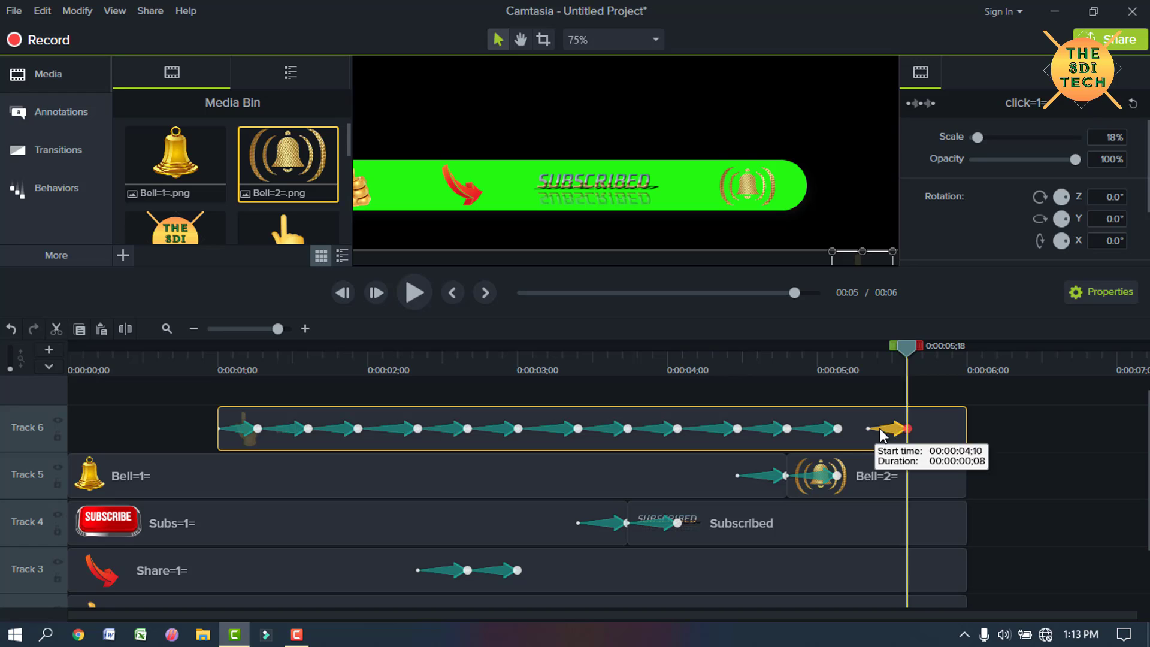
# - Select the clips on all tracks and combine them into a single group on Track 1
pyautogui.moveTo(907, 351); pyautogui.dragTo(168, 395)
pyautogui.scroll(-2, 159, 429)
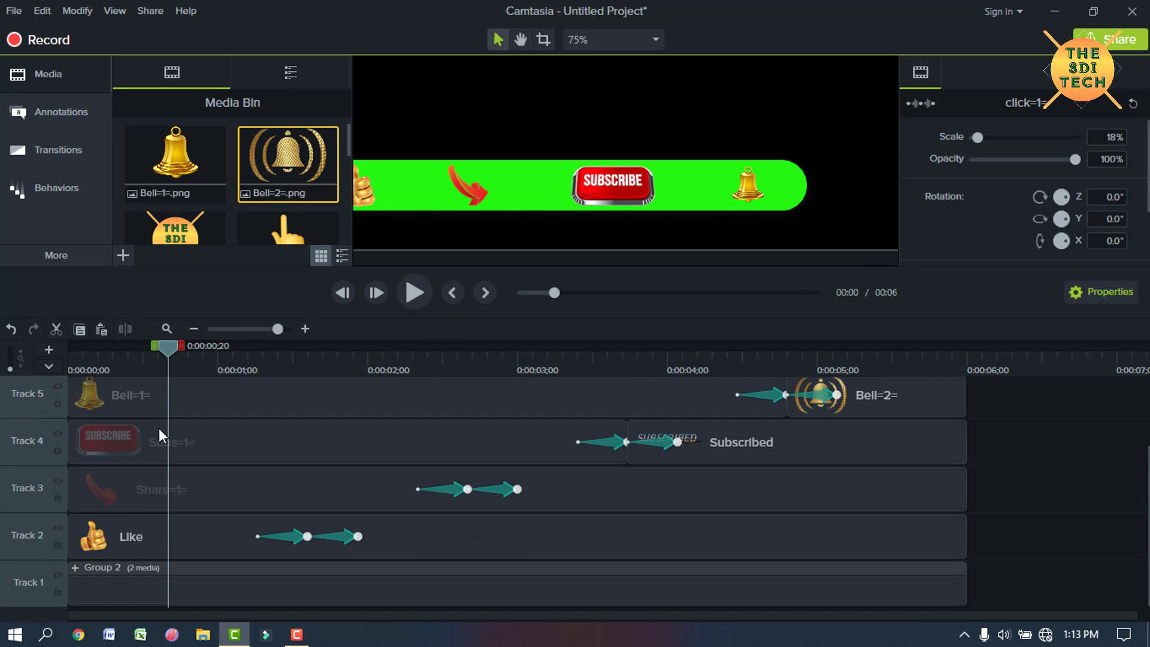
pyautogui.moveTo(1034, 599); pyautogui.dragTo(99, 433)
pyautogui.rightClick(353, 462)
pyautogui.click(378, 293)
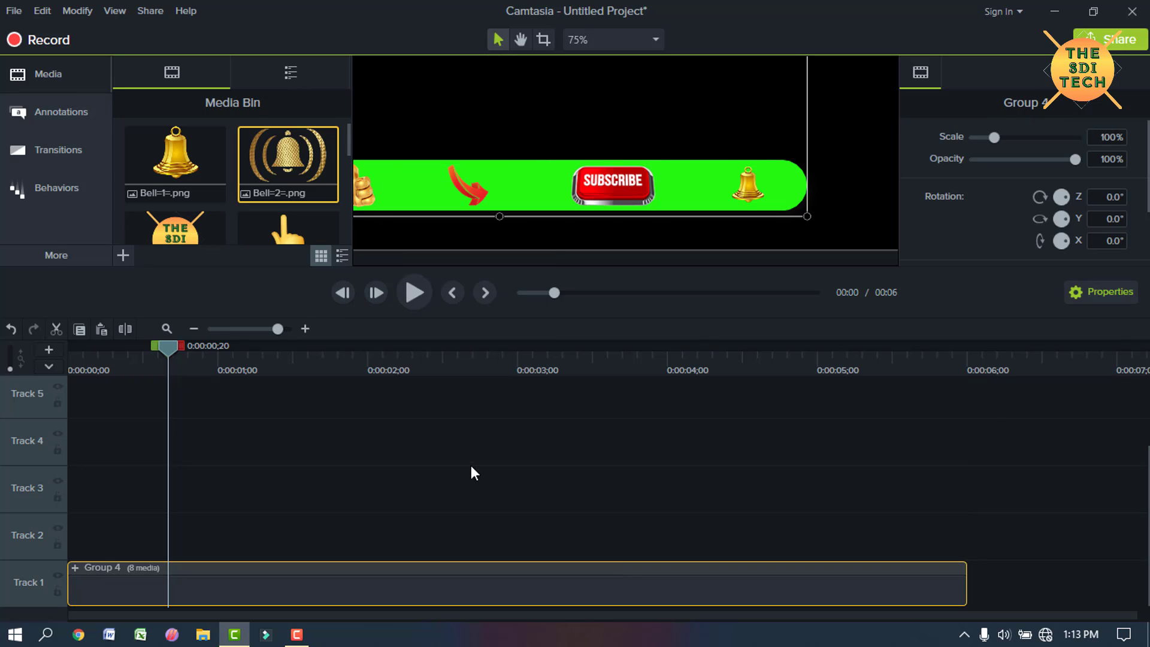
# - Fit the whole canvas in view and play the grouped banner from the beginning
pyautogui.click(591, 40)
pyautogui.click(596, 64)
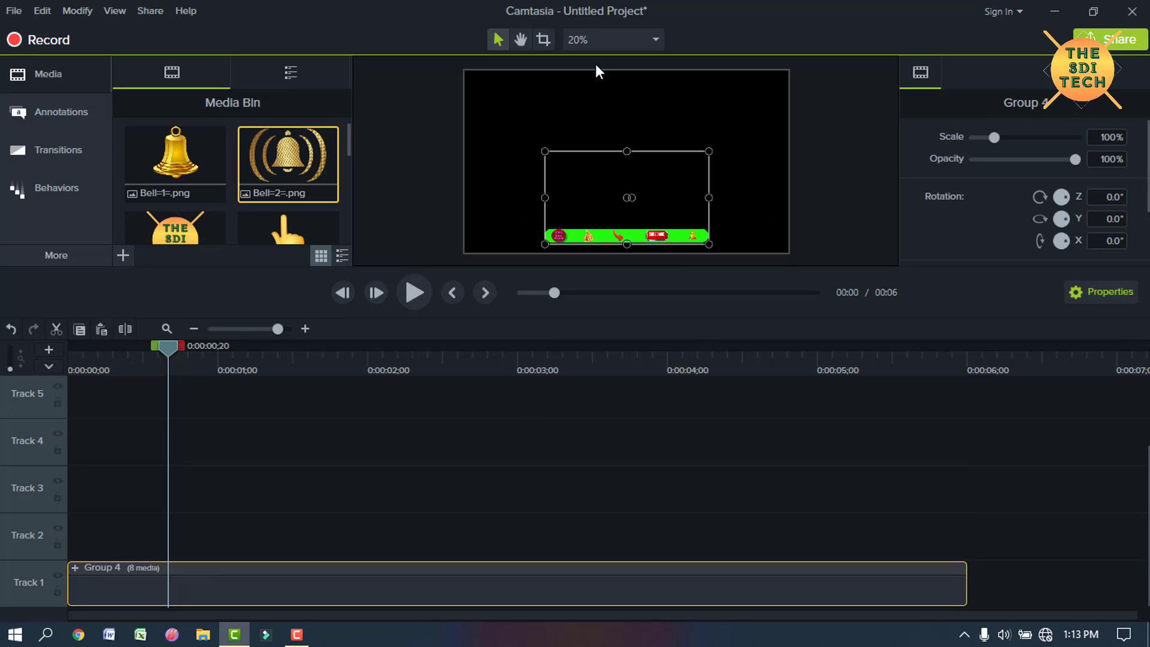
pyautogui.click(536, 431)
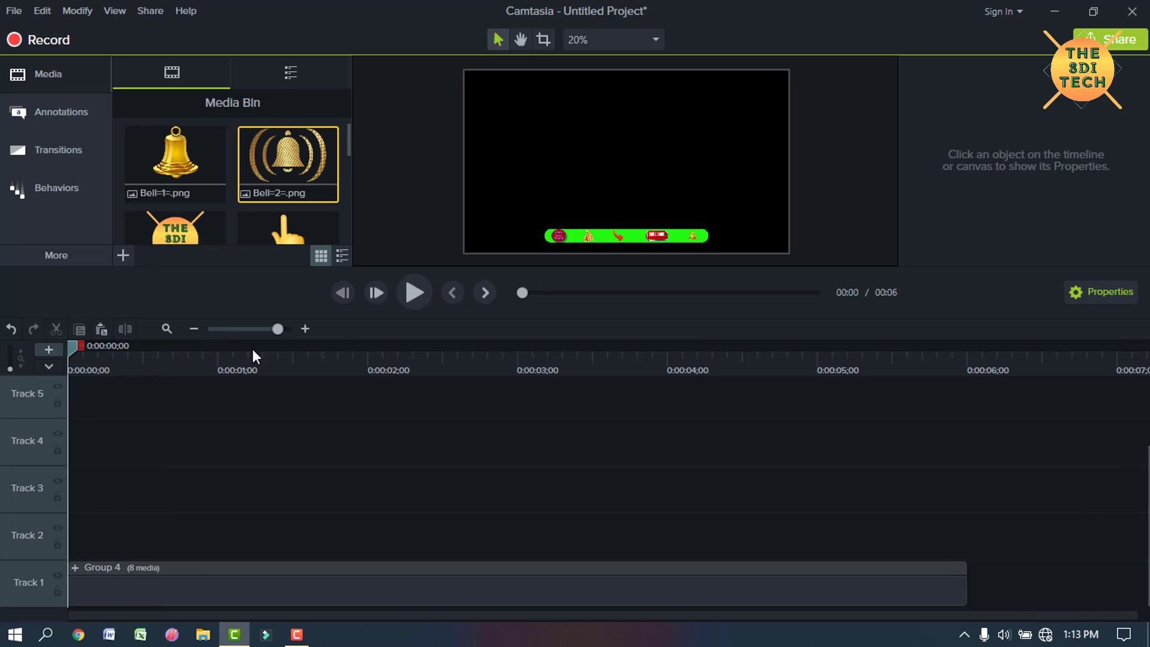
pyautogui.click(414, 293)
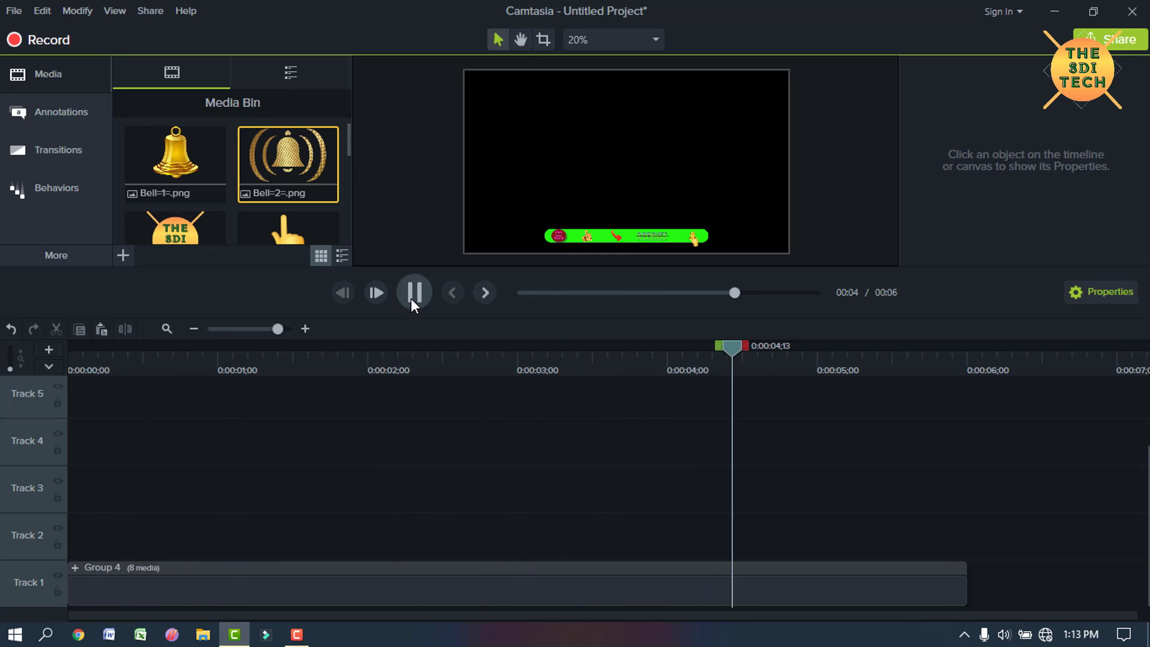
# - Add an animation near the start of the grouped banner clip, ending at 0:00:00;19
pyautogui.click(654, 39)
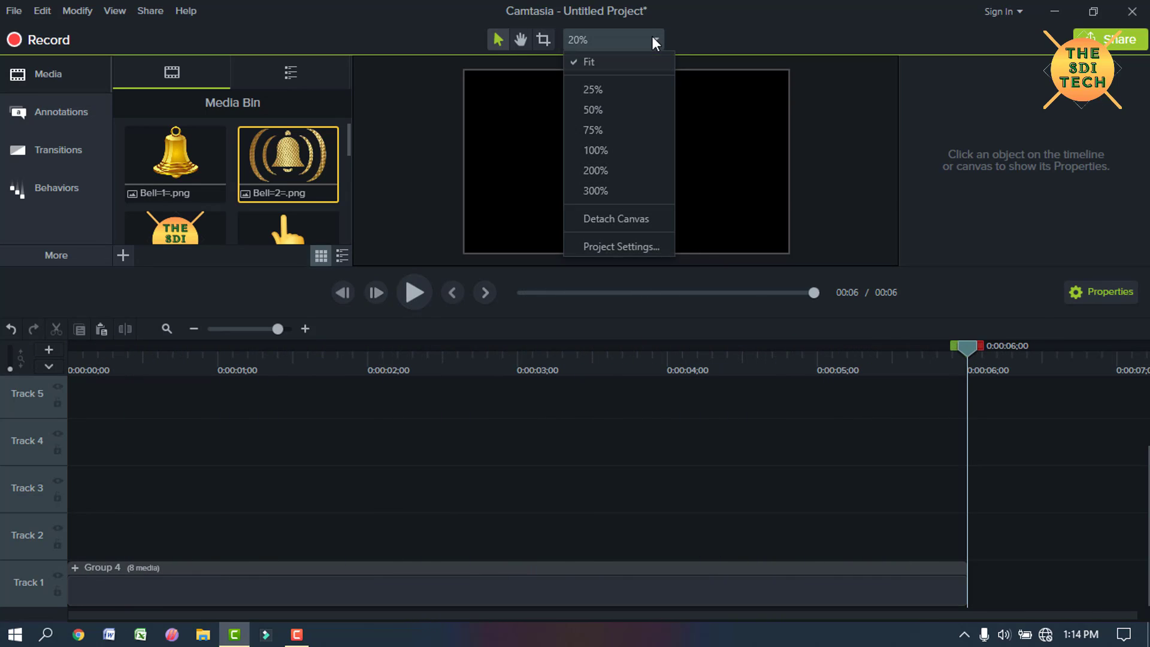
pyautogui.click(592, 132)
pyautogui.click(521, 40)
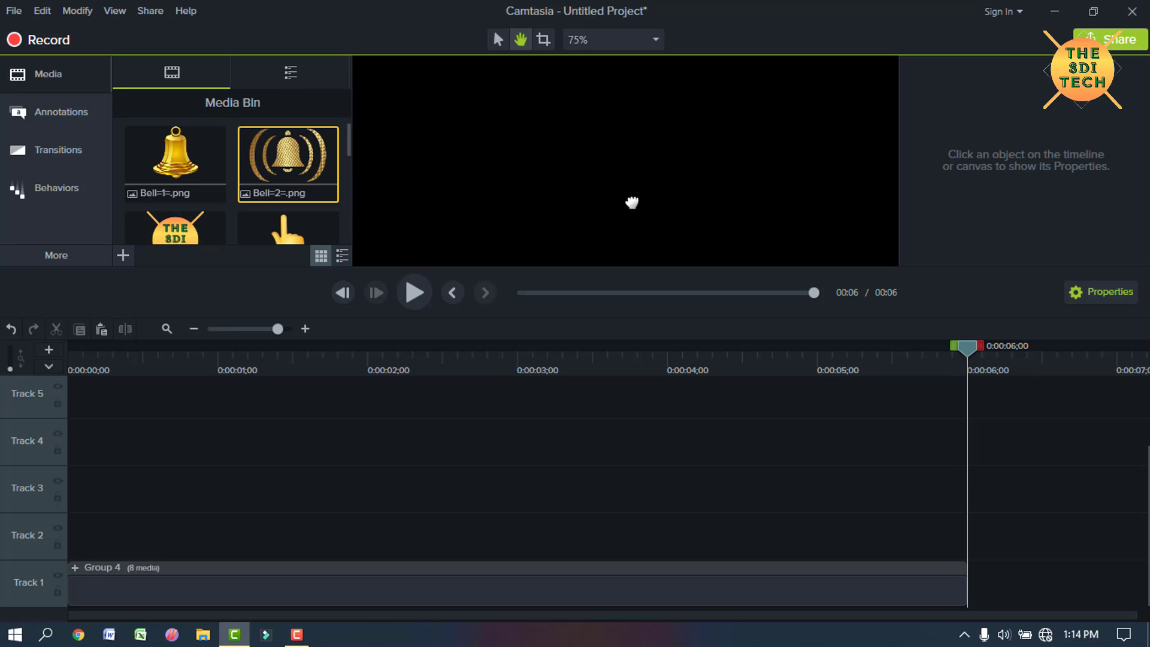
pyautogui.moveTo(658, 182); pyautogui.dragTo(468, 182)
pyautogui.moveTo(967, 349); pyautogui.dragTo(472, 365)
pyautogui.moveTo(564, 205); pyautogui.dragTo(958, 202)
pyautogui.moveTo(460, 174); pyautogui.dragTo(665, 106)
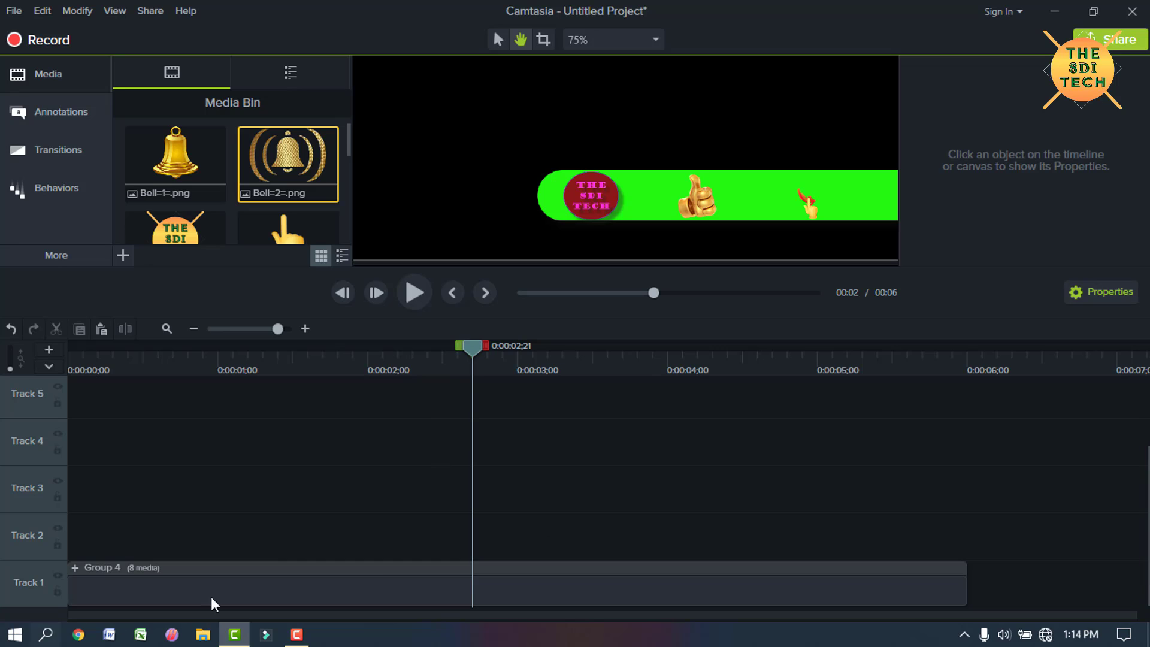
pyautogui.moveTo(469, 354); pyautogui.dragTo(6, 462)
pyautogui.click(133, 590)
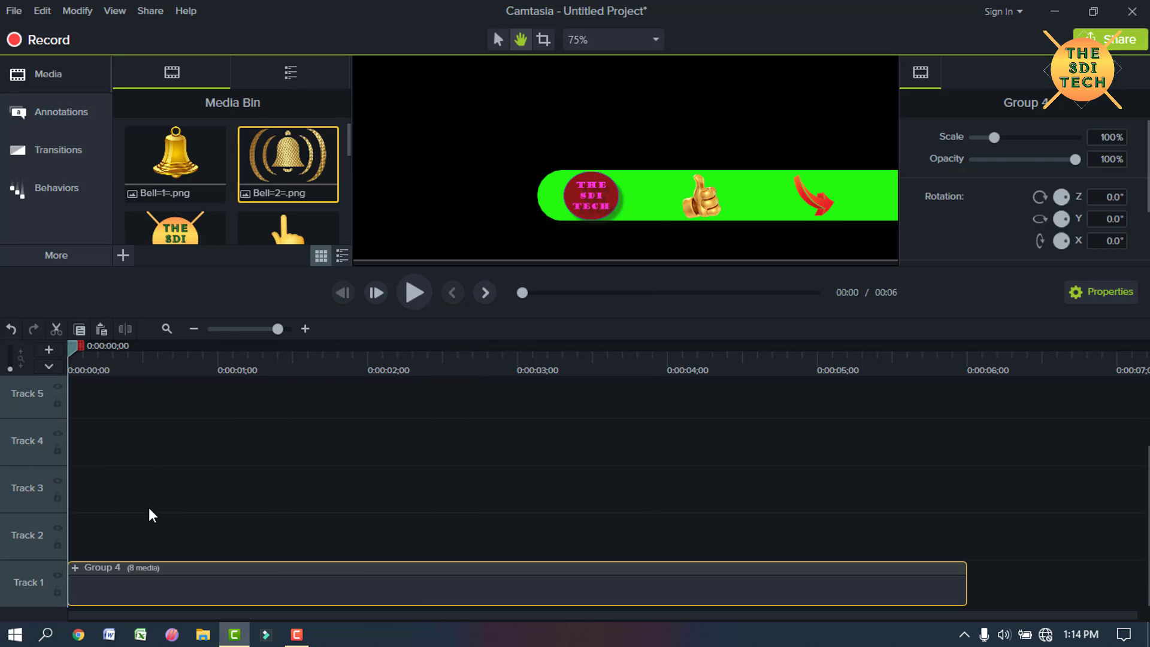
pyautogui.moveTo(69, 591); pyautogui.dragTo(162, 591)
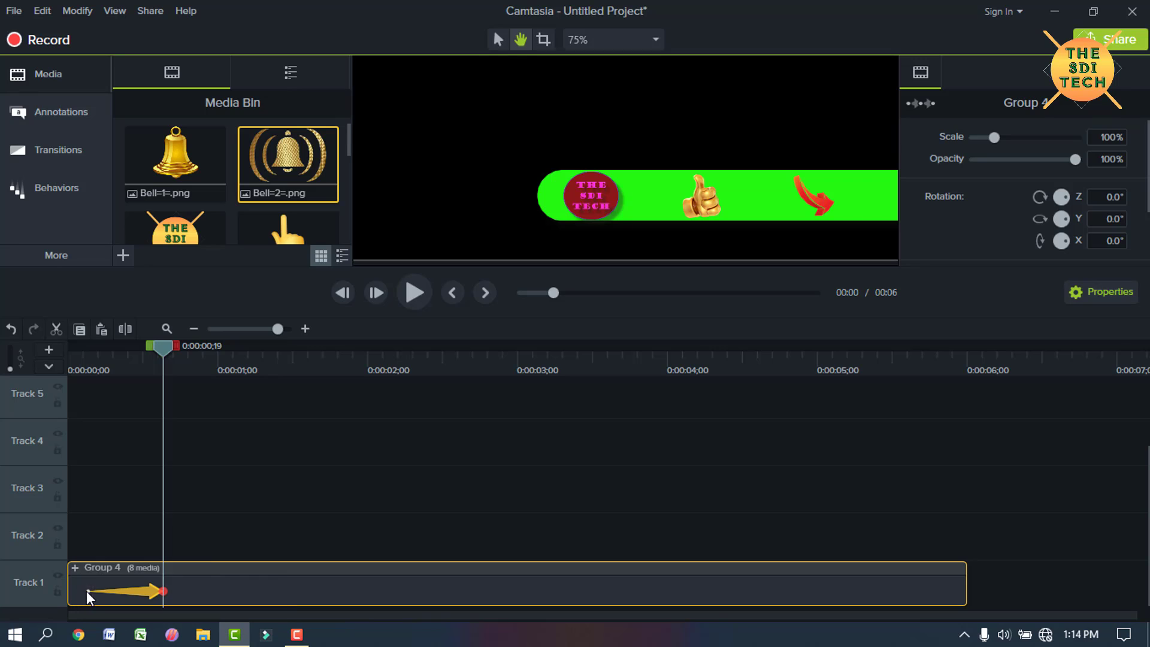
# - Move the banner group down out of view at the animation's start, and shift the animation to the clip's beginning
pyautogui.click(88, 592)
pyautogui.click(494, 41)
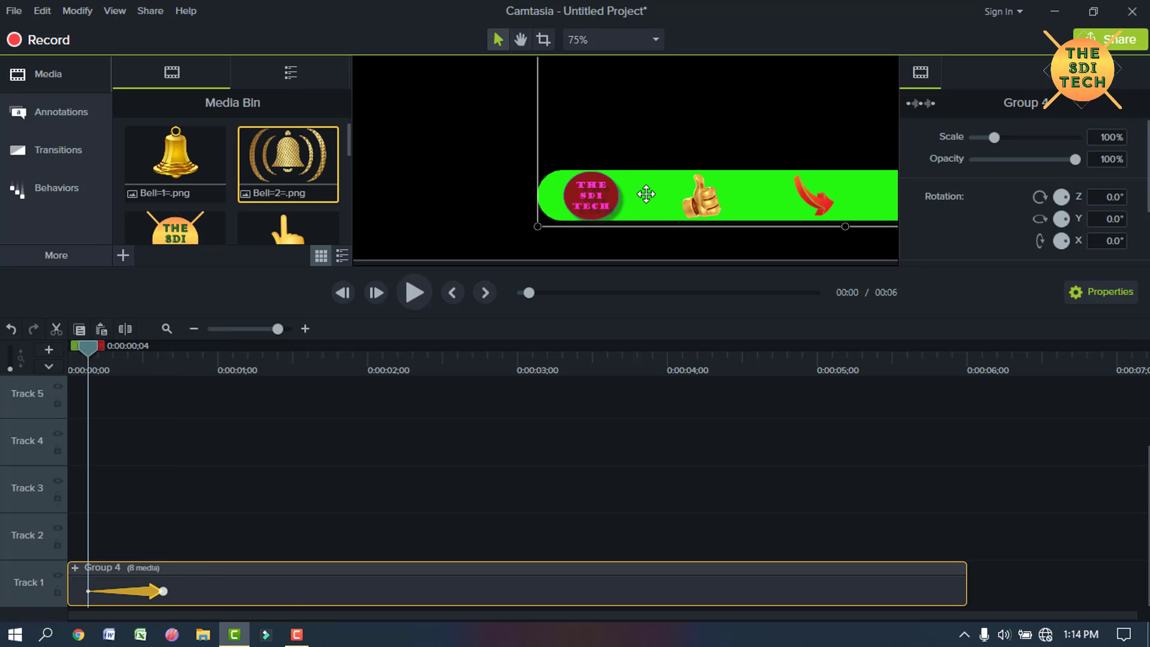
pyautogui.moveTo(646, 194); pyautogui.dragTo(453, 293)
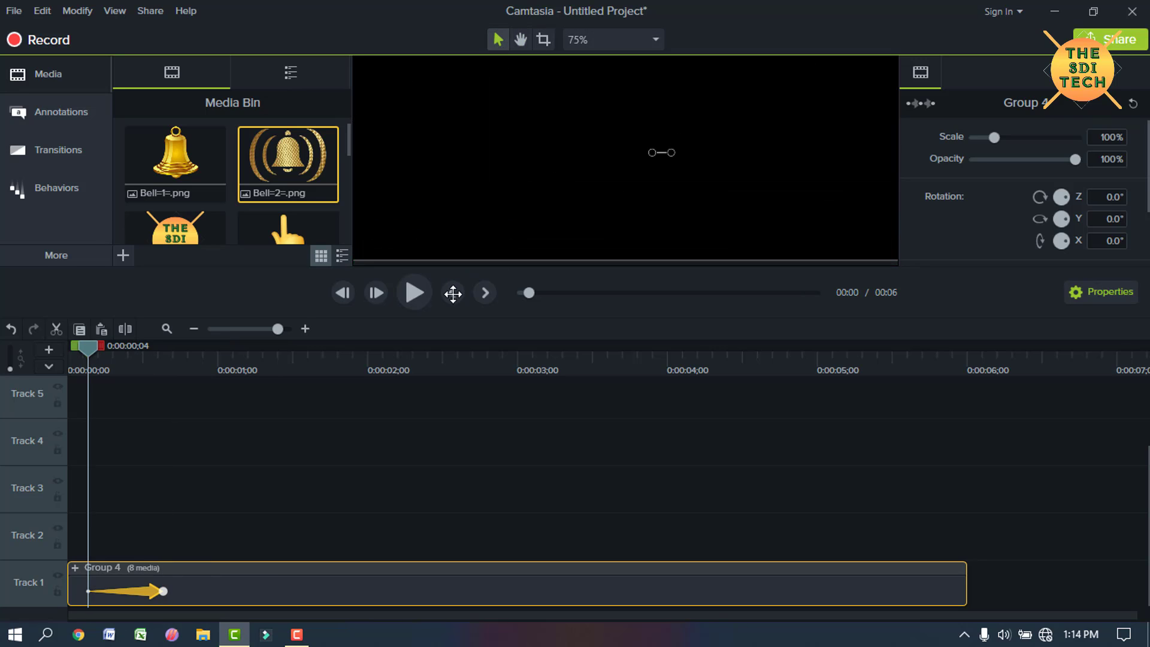
pyautogui.moveTo(149, 588); pyautogui.dragTo(129, 588)
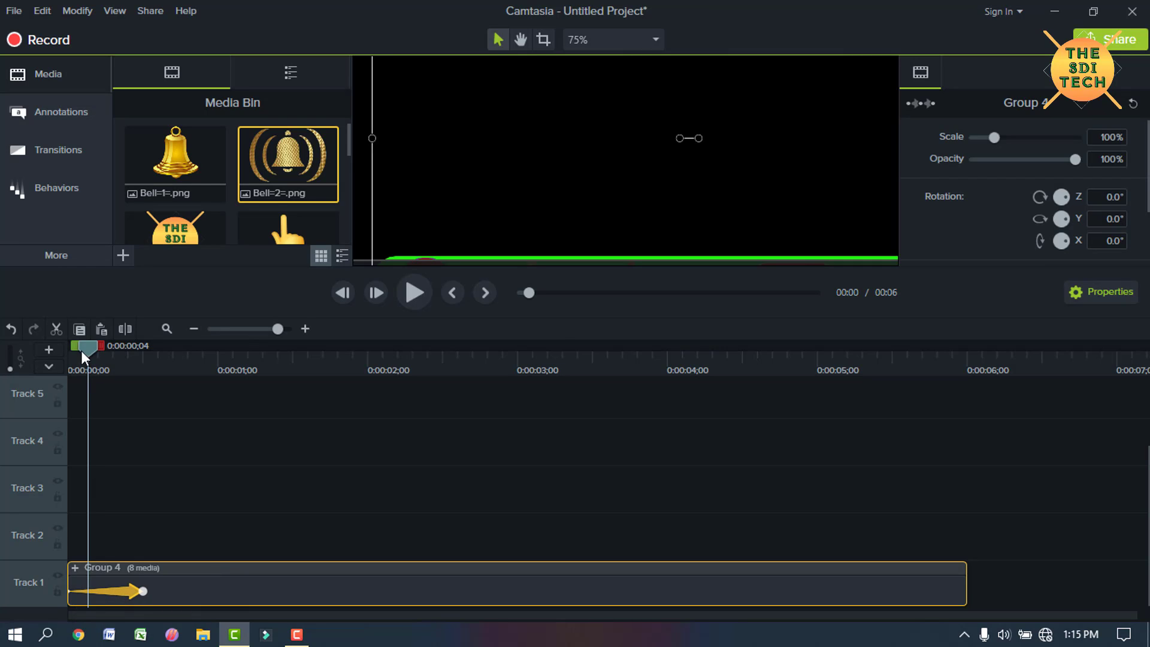
# - Preview the banner group's slide-in from the start and open the options of its opening animation
pyautogui.moveTo(80, 351); pyautogui.dragTo(55, 361)
pyautogui.click(413, 293)
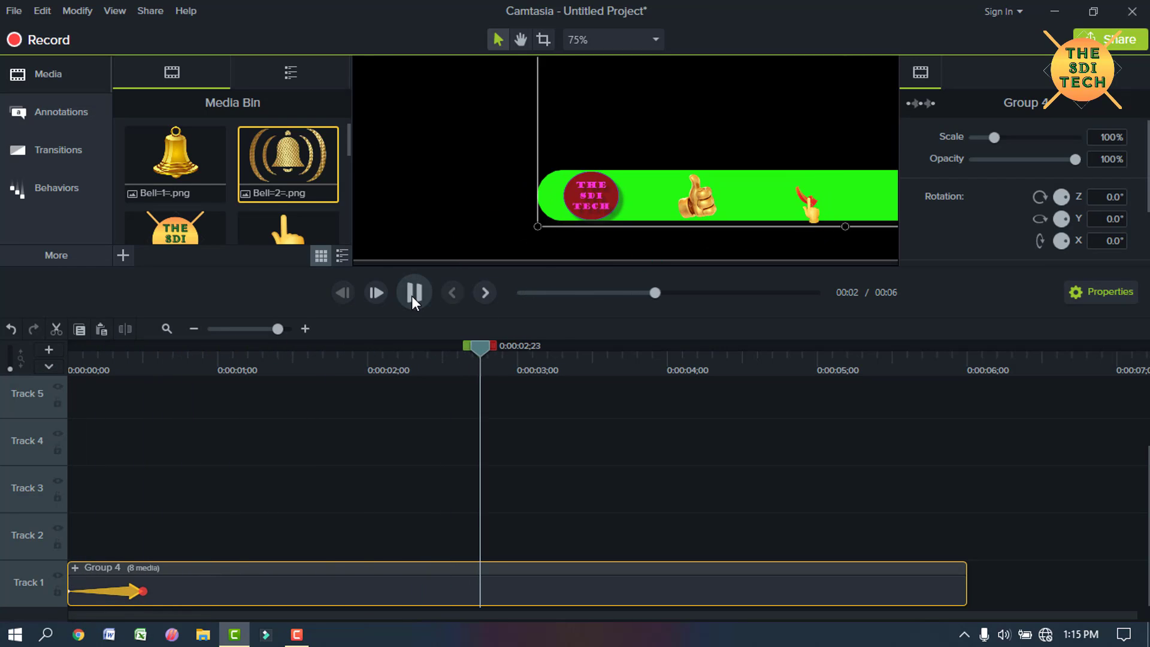
pyautogui.click(413, 294)
pyautogui.rightClick(124, 593)
pyautogui.moveTo(180, 546)
pyautogui.click(333, 529)
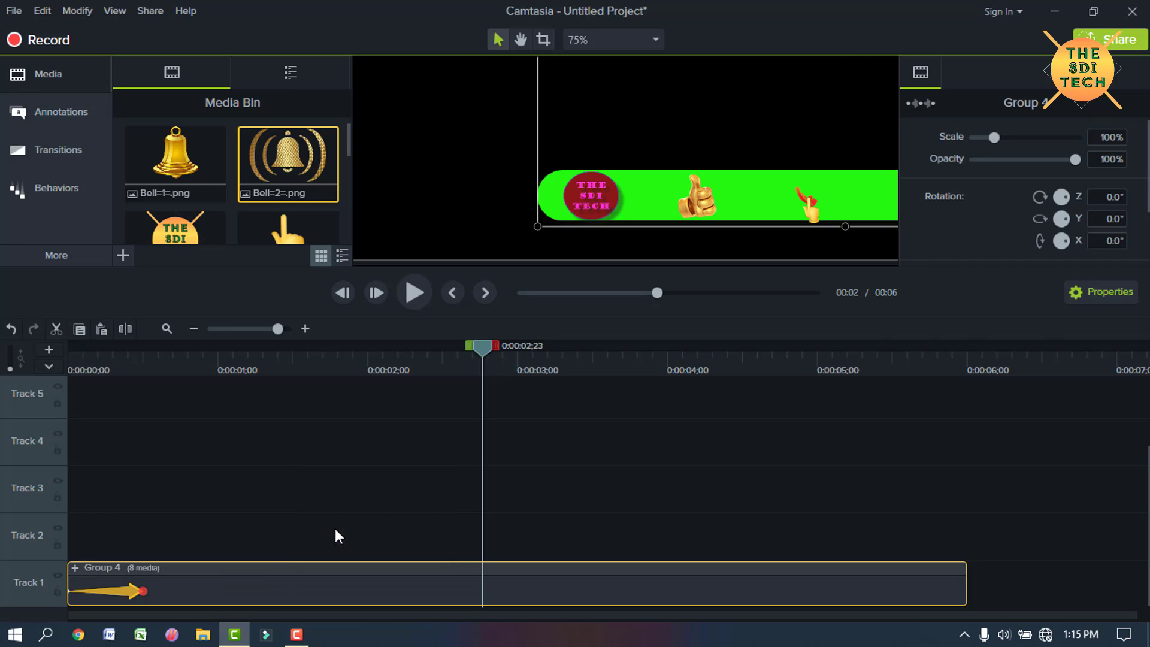
# - Play the banner group from the start, and add a one-second animation starting at 0:00:05;00 and ending at the clip's end
pyautogui.moveTo(473, 354); pyautogui.dragTo(68, 358)
pyautogui.click(409, 293)
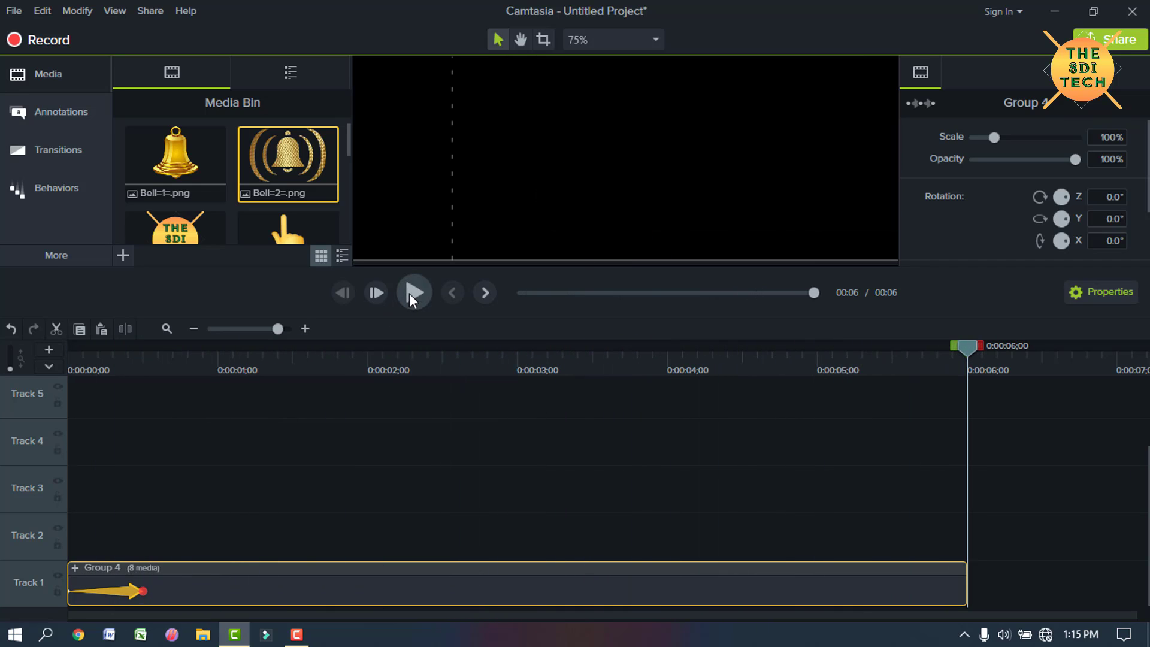
pyautogui.click(947, 584)
pyautogui.click(962, 588)
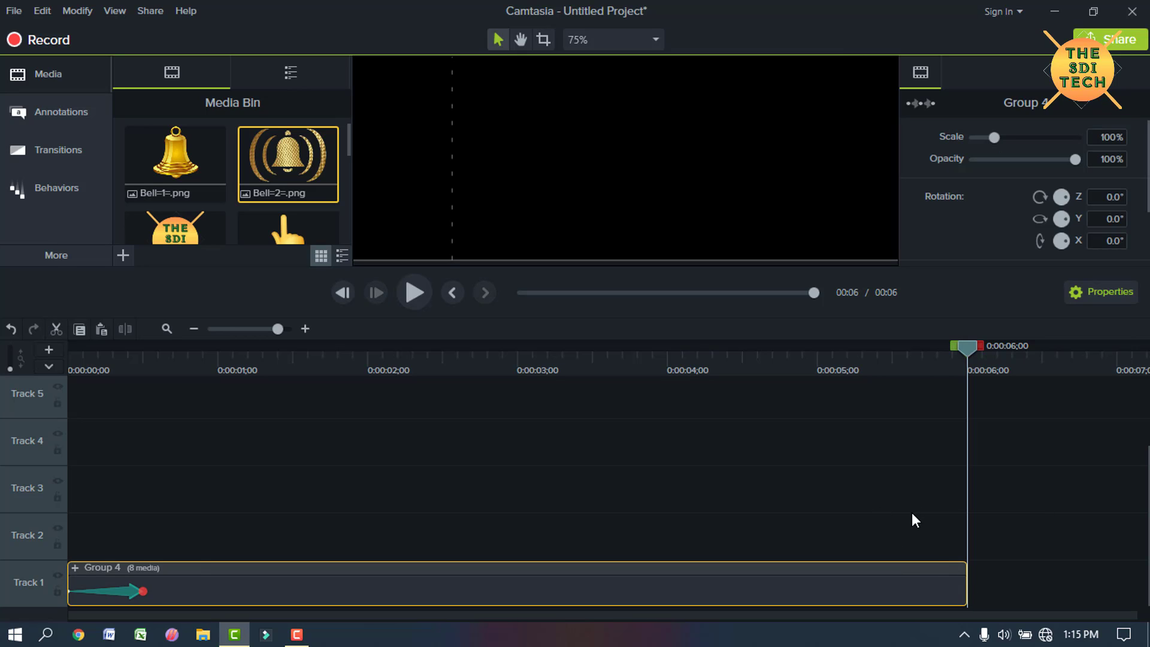
pyautogui.moveTo(974, 348); pyautogui.dragTo(859, 353)
pyautogui.hotkey('shift', 'a')
pyautogui.moveTo(836, 591); pyautogui.dragTo(950, 591)
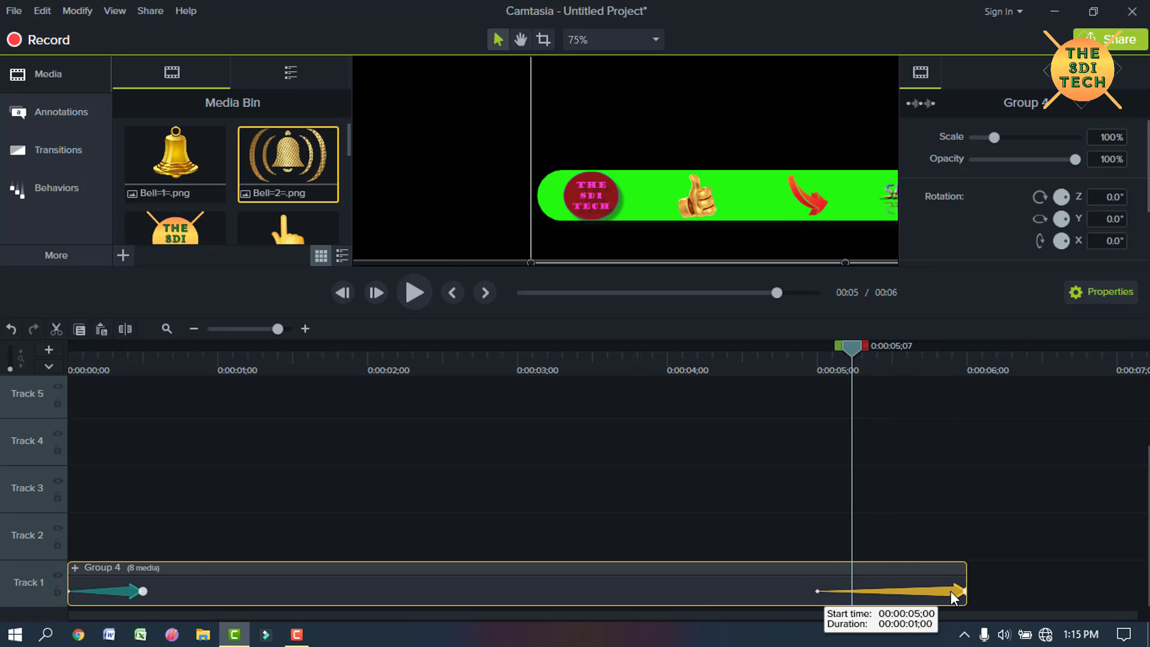
pyautogui.click(965, 592)
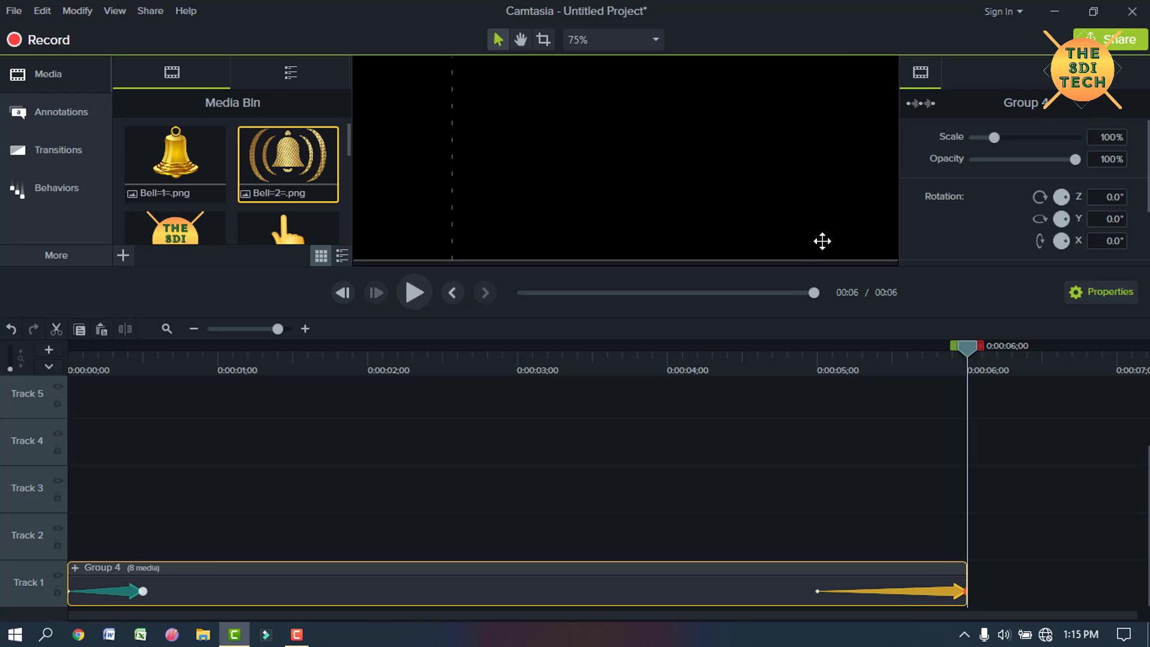
# - Move the banner group down below the canvas at 0:00:05;29, near the end of the clip
pyautogui.moveTo(967, 349)
pyautogui.mouseDown()
pyautogui.moveTo(953, 355)
pyautogui.moveTo(963, 354)
pyautogui.mouseUp()
pyautogui.moveTo(708, 172); pyautogui.dragTo(313, 132)
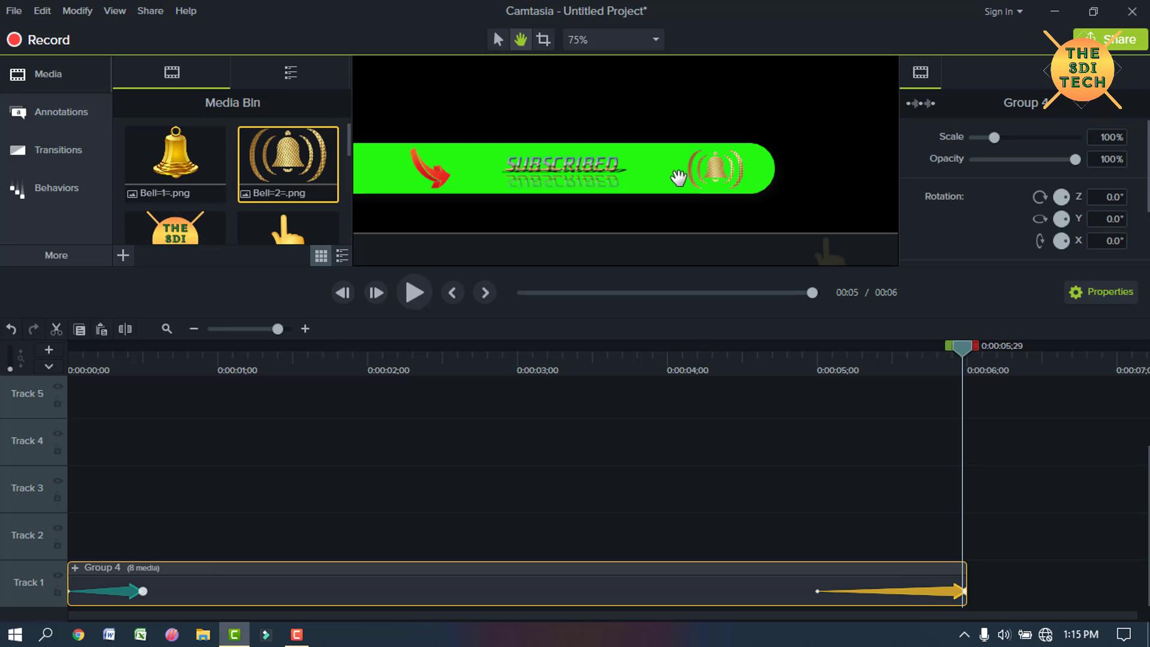
pyautogui.click(498, 41)
pyautogui.moveTo(763, 203); pyautogui.dragTo(809, 279)
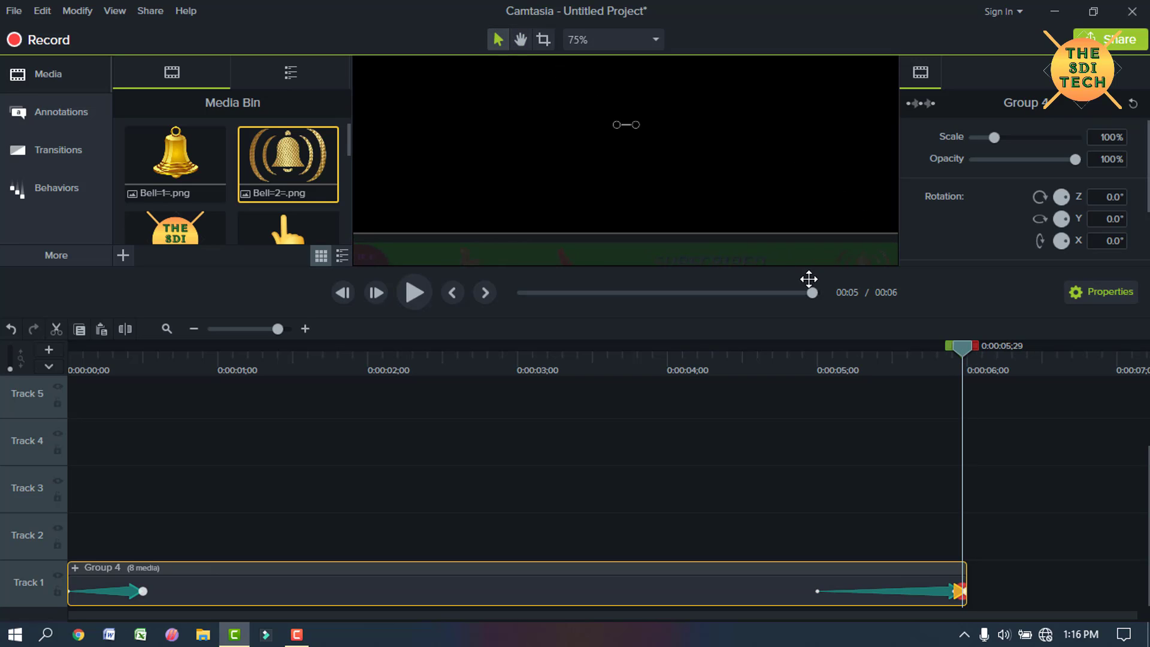
pyautogui.moveTo(889, 362); pyautogui.dragTo(952, 418)
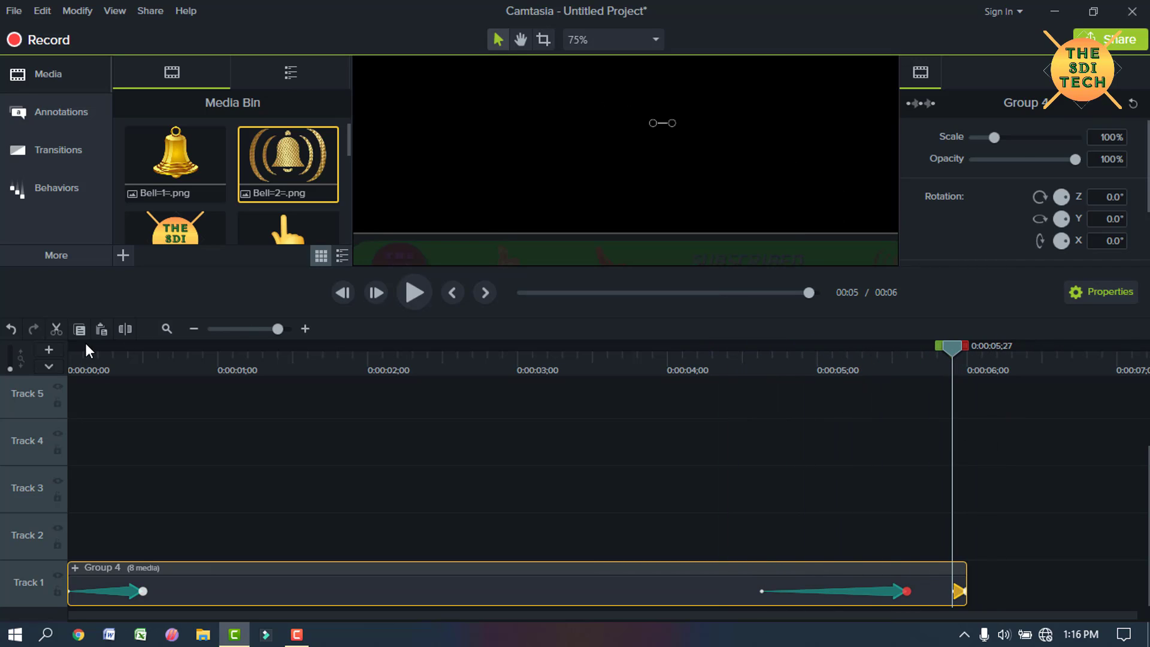
# - Shorten the closing animation to about the last half second, ending at the banner clip's end
pyautogui.click(256, 503)
pyautogui.click(906, 593)
pyautogui.moveTo(907, 350); pyautogui.dragTo(707, 378)
pyautogui.moveTo(859, 591); pyautogui.dragTo(917, 593)
pyautogui.moveTo(821, 591); pyautogui.dragTo(892, 592)
# - Fit the whole canvas in view and play the banner group from the beginning
pyautogui.moveTo(892, 347); pyautogui.dragTo(45, 468)
pyautogui.click(569, 484)
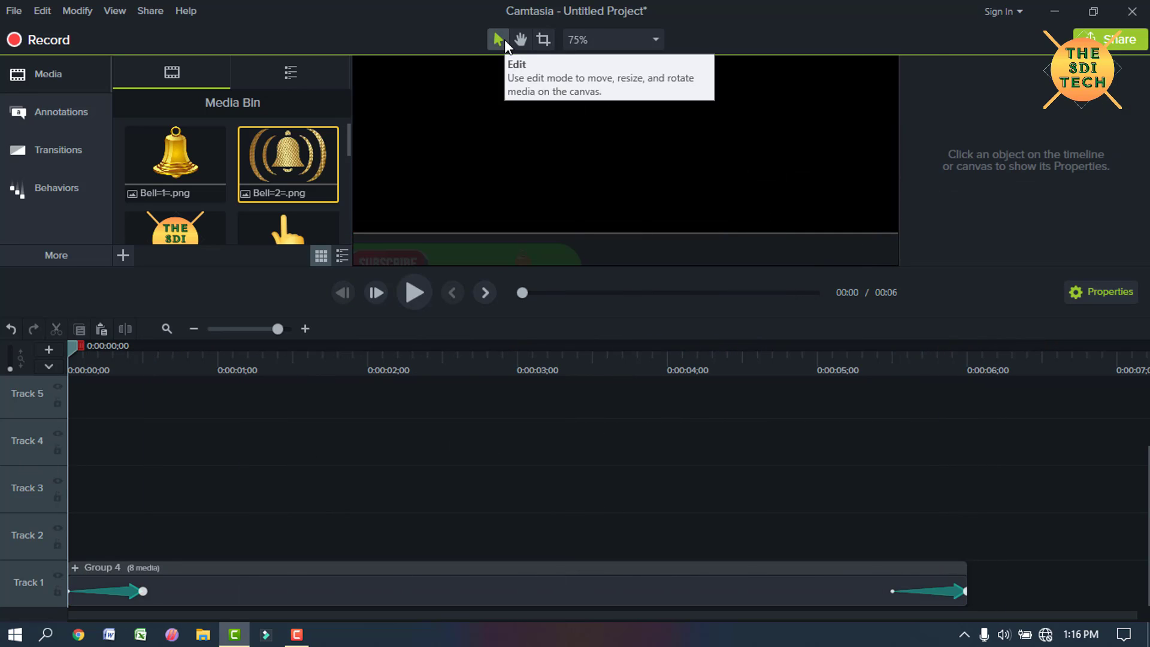
pyautogui.click(611, 39)
pyautogui.click(599, 63)
pyautogui.click(409, 293)
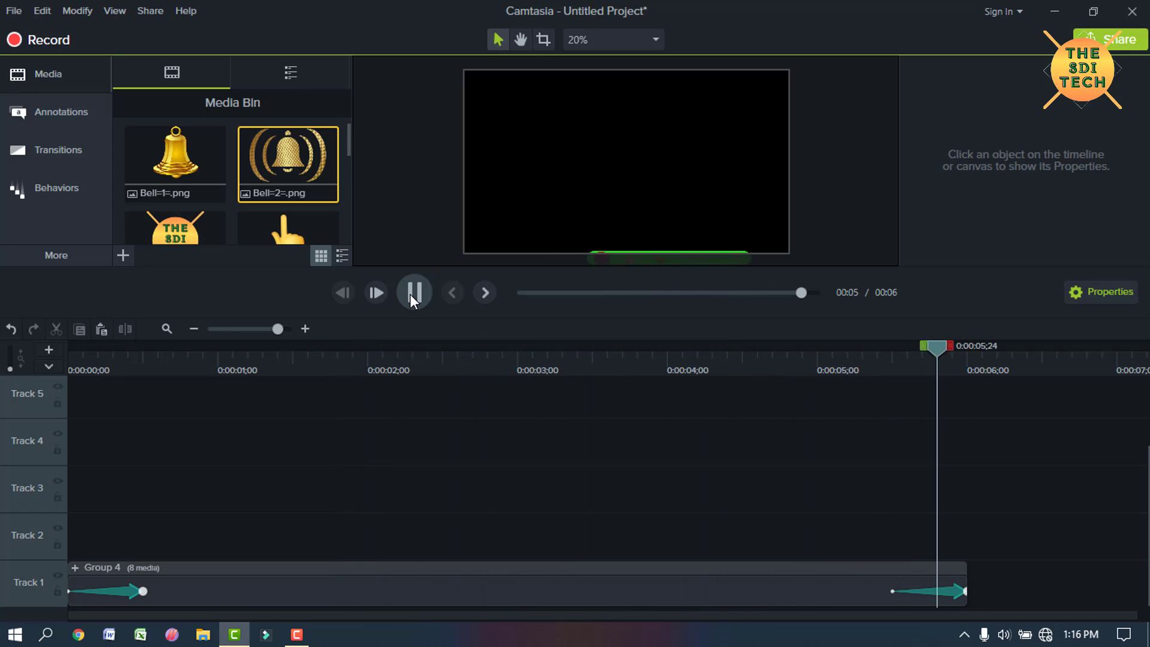
# - Add the banner group to the library under the name Subscribs and delete the group from the timeline
pyautogui.rightClick(407, 580)
pyautogui.click(466, 541)
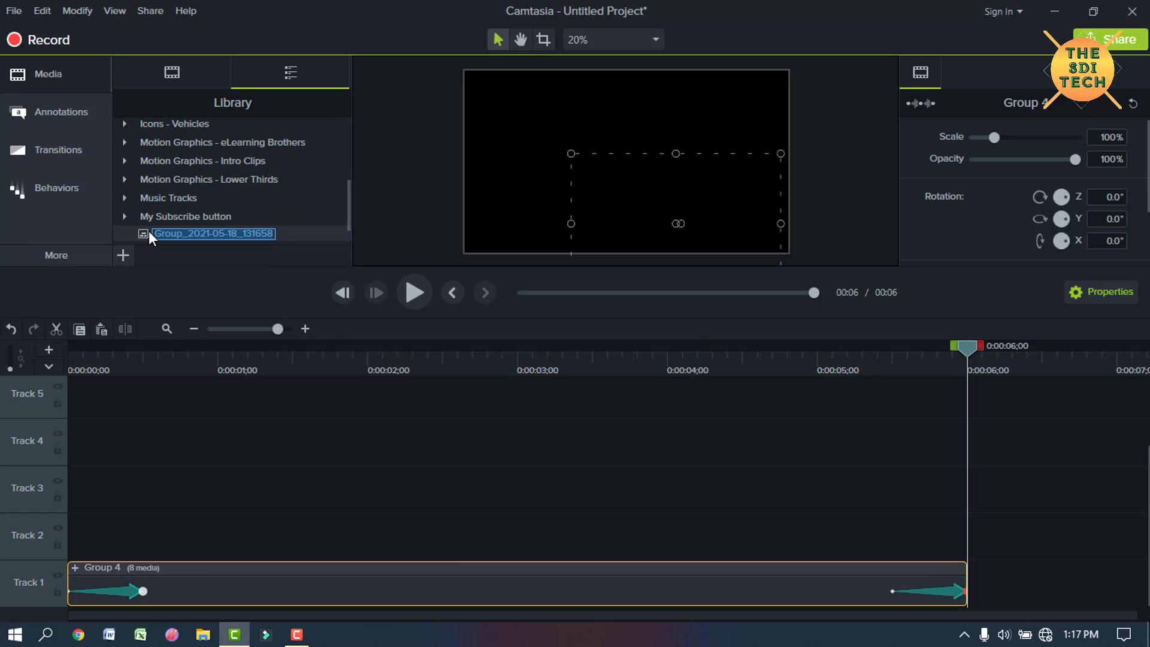
pyautogui.write('Sa')
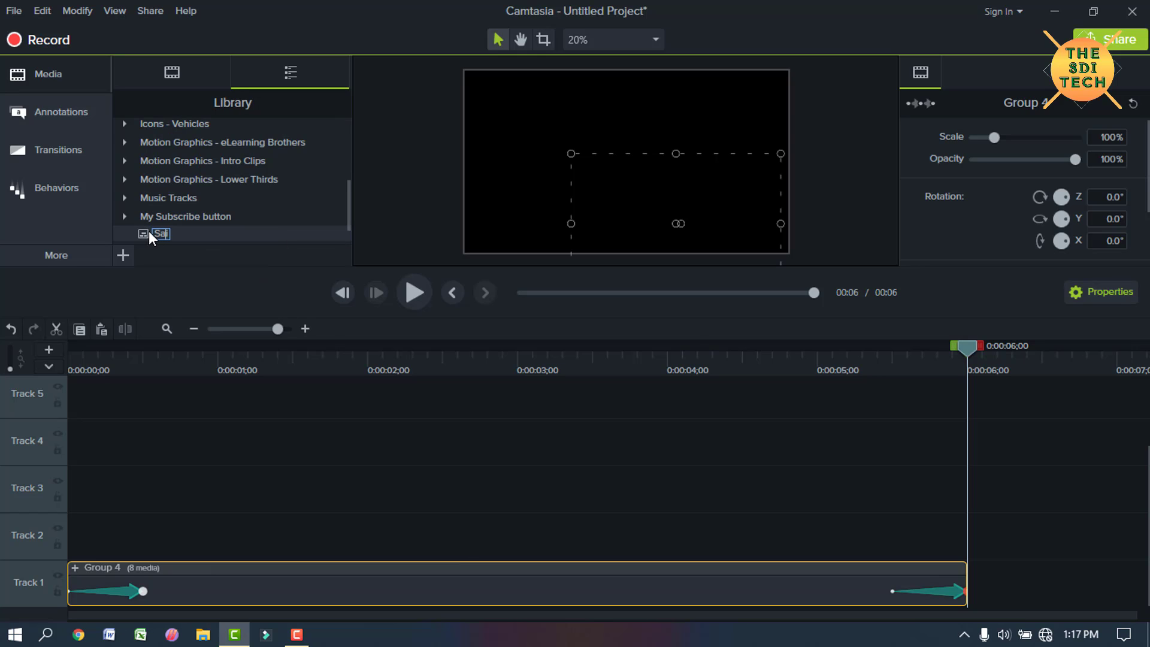
pyautogui.write('bscribs')
pyautogui.press('Return')
pyautogui.rightClick(241, 576)
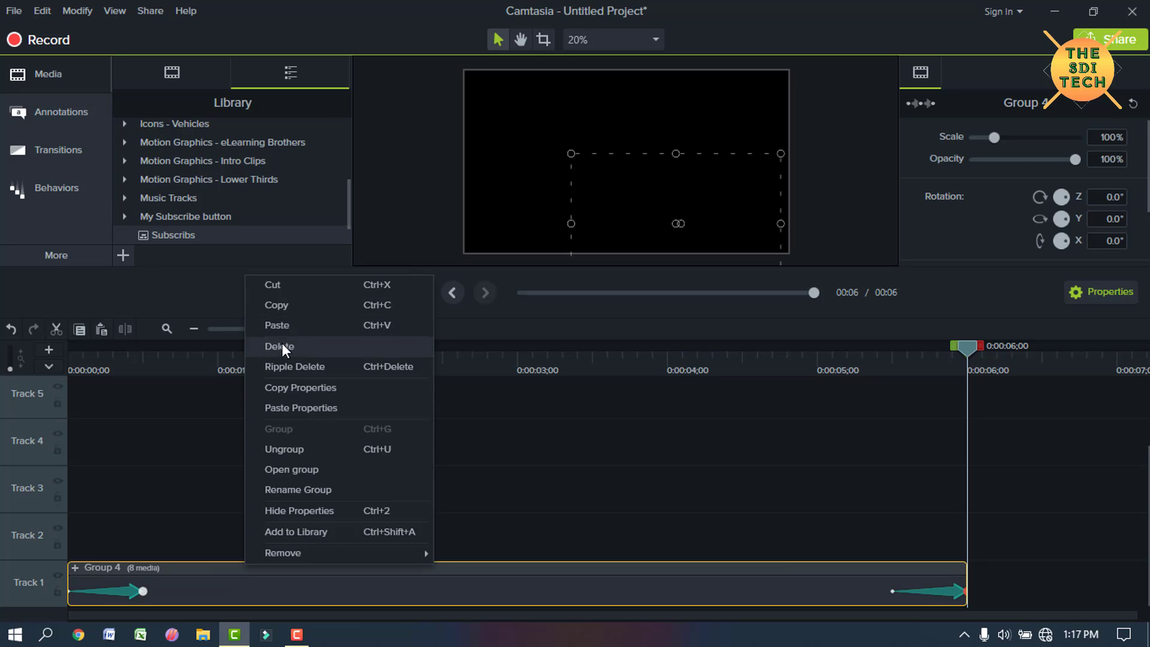
pyautogui.click(280, 346)
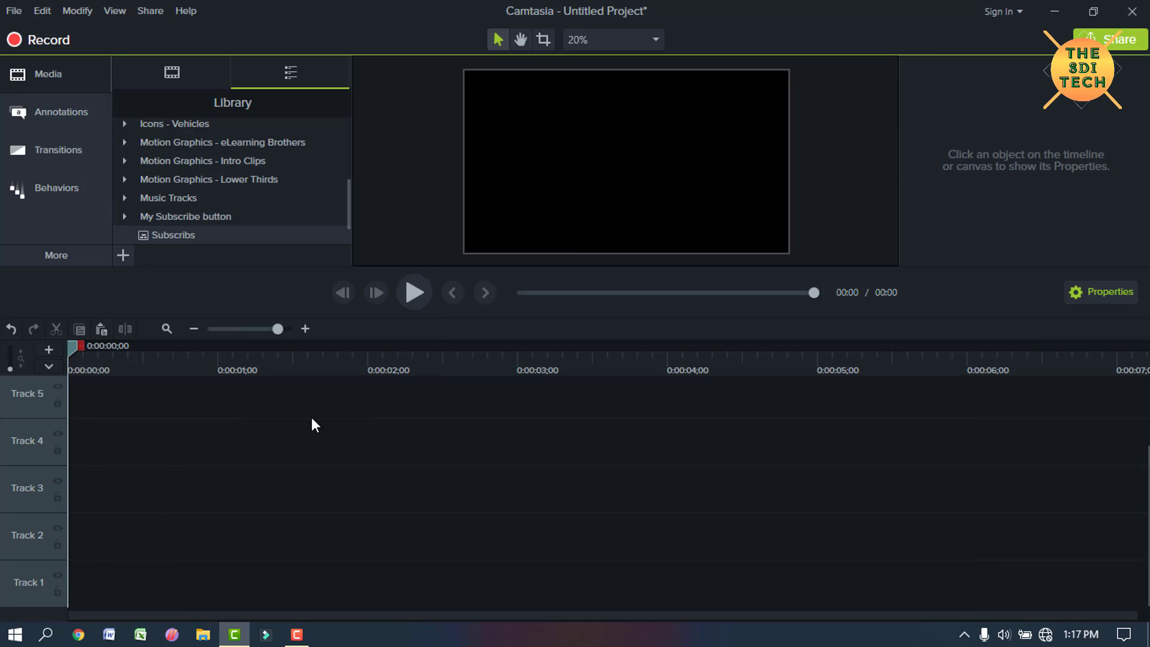
pyautogui.click(170, 71)
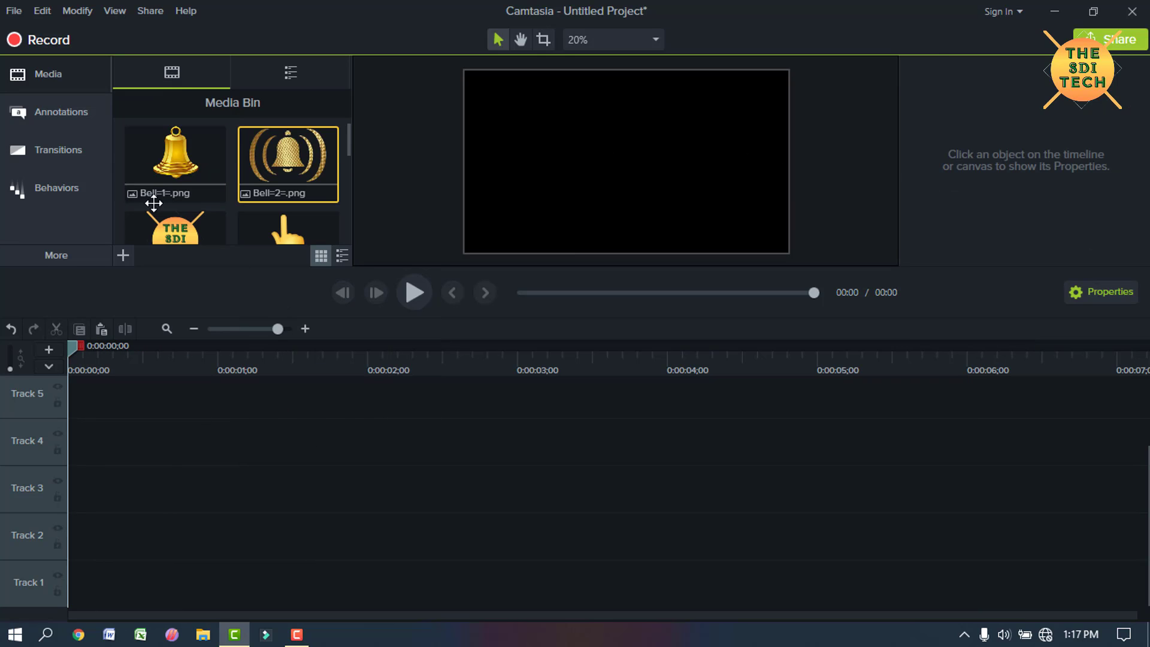
pyautogui.click(123, 256)
pyautogui.click(131, 203)
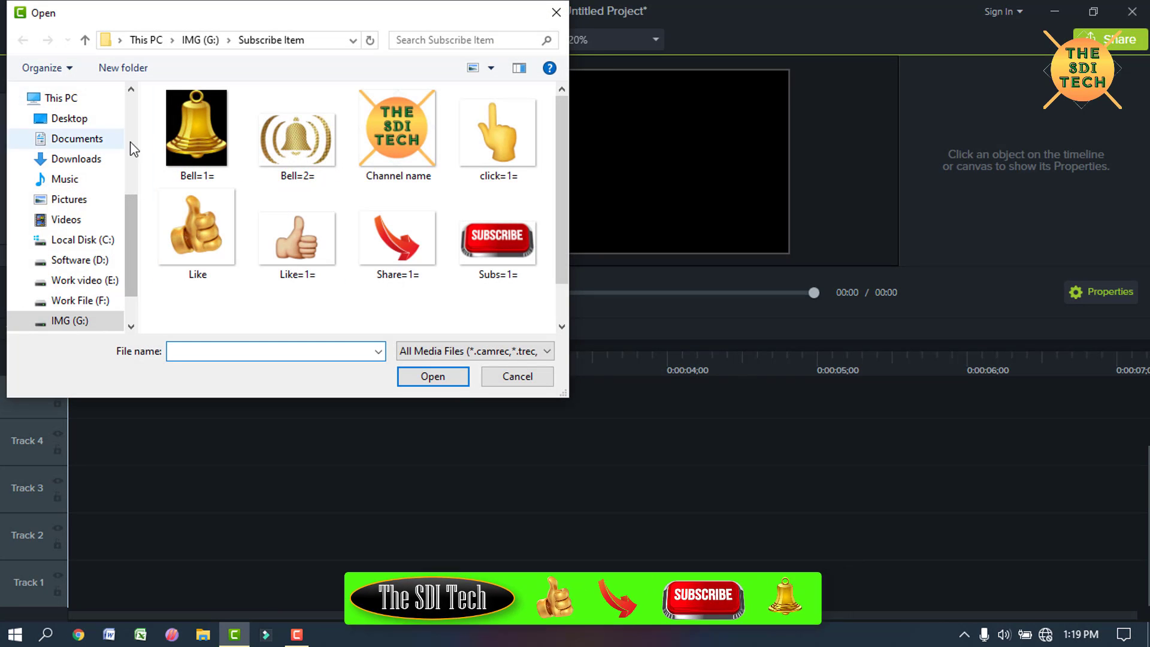
pyautogui.click(77, 277)
pyautogui.scroll(-1, 99, 299)
pyautogui.click(77, 274)
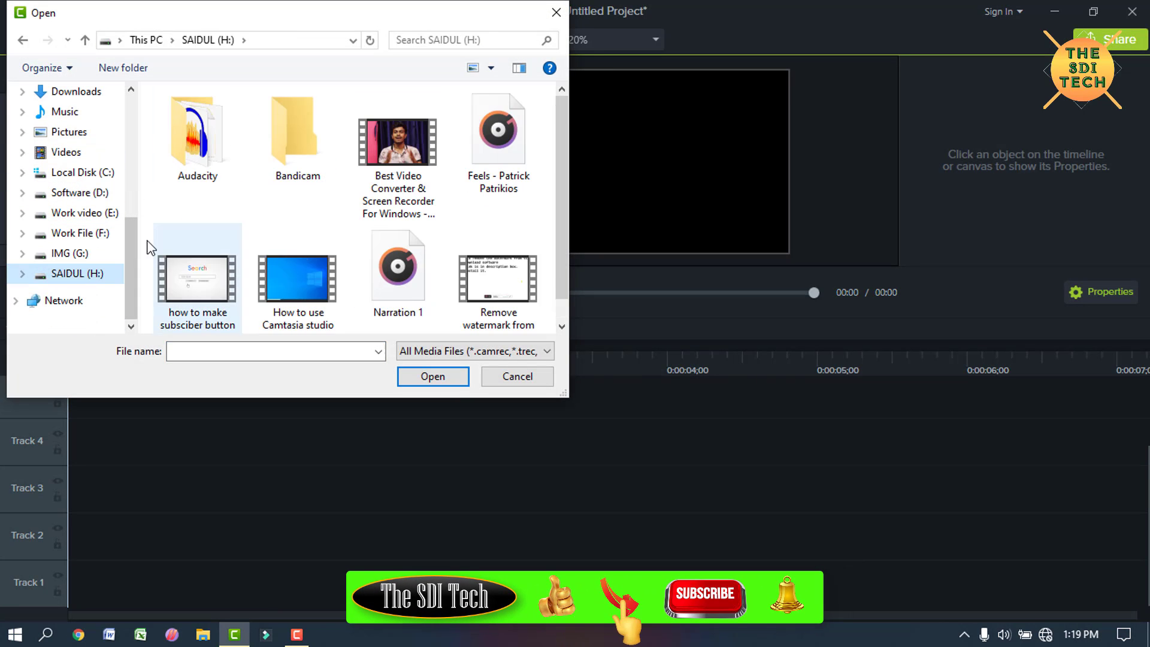
pyautogui.doubleClick(296, 173)
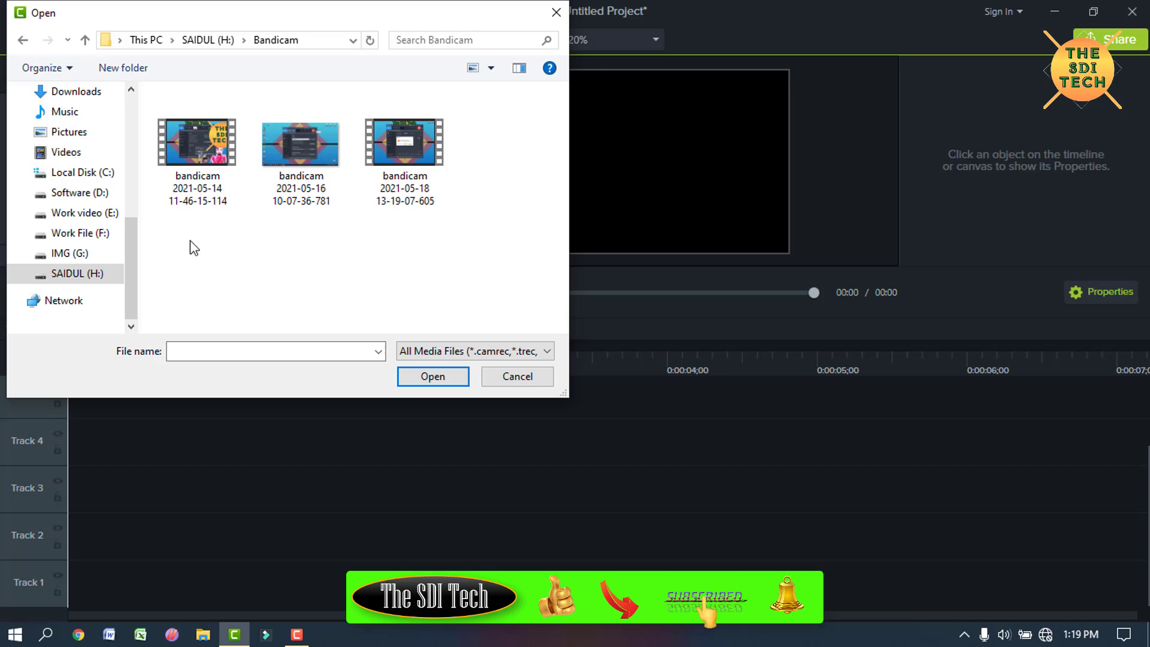
pyautogui.click(416, 145)
pyautogui.click(433, 369)
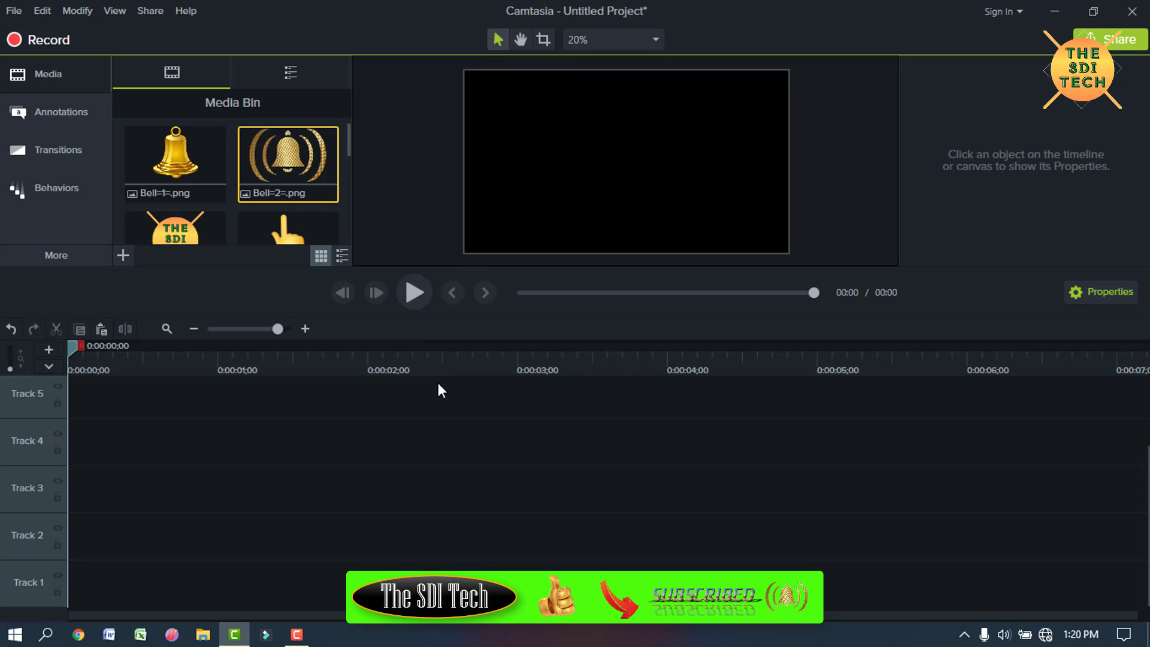
pyautogui.moveTo(308, 209); pyautogui.dragTo(328, 543)
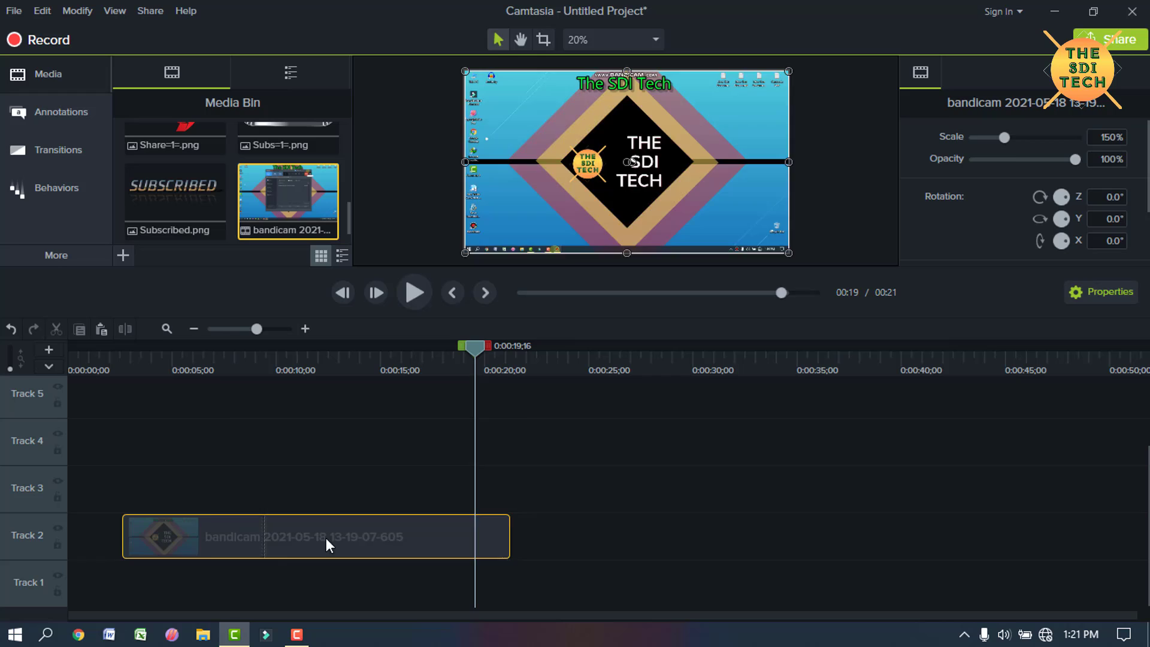
# - Add the Subscribs library item to the timeline above the recording at 0:00:08;06
pyautogui.click(292, 73)
pyautogui.rightClick(179, 236)
pyautogui.moveTo(465, 359); pyautogui.dragTo(239, 395)
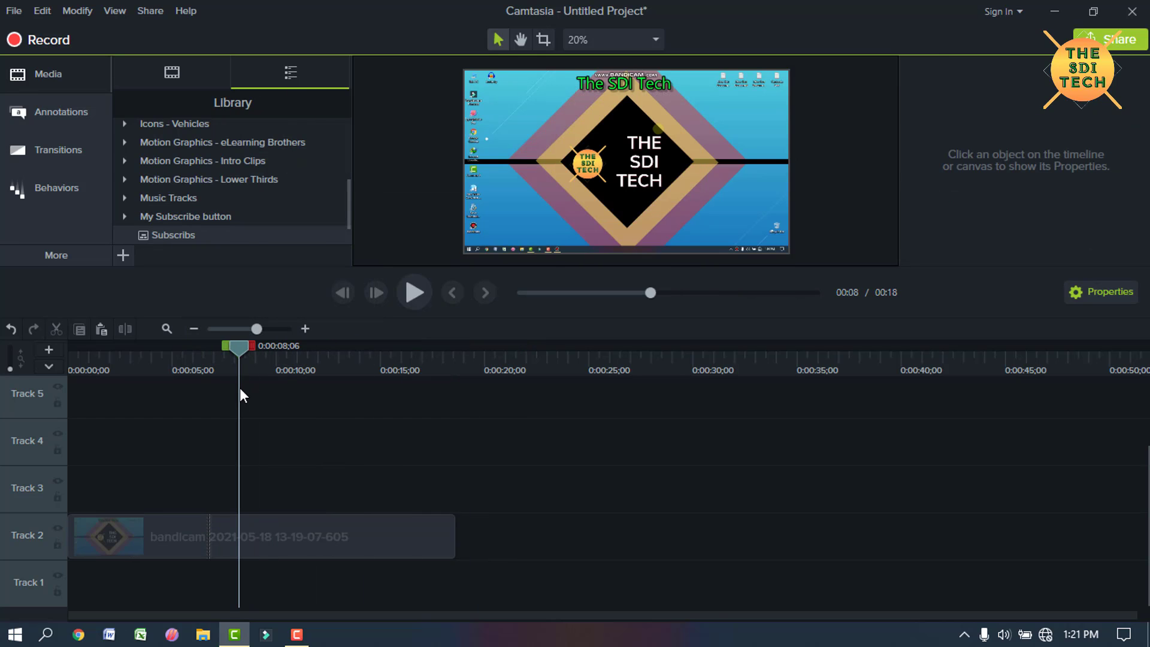
pyautogui.rightClick(165, 236)
pyautogui.click(215, 246)
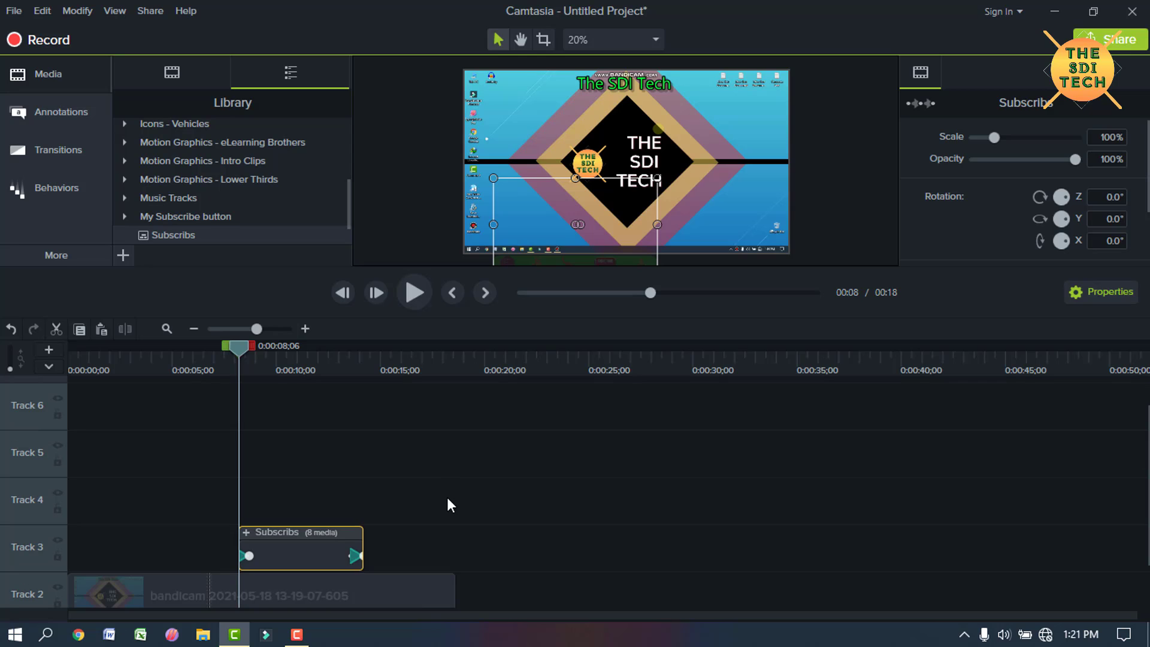
# - Play the recording from shortly before the Subscribs clip to preview the banner over the video
pyautogui.click(426, 475)
pyautogui.moveTo(239, 346); pyautogui.dragTo(167, 346)
pyautogui.click(411, 297)
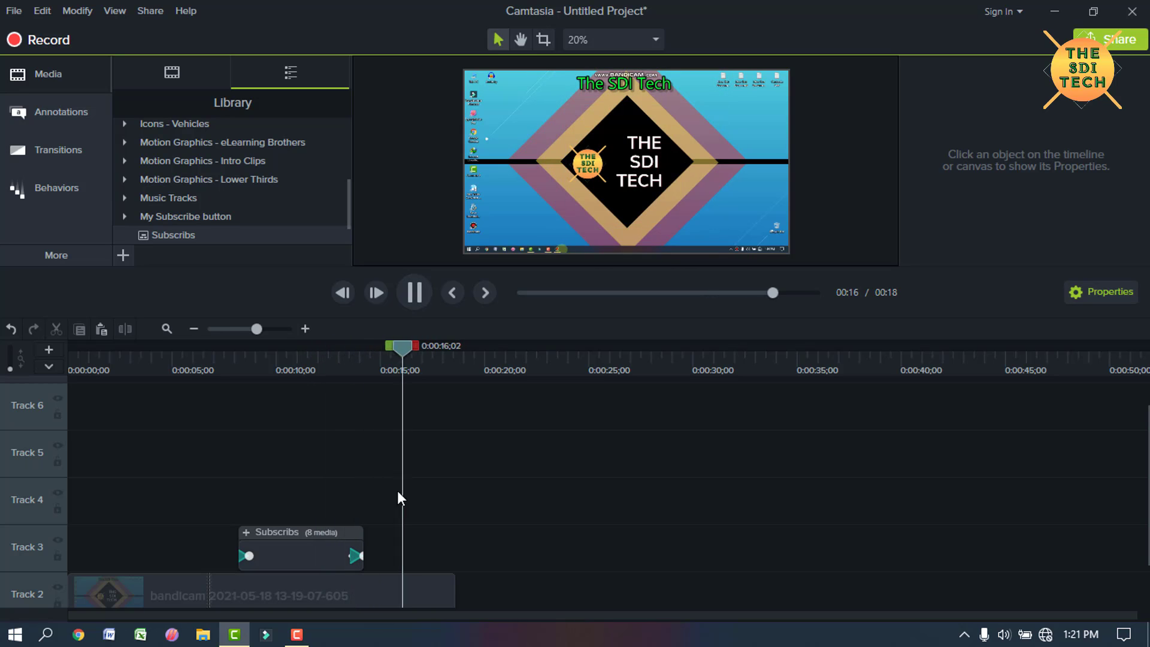
# - Group the Subscribs clip with the bandicam recording
pyautogui.rightClick(344, 547)
pyautogui.click(289, 456)
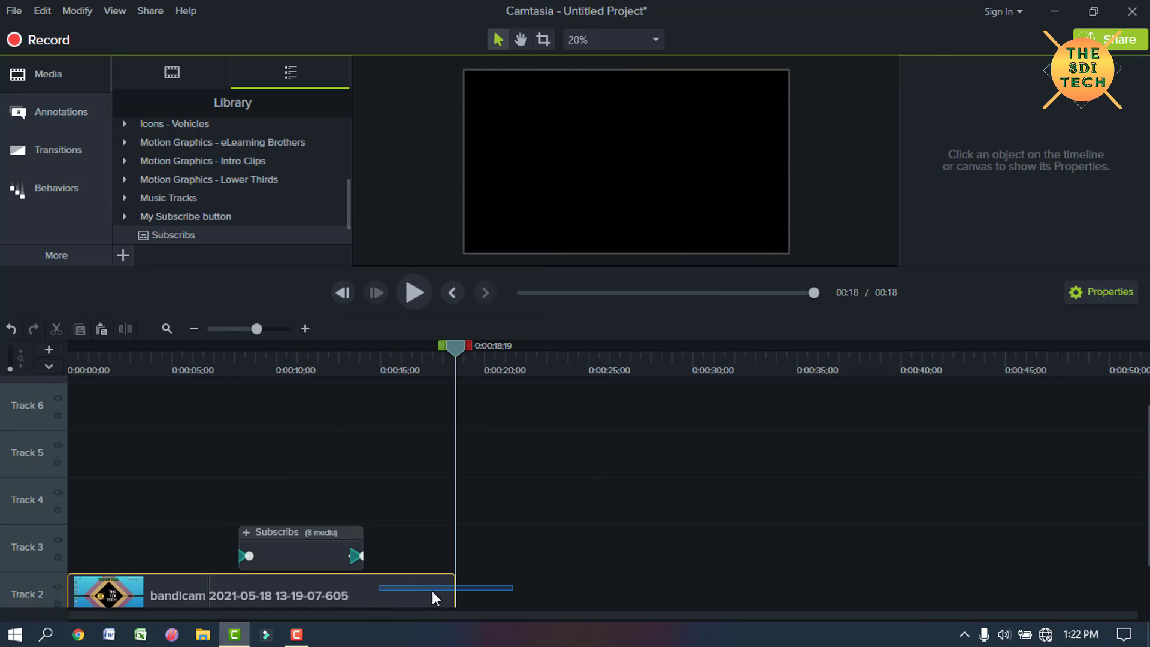
pyautogui.rightClick(292, 590)
pyautogui.click(325, 409)
# - Play the beginning of the grouped recording and pause the playback
pyautogui.hotkey('ctrl', 'Home')
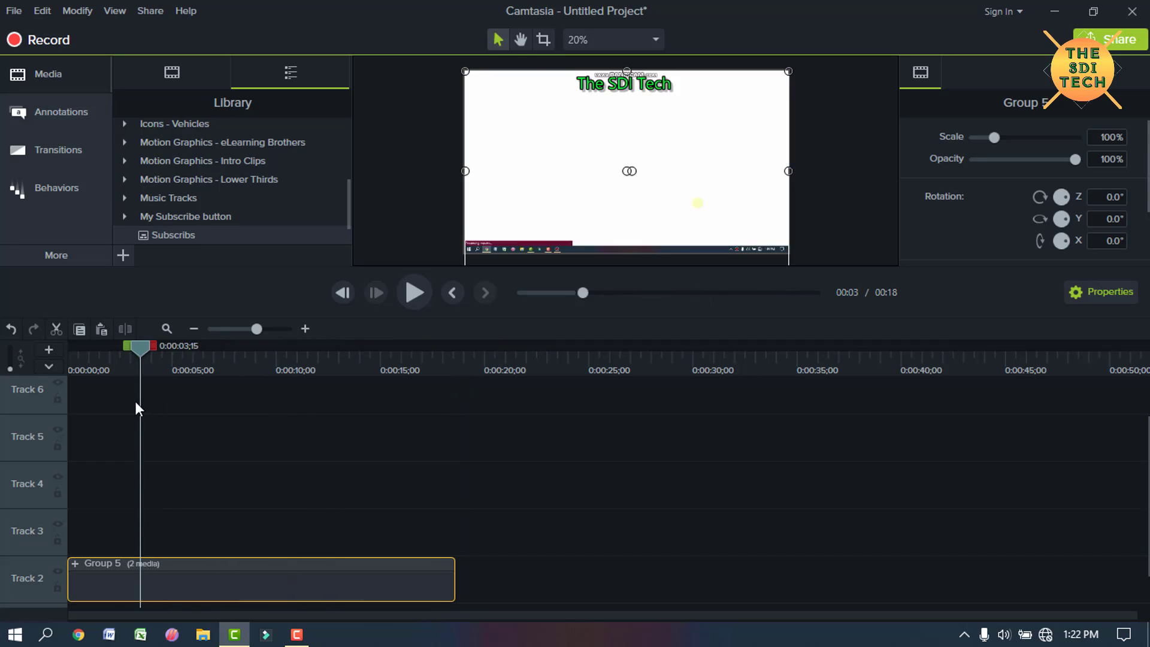
pyautogui.click(402, 296)
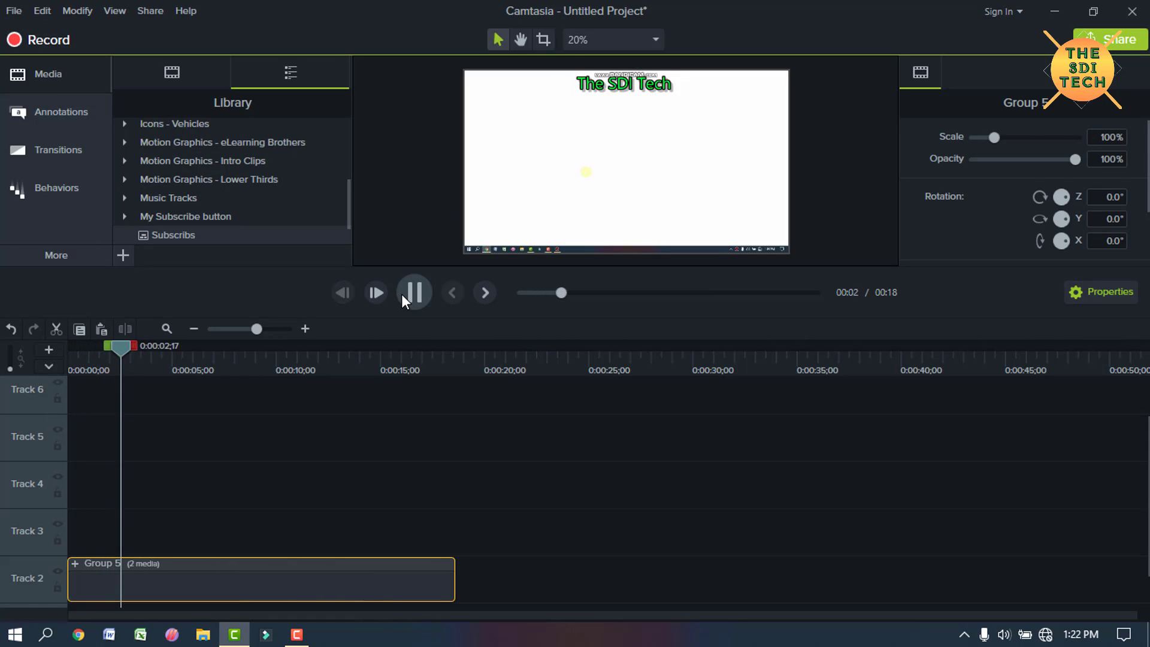
pyautogui.click(401, 294)
# - Add another Subscribs banner from the library at 0:00:00;19 and group it with the existing recording group
pyautogui.moveTo(174, 351); pyautogui.dragTo(83, 373)
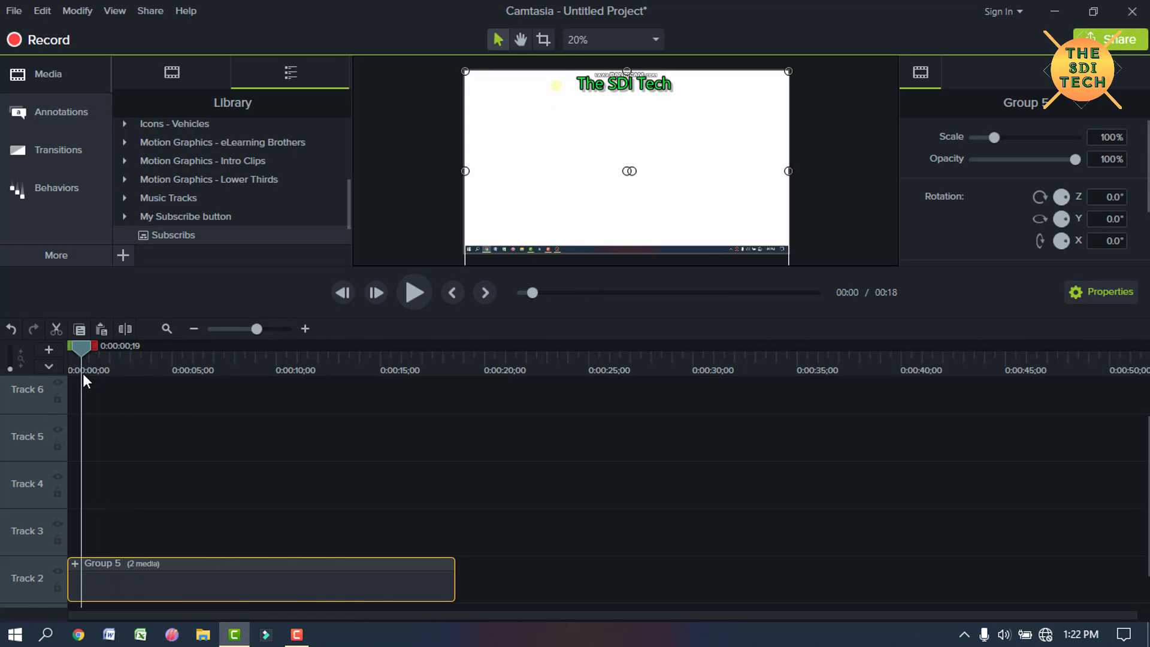
pyautogui.rightClick(164, 238)
pyautogui.click(207, 251)
pyautogui.moveTo(476, 572); pyautogui.dragTo(150, 515)
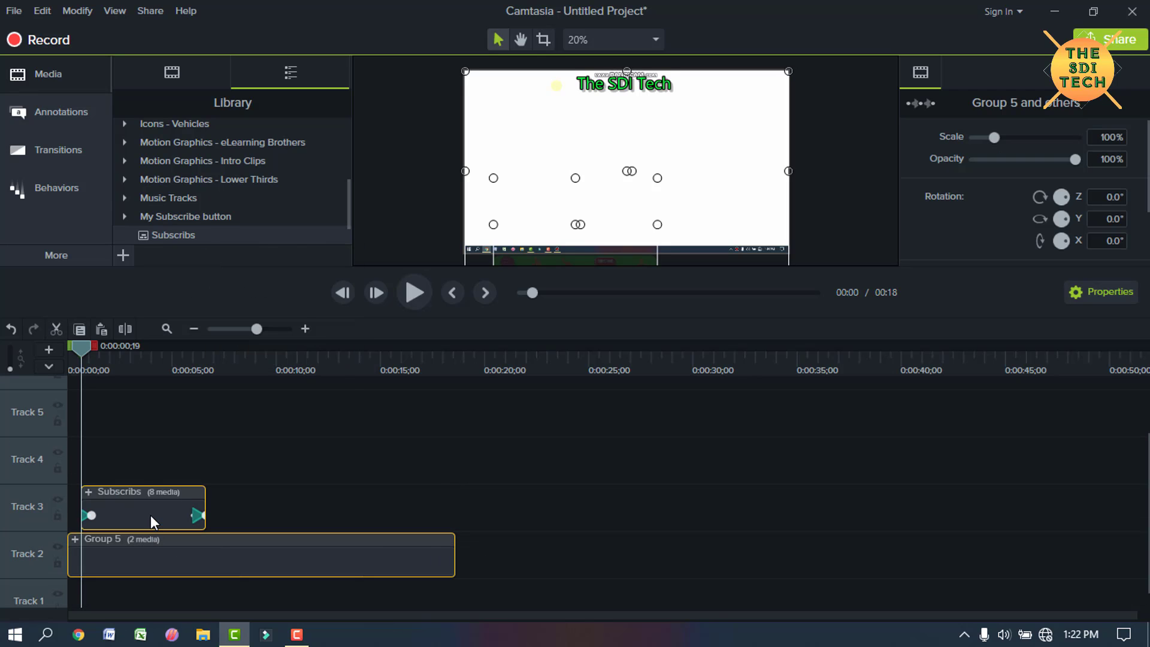
pyautogui.rightClick(156, 500)
pyautogui.click(199, 365)
# - Play the newly combined group from the start of the timeline
pyautogui.moveTo(81, 348); pyautogui.dragTo(60, 357)
pyautogui.click(416, 294)
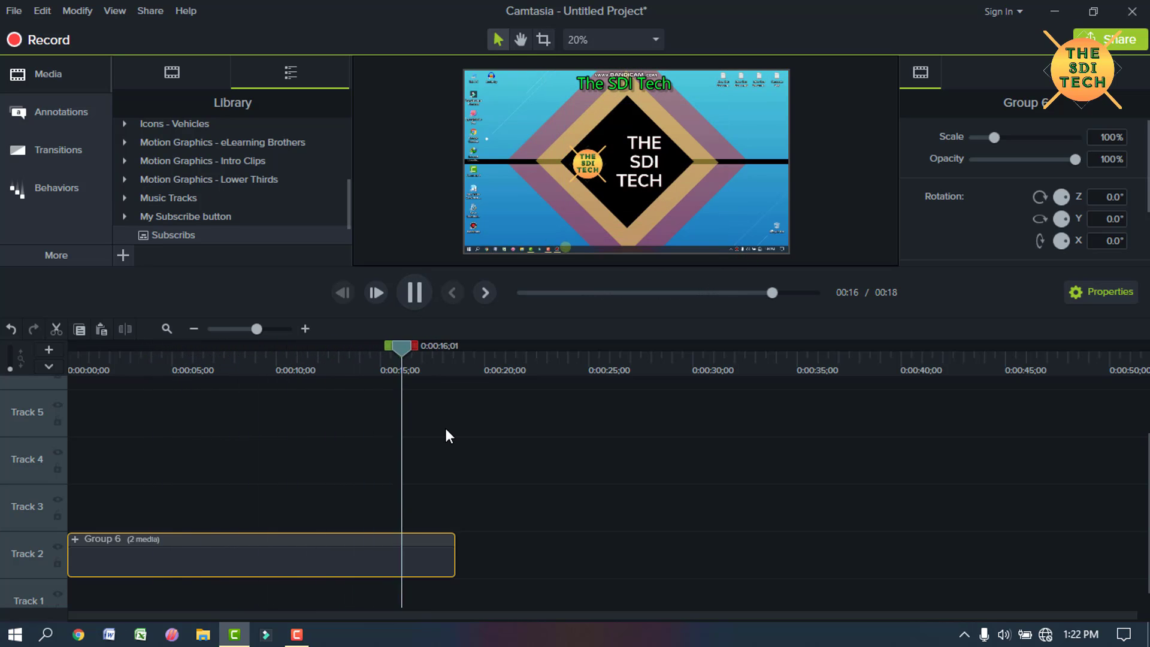
# - Split the combined group at 0:00:16;00 and cut the remaining part after it
pyautogui.moveTo(462, 347); pyautogui.dragTo(407, 359)
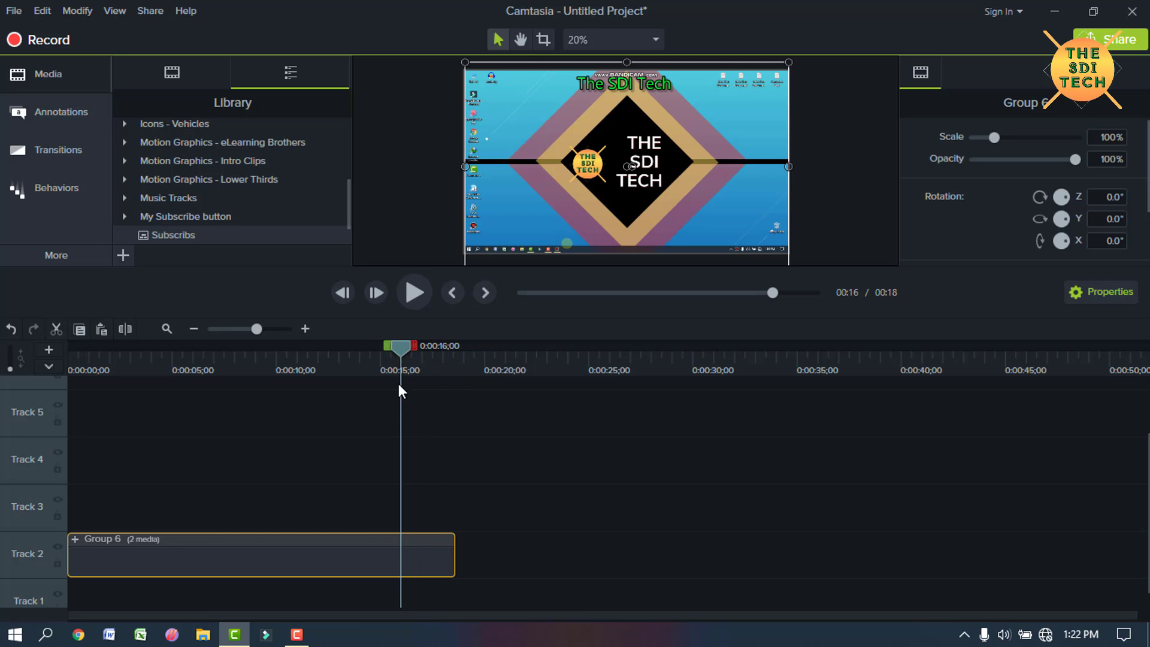
pyautogui.click(125, 329)
pyautogui.moveTo(413, 555); pyautogui.dragTo(476, 555)
pyautogui.click(52, 333)
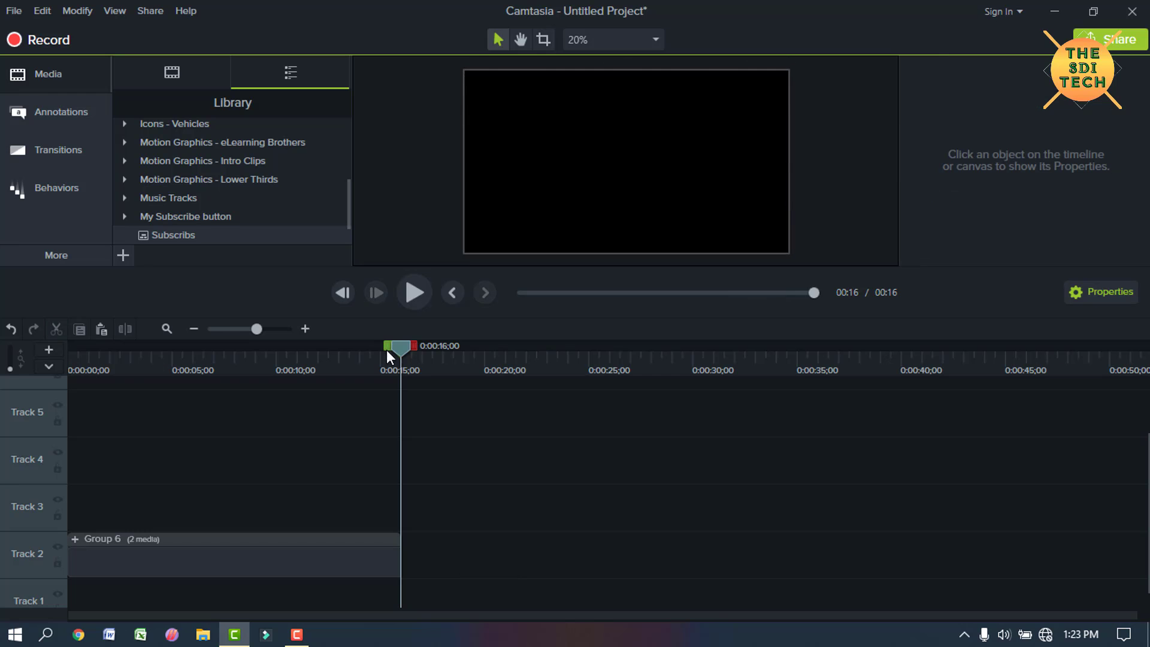
pyautogui.moveTo(386, 350); pyautogui.dragTo(236, 354)
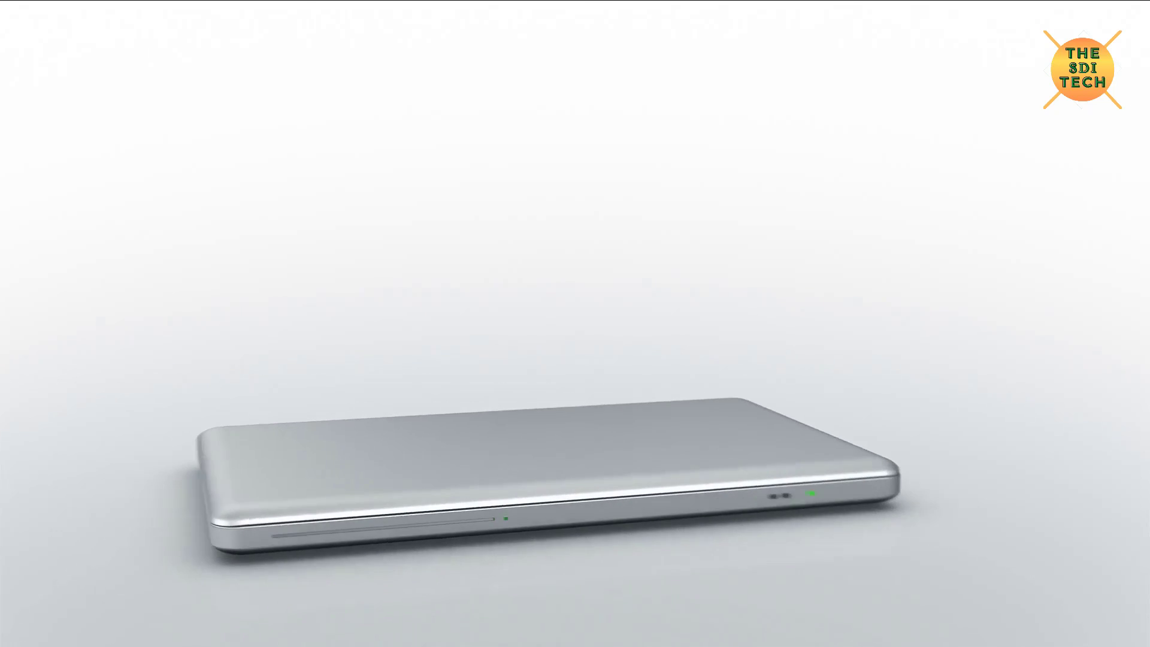